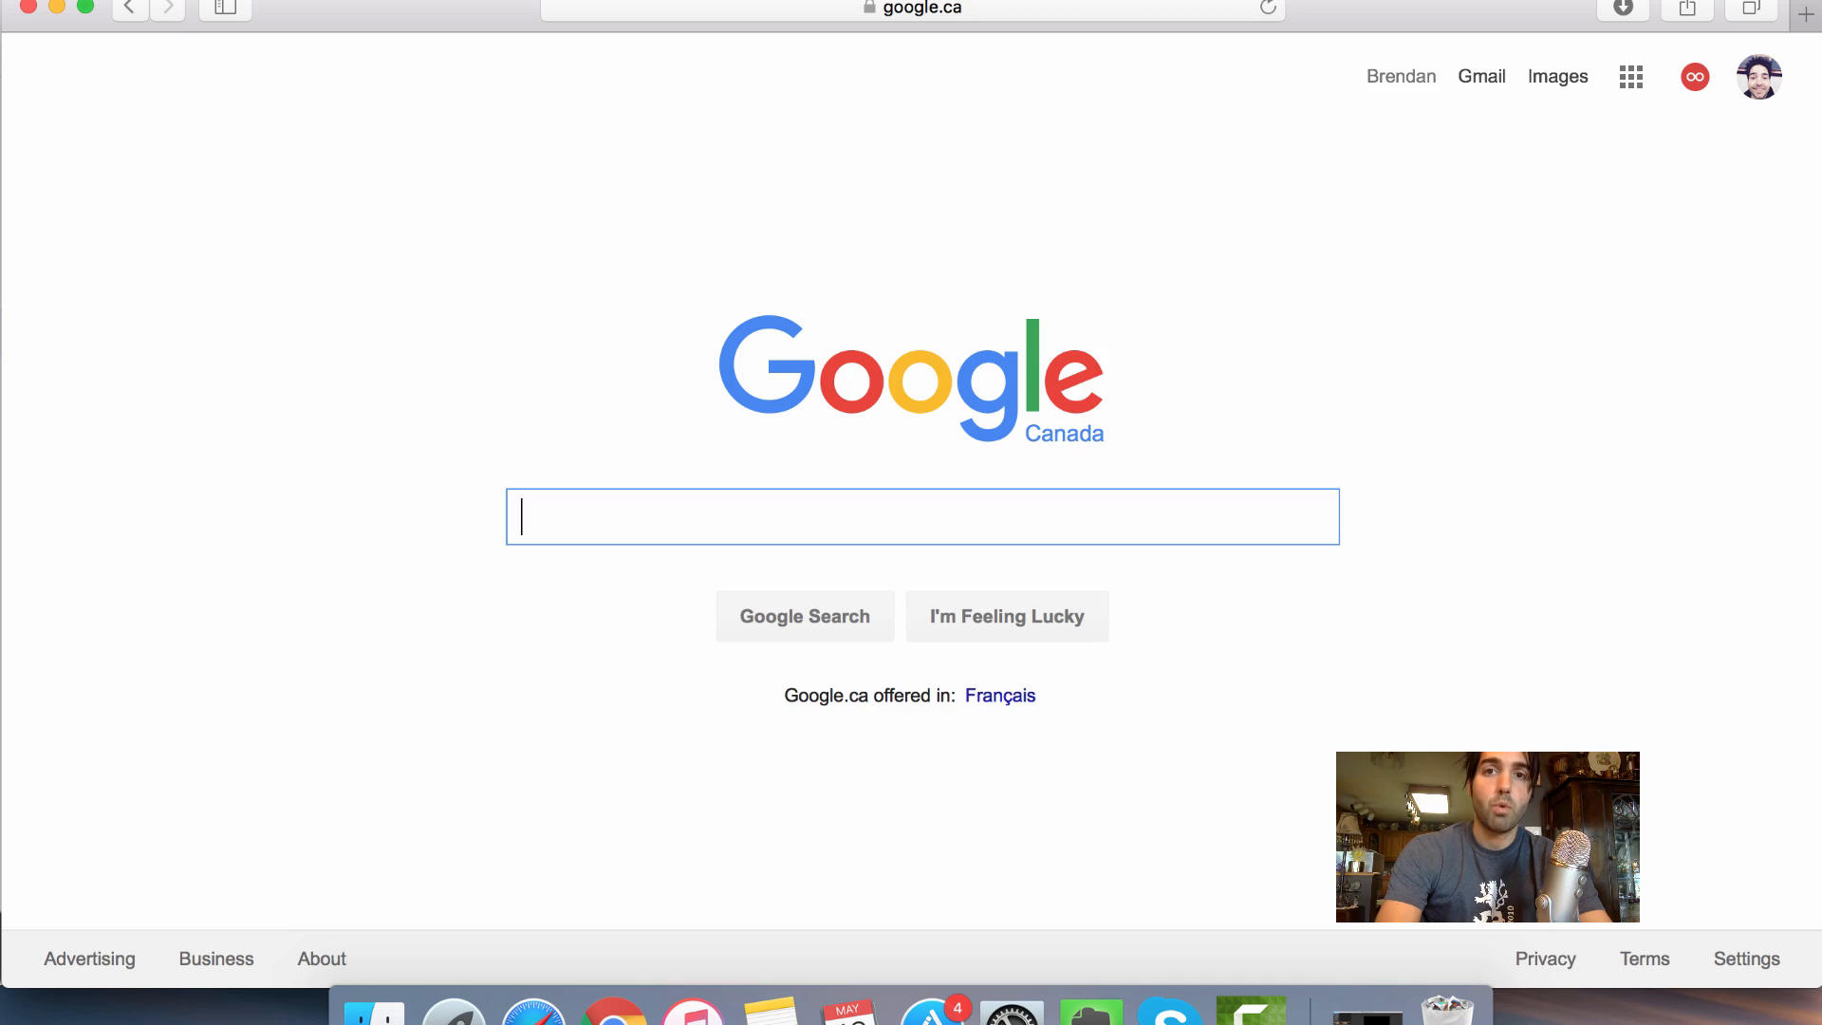
pyautogui.write('wix.co')
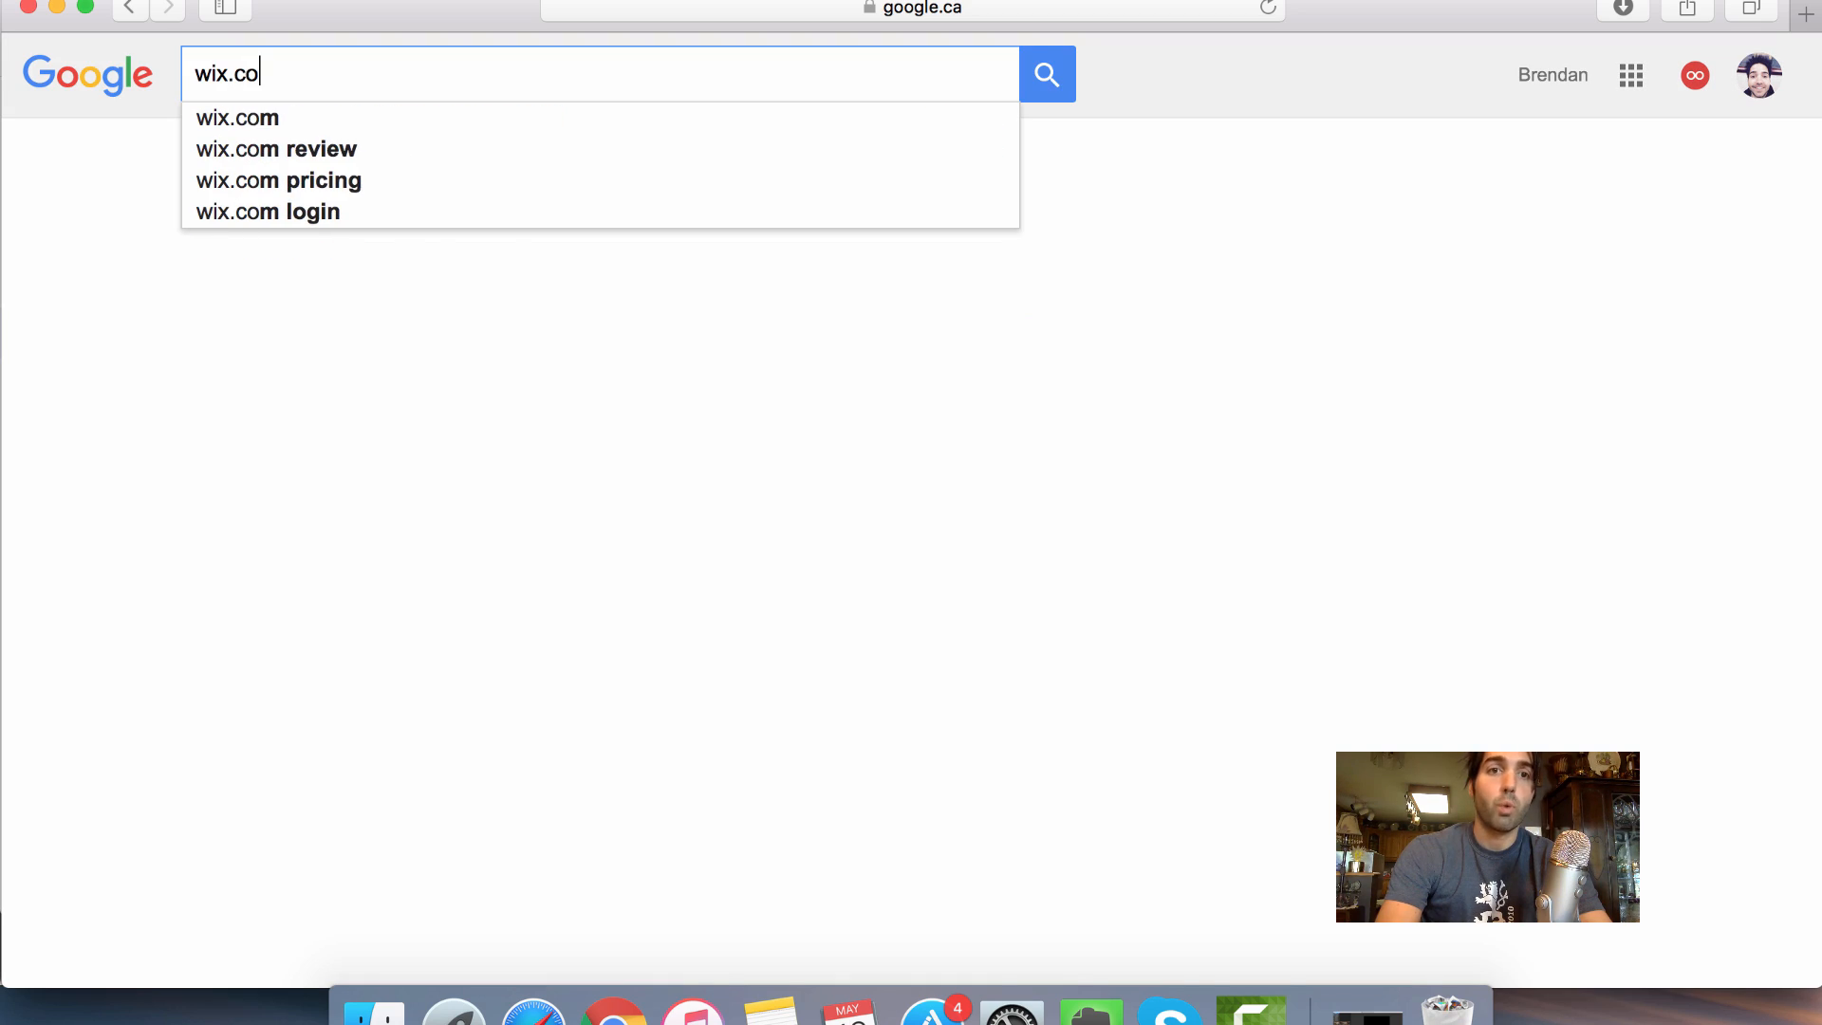
pyautogui.write('m')
# Run the Google search for wix.com to reach the Wix home page.
pyautogui.press('Return')
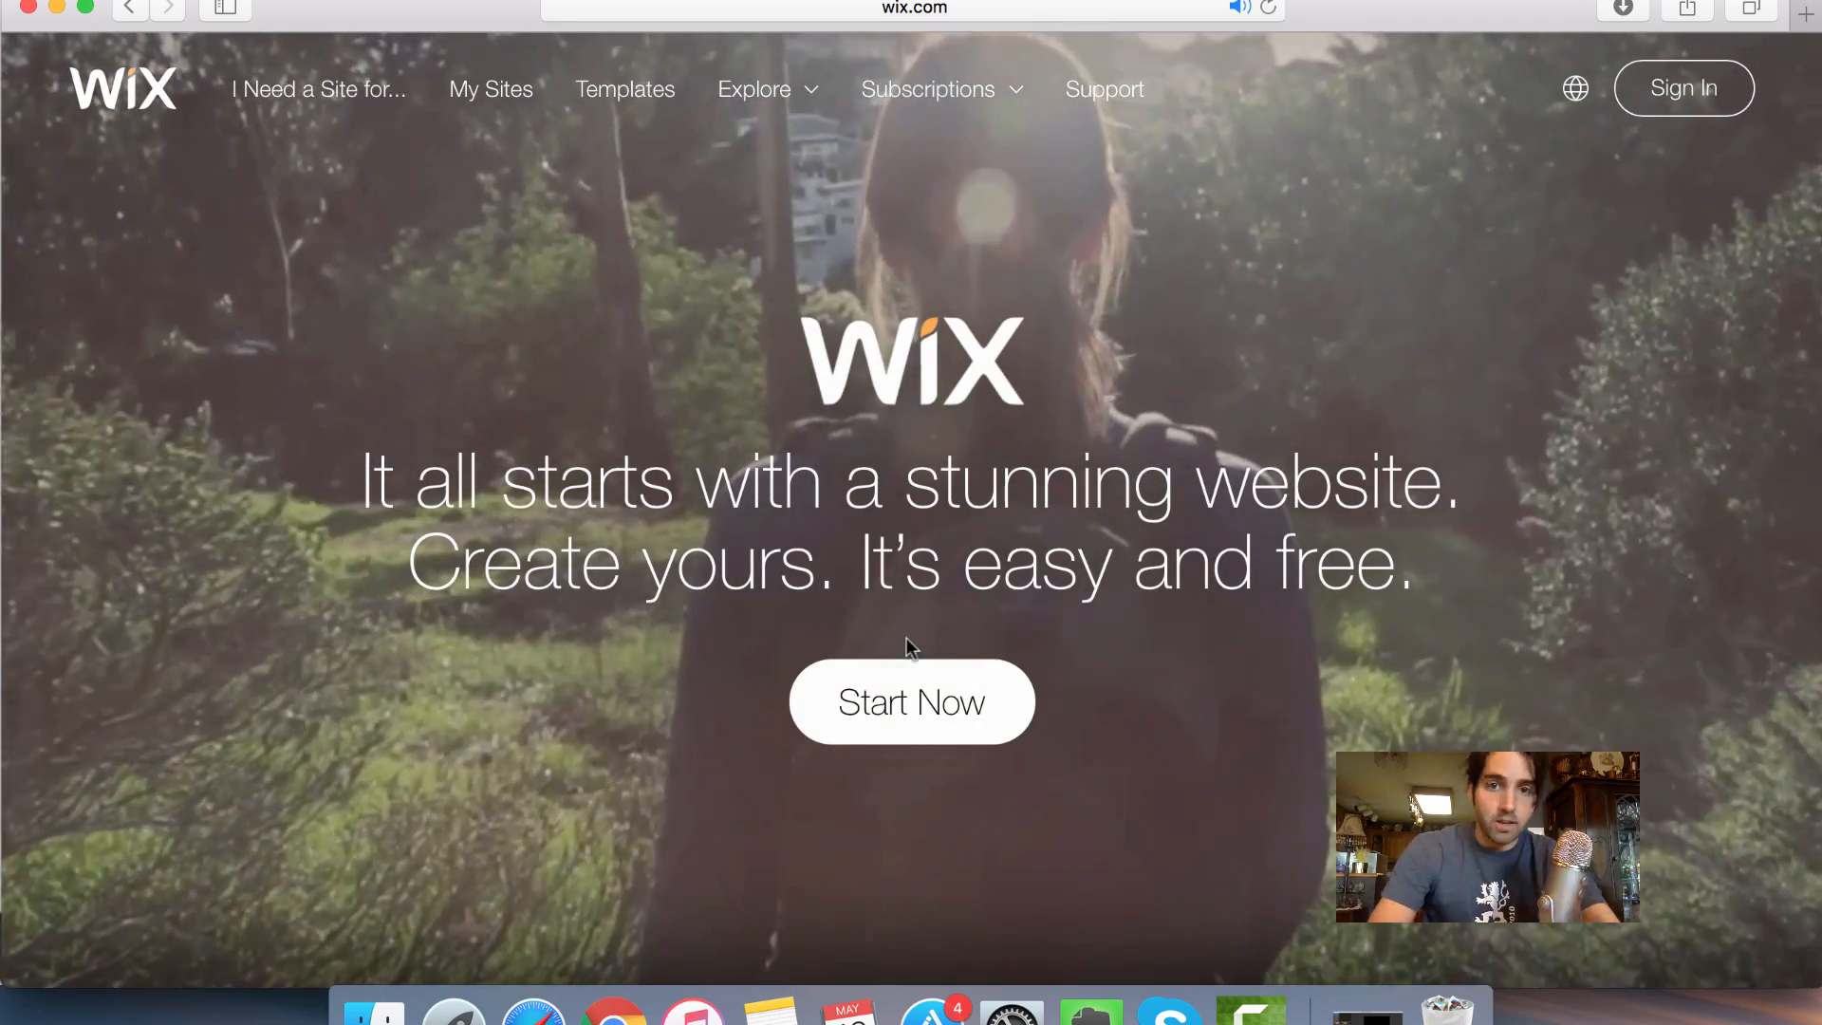
# Start a new website and submit the sign-up form to create the Wix account.
pyautogui.click(894, 711)
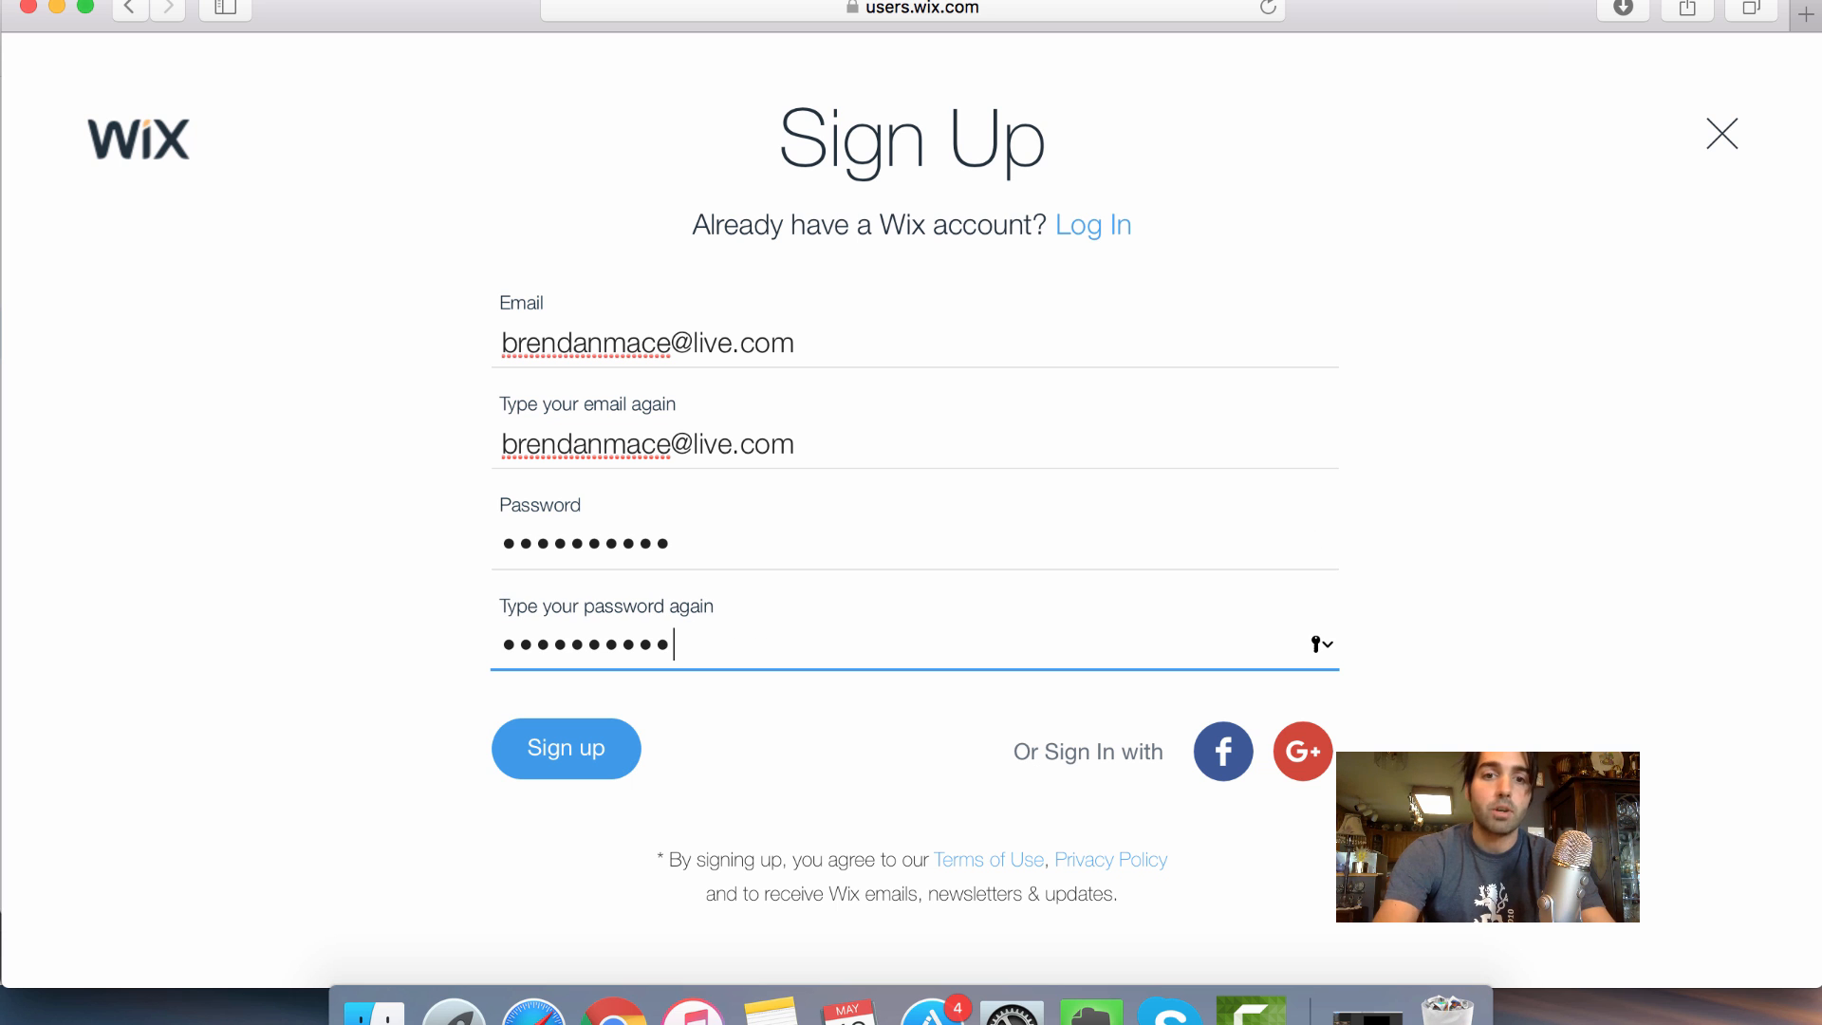
pyautogui.click(598, 747)
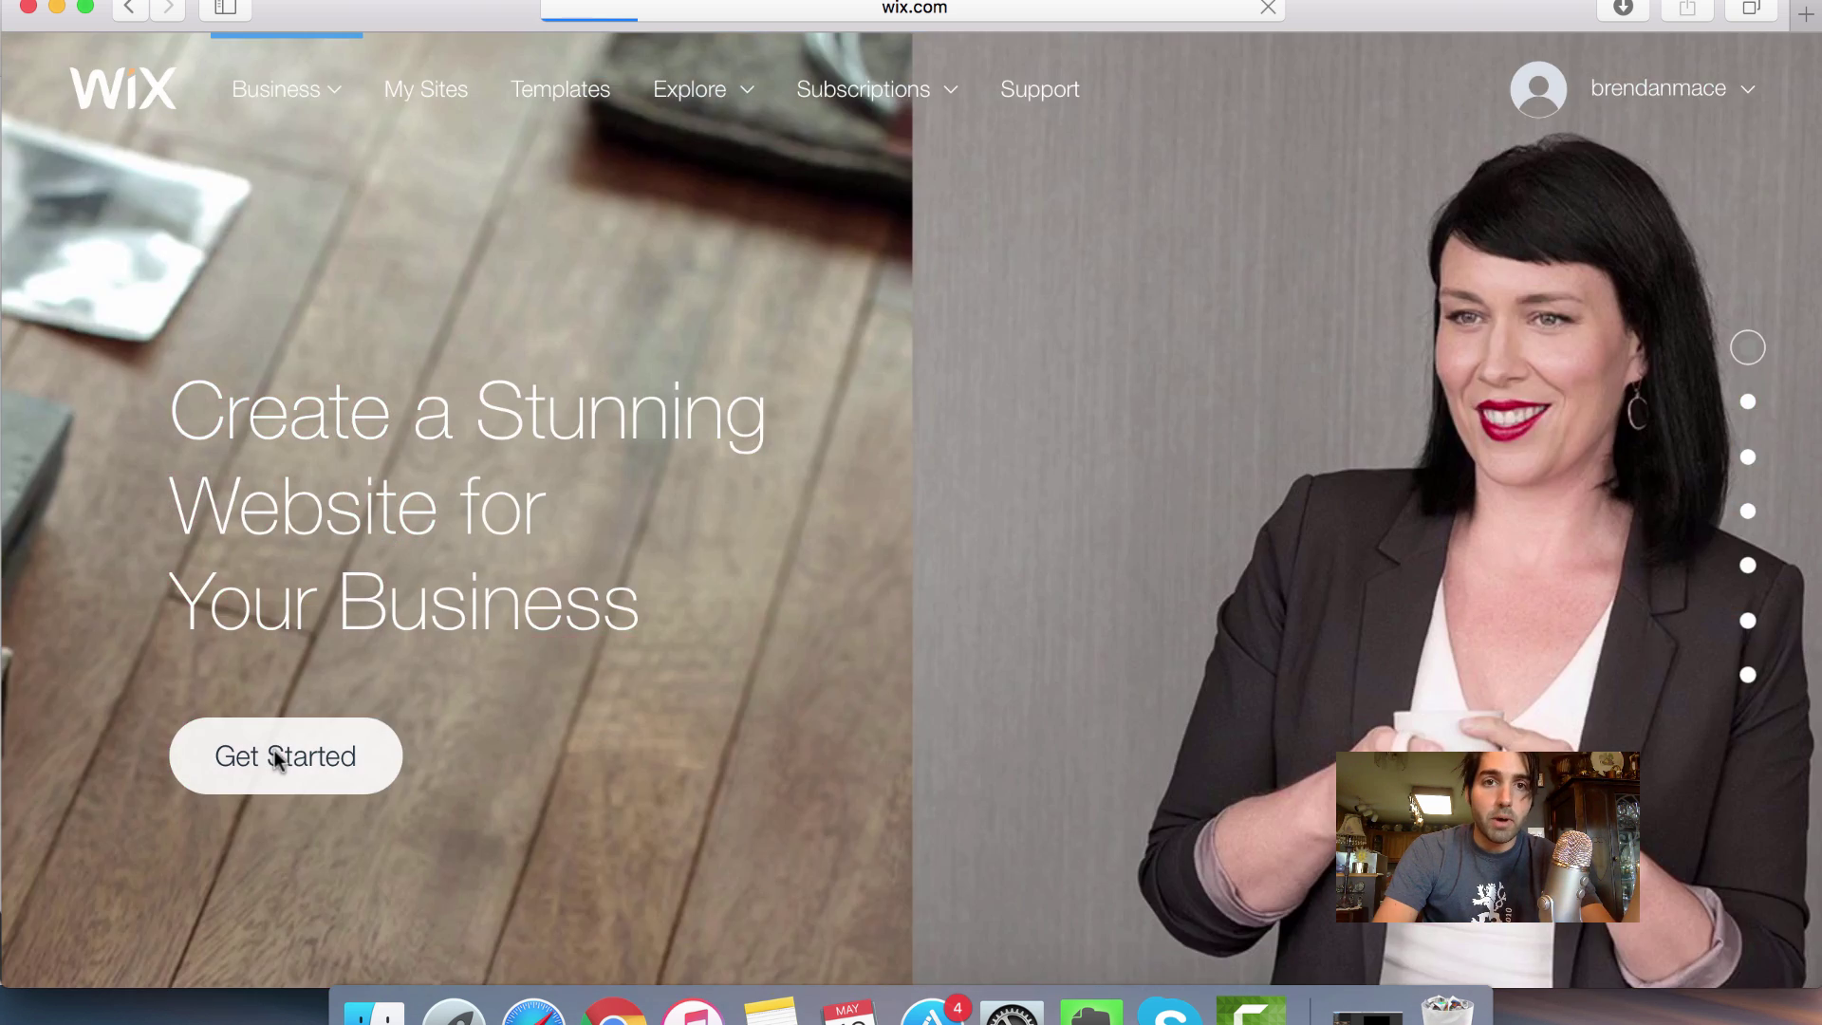
# Begin building a business website from the Wix start page.
pyautogui.click(285, 755)
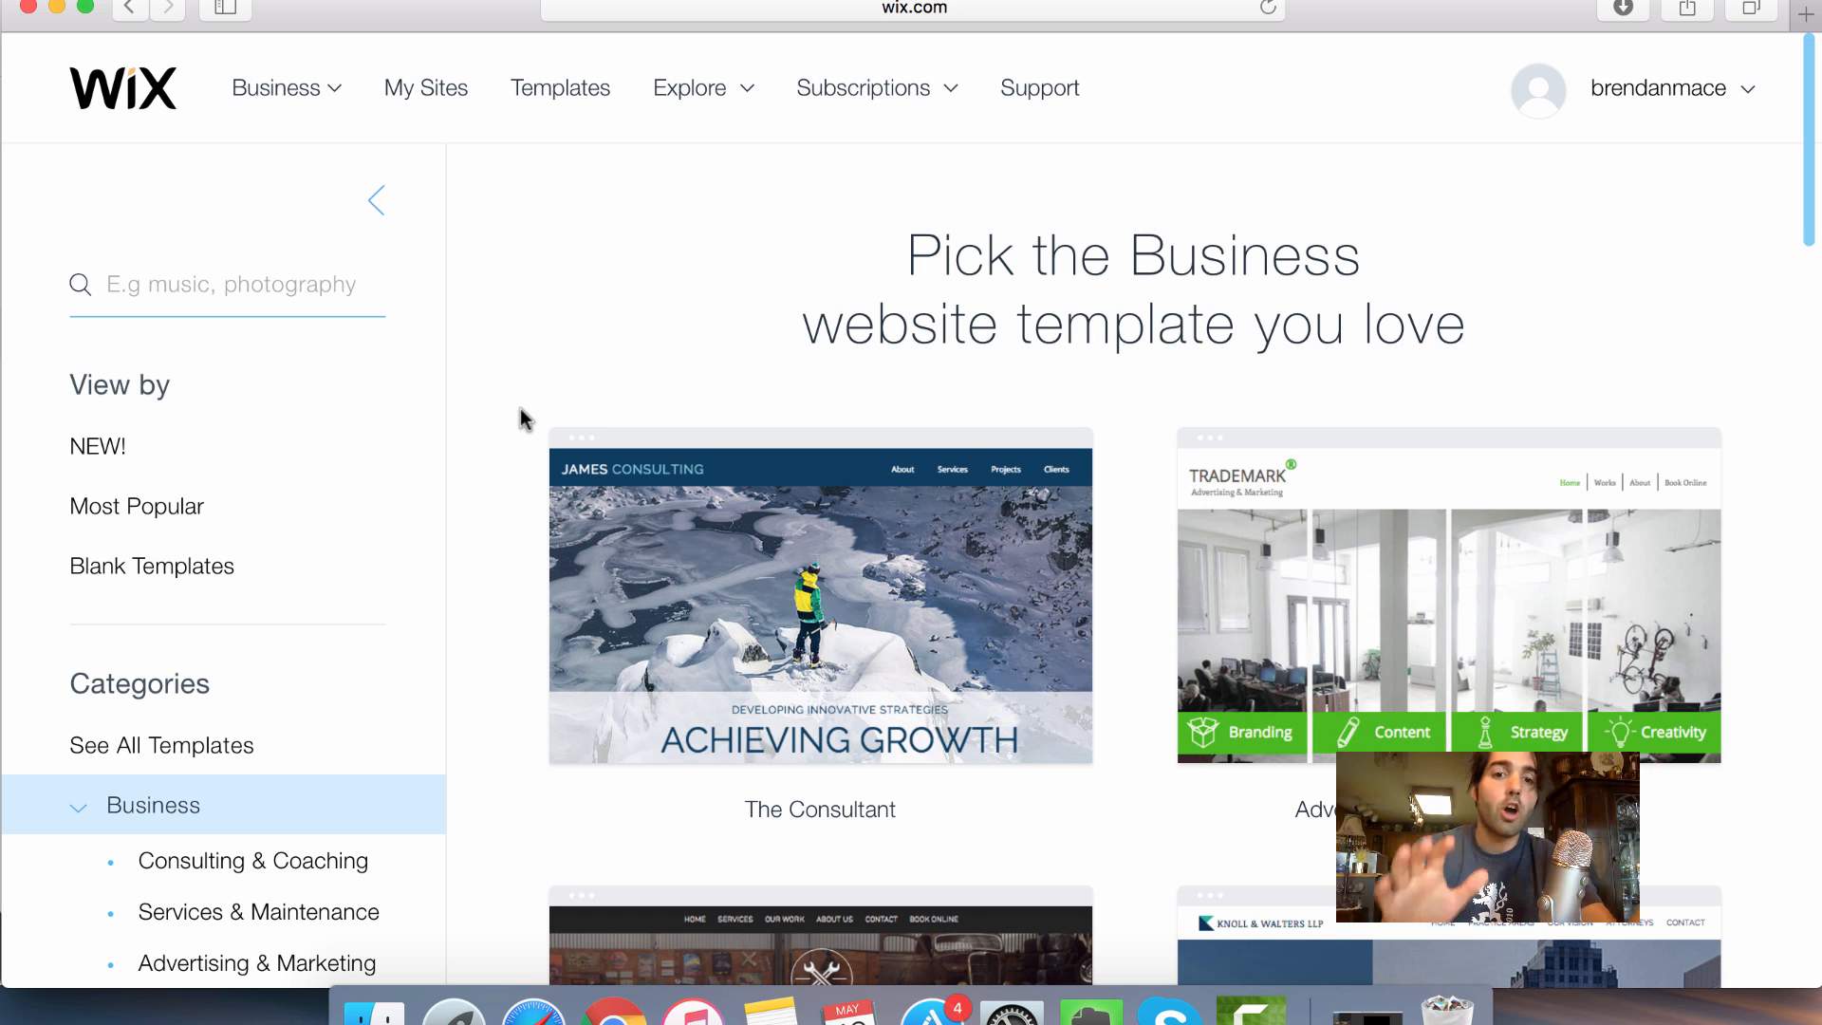
pyautogui.scroll(-3, 1121, 759)
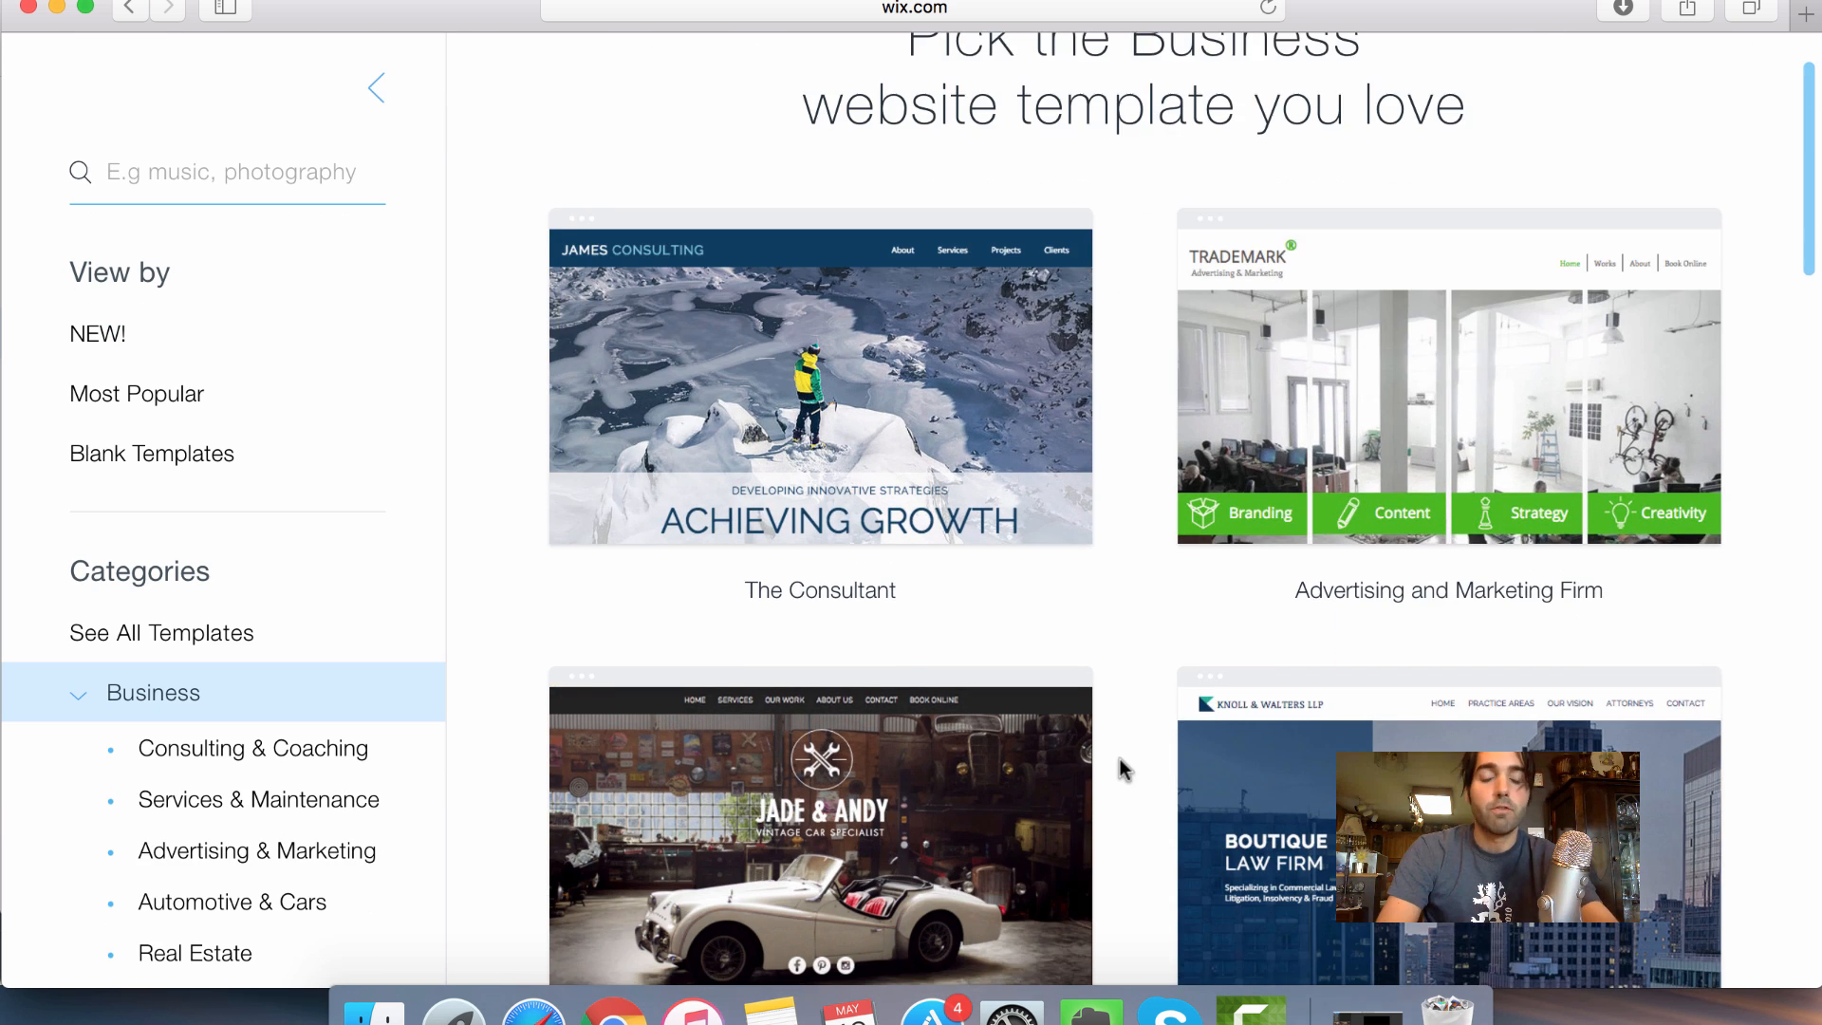
pyautogui.scroll(-2, 1121, 759)
pyautogui.scroll(-1, 1119, 768)
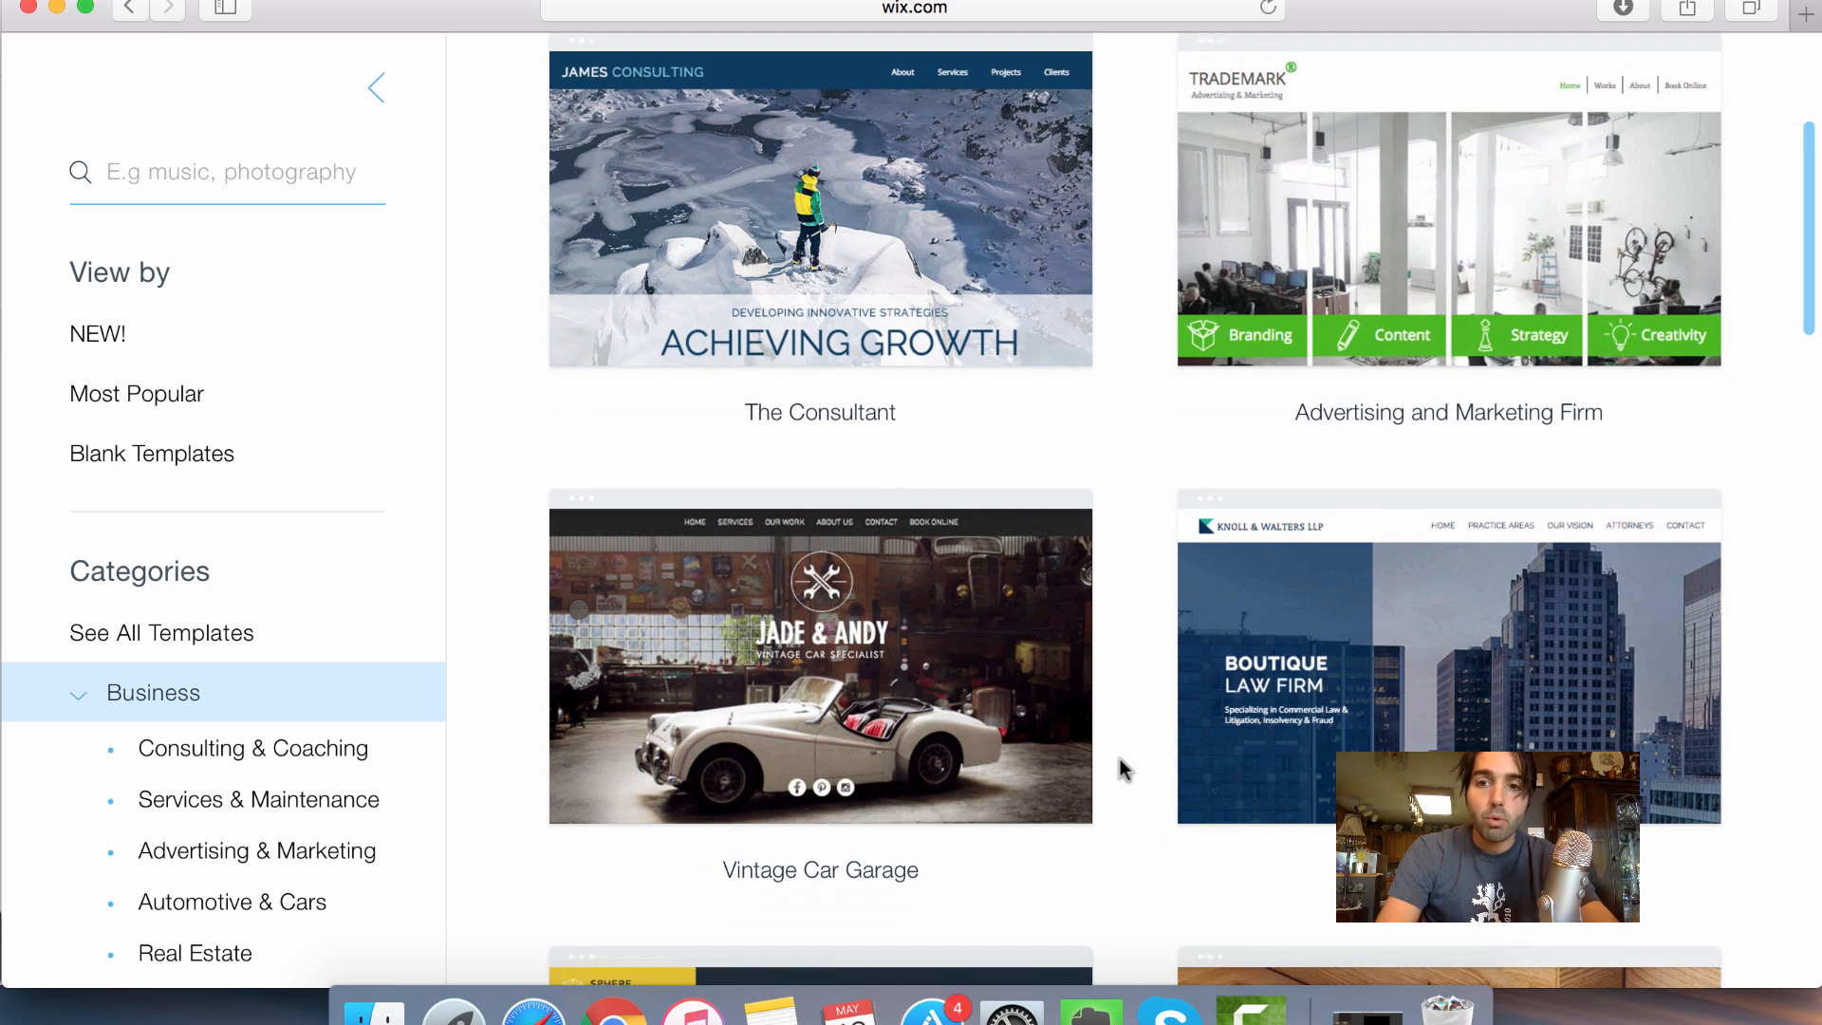
pyautogui.scroll(-2, 1121, 769)
pyautogui.scroll(-2, 1120, 769)
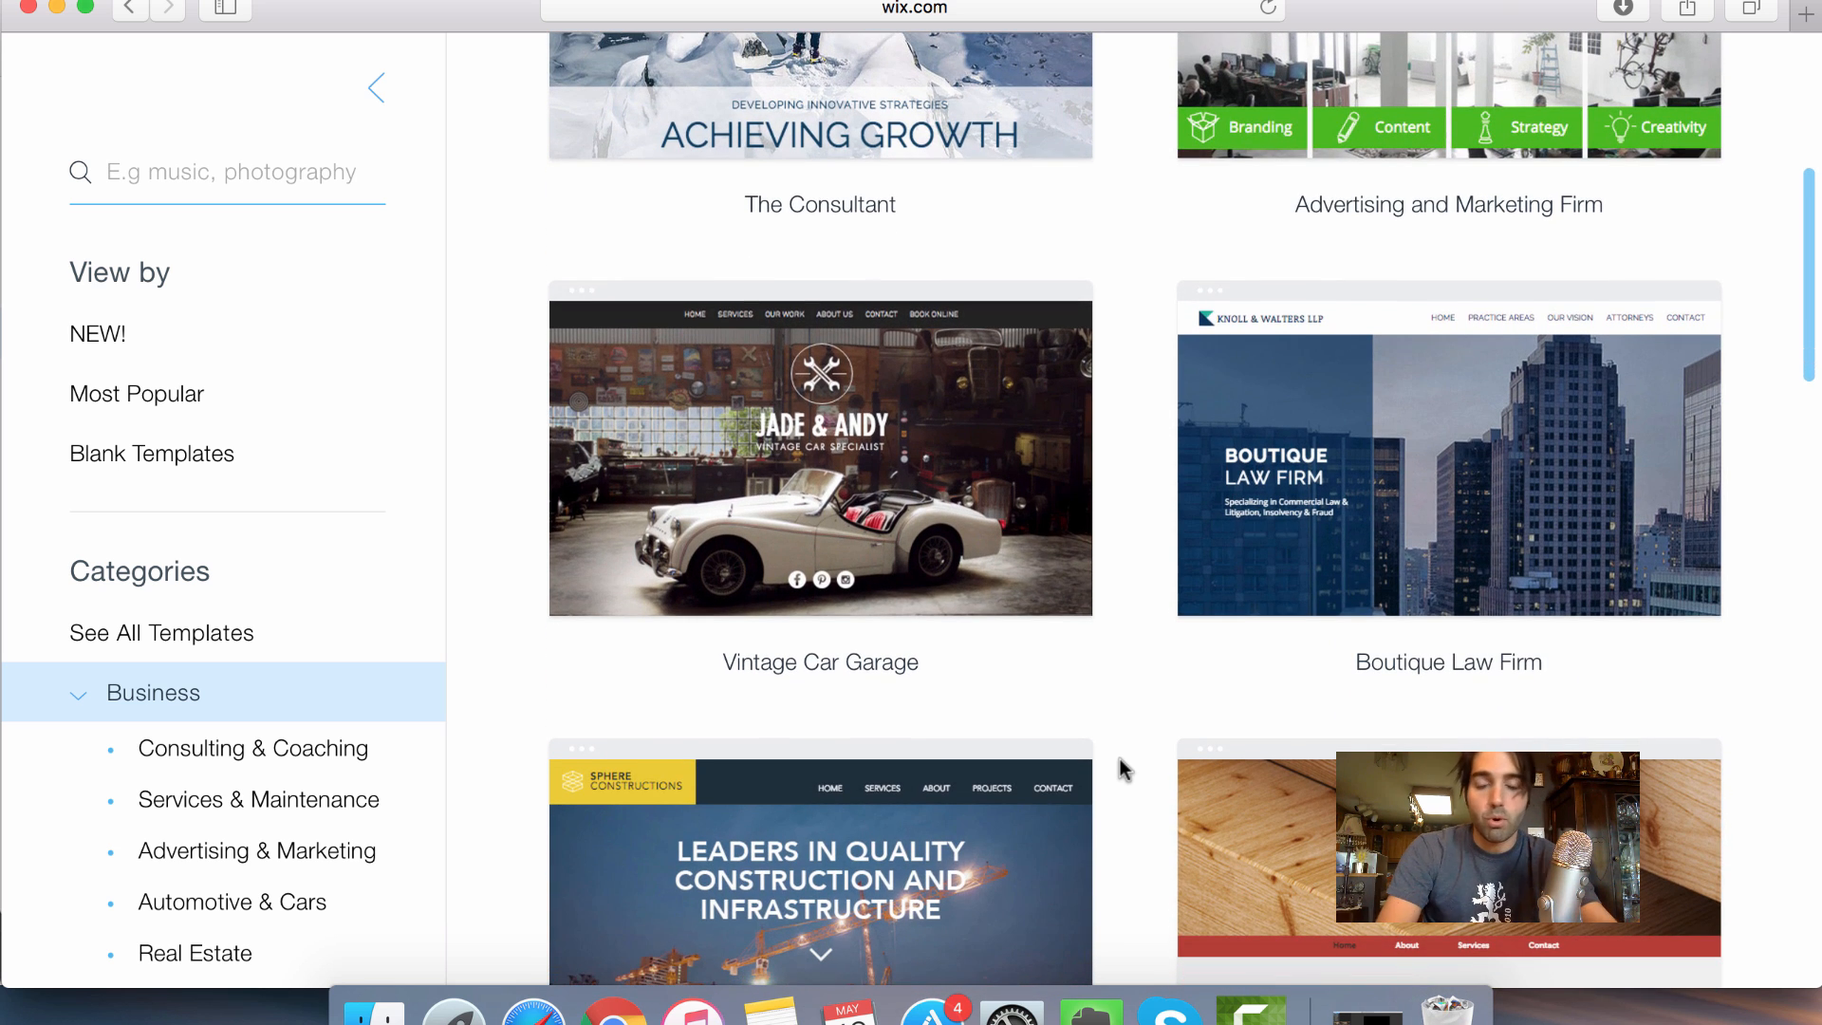
pyautogui.scroll(-3, 1120, 769)
pyautogui.scroll(-2, 1120, 769)
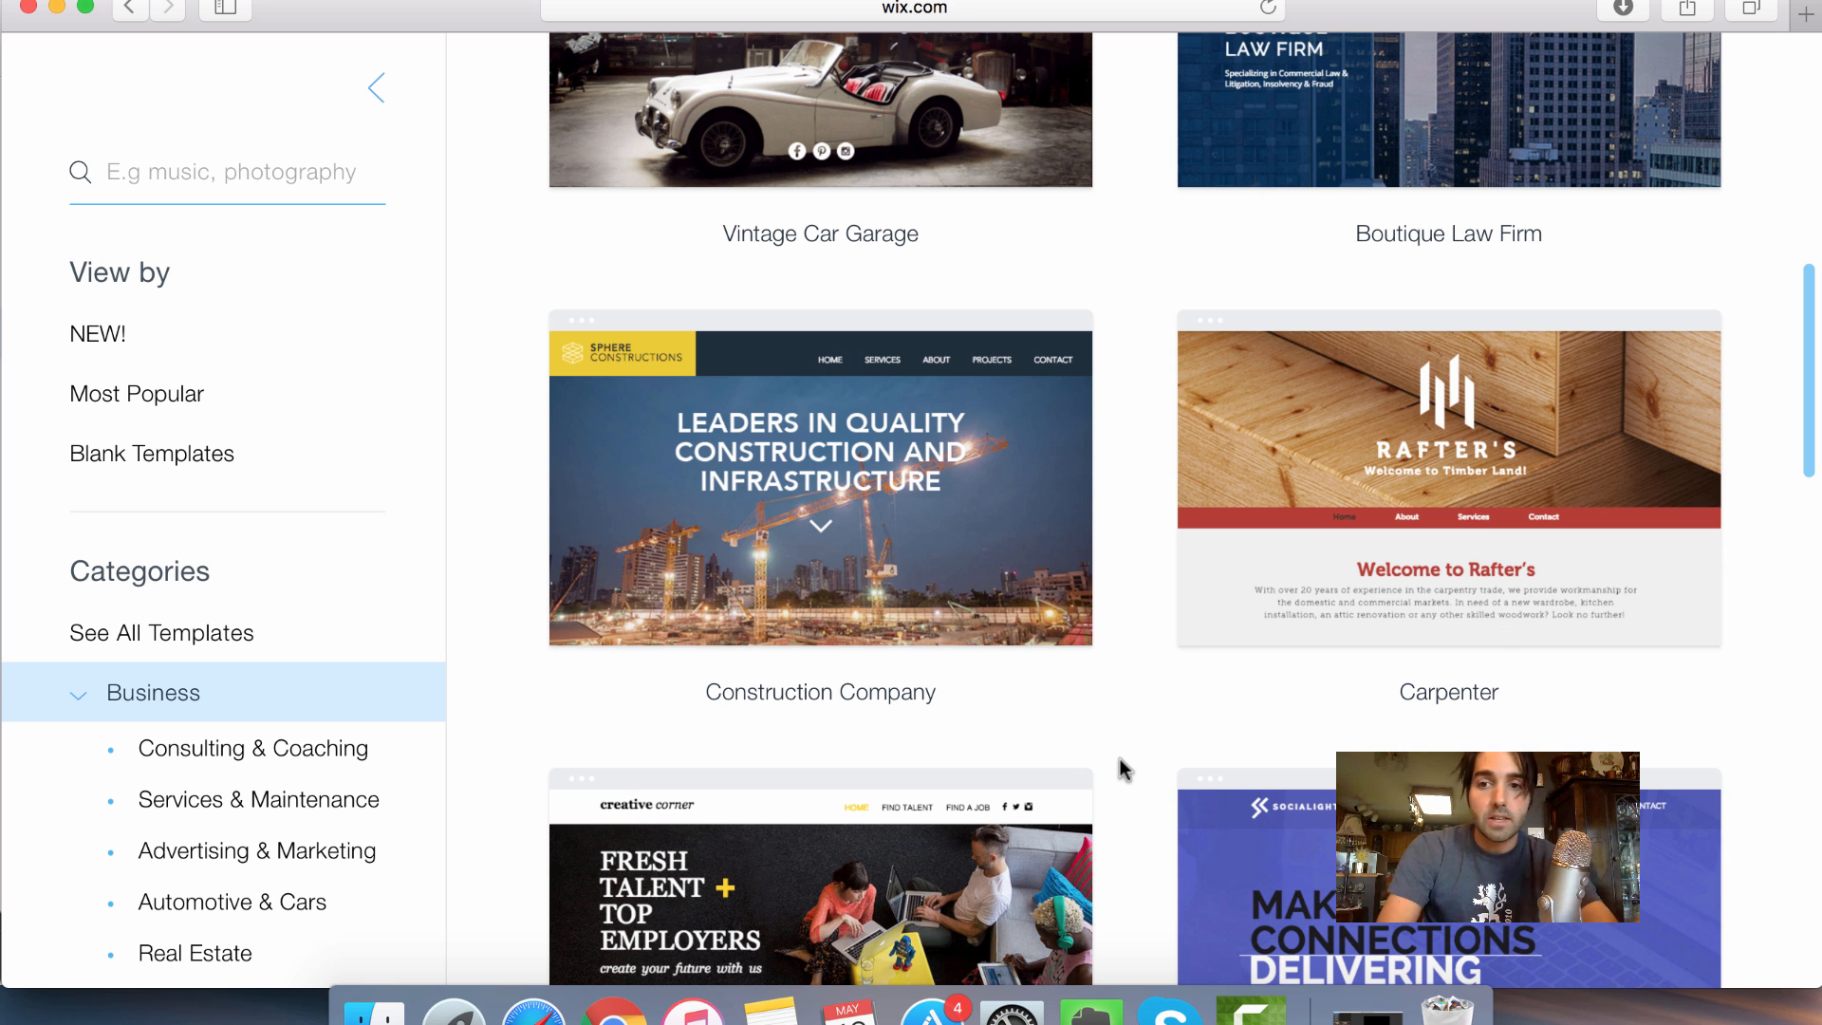
pyautogui.scroll(-2, 1120, 769)
pyautogui.scroll(-2, 1119, 770)
pyautogui.scroll(-2, 1120, 769)
pyautogui.scroll(-2, 1120, 770)
pyautogui.scroll(-2, 1120, 769)
pyautogui.scroll(-2, 1120, 768)
pyautogui.scroll(-3, 1119, 768)
pyautogui.scroll(-2, 1119, 769)
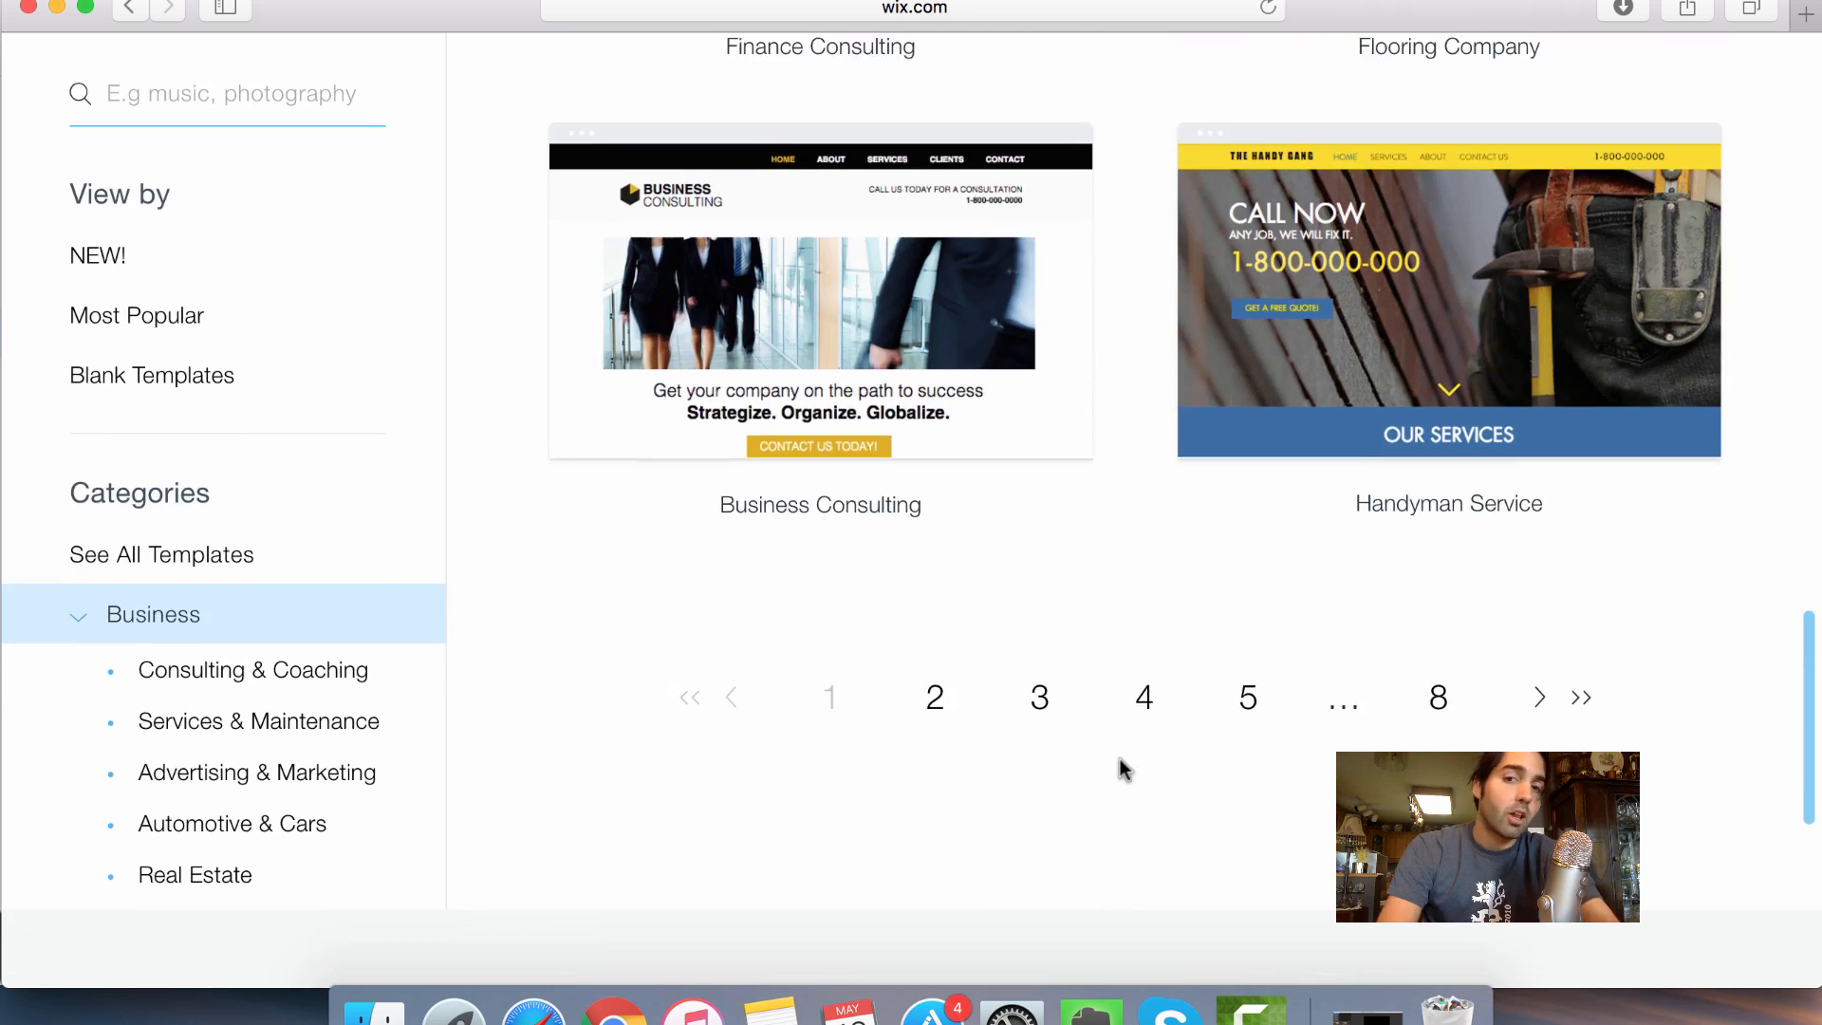
pyautogui.scroll(2, 1121, 769)
pyautogui.scroll(2, 1120, 769)
pyautogui.scroll(1, 1120, 769)
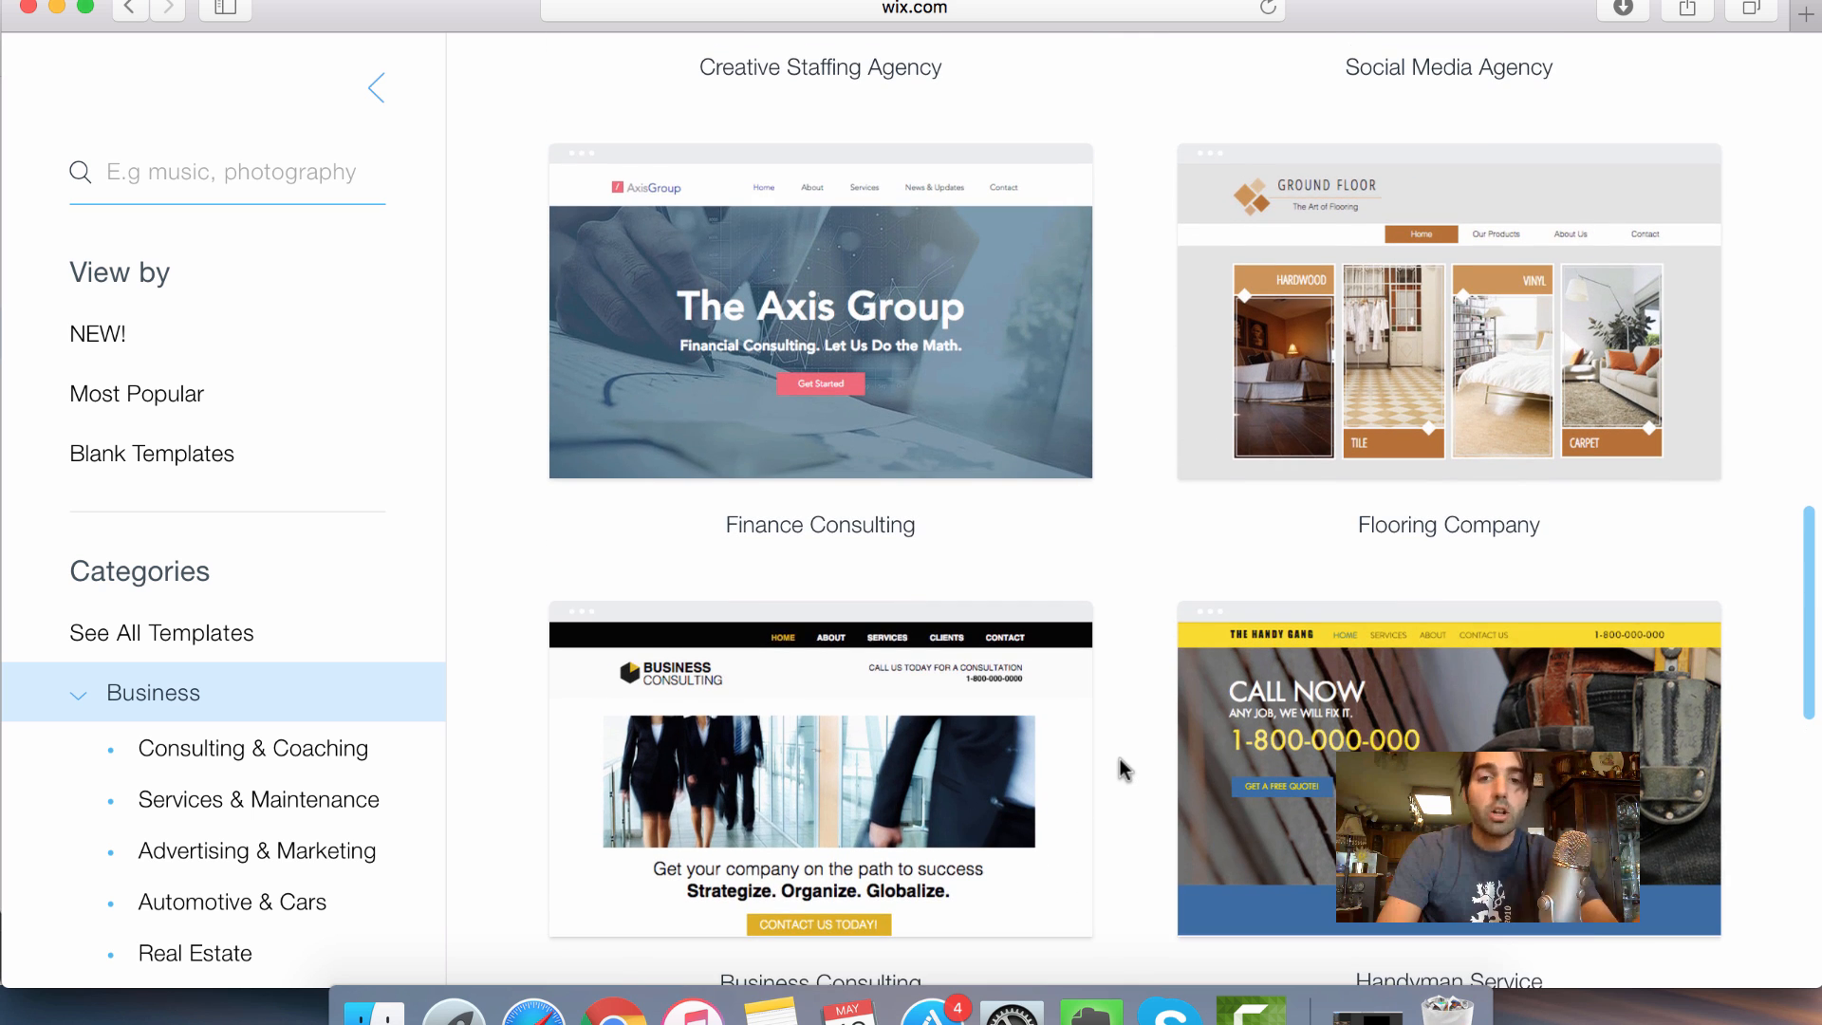
pyautogui.scroll(2, 1120, 768)
pyautogui.scroll(1, 1121, 769)
pyautogui.scroll(1, 1120, 768)
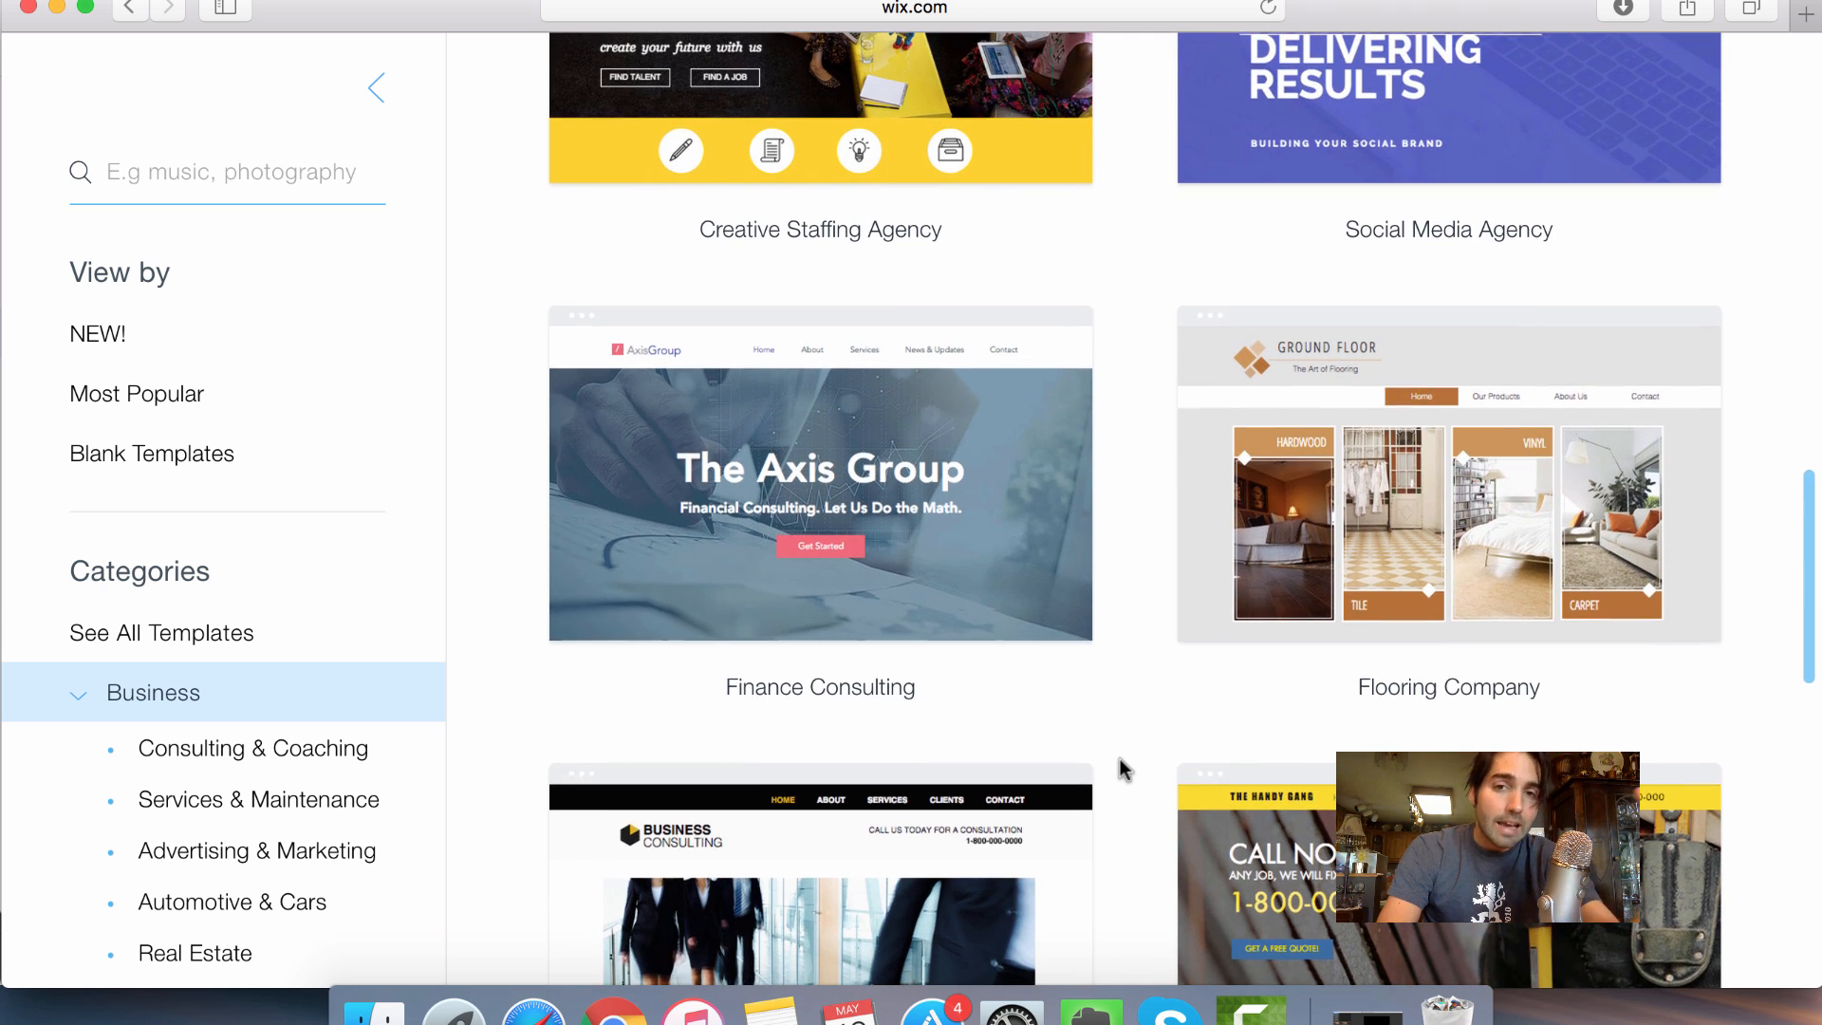
pyautogui.scroll(2, 1121, 769)
pyautogui.scroll(2, 1120, 768)
pyautogui.scroll(2, 1121, 769)
pyautogui.scroll(2, 1120, 769)
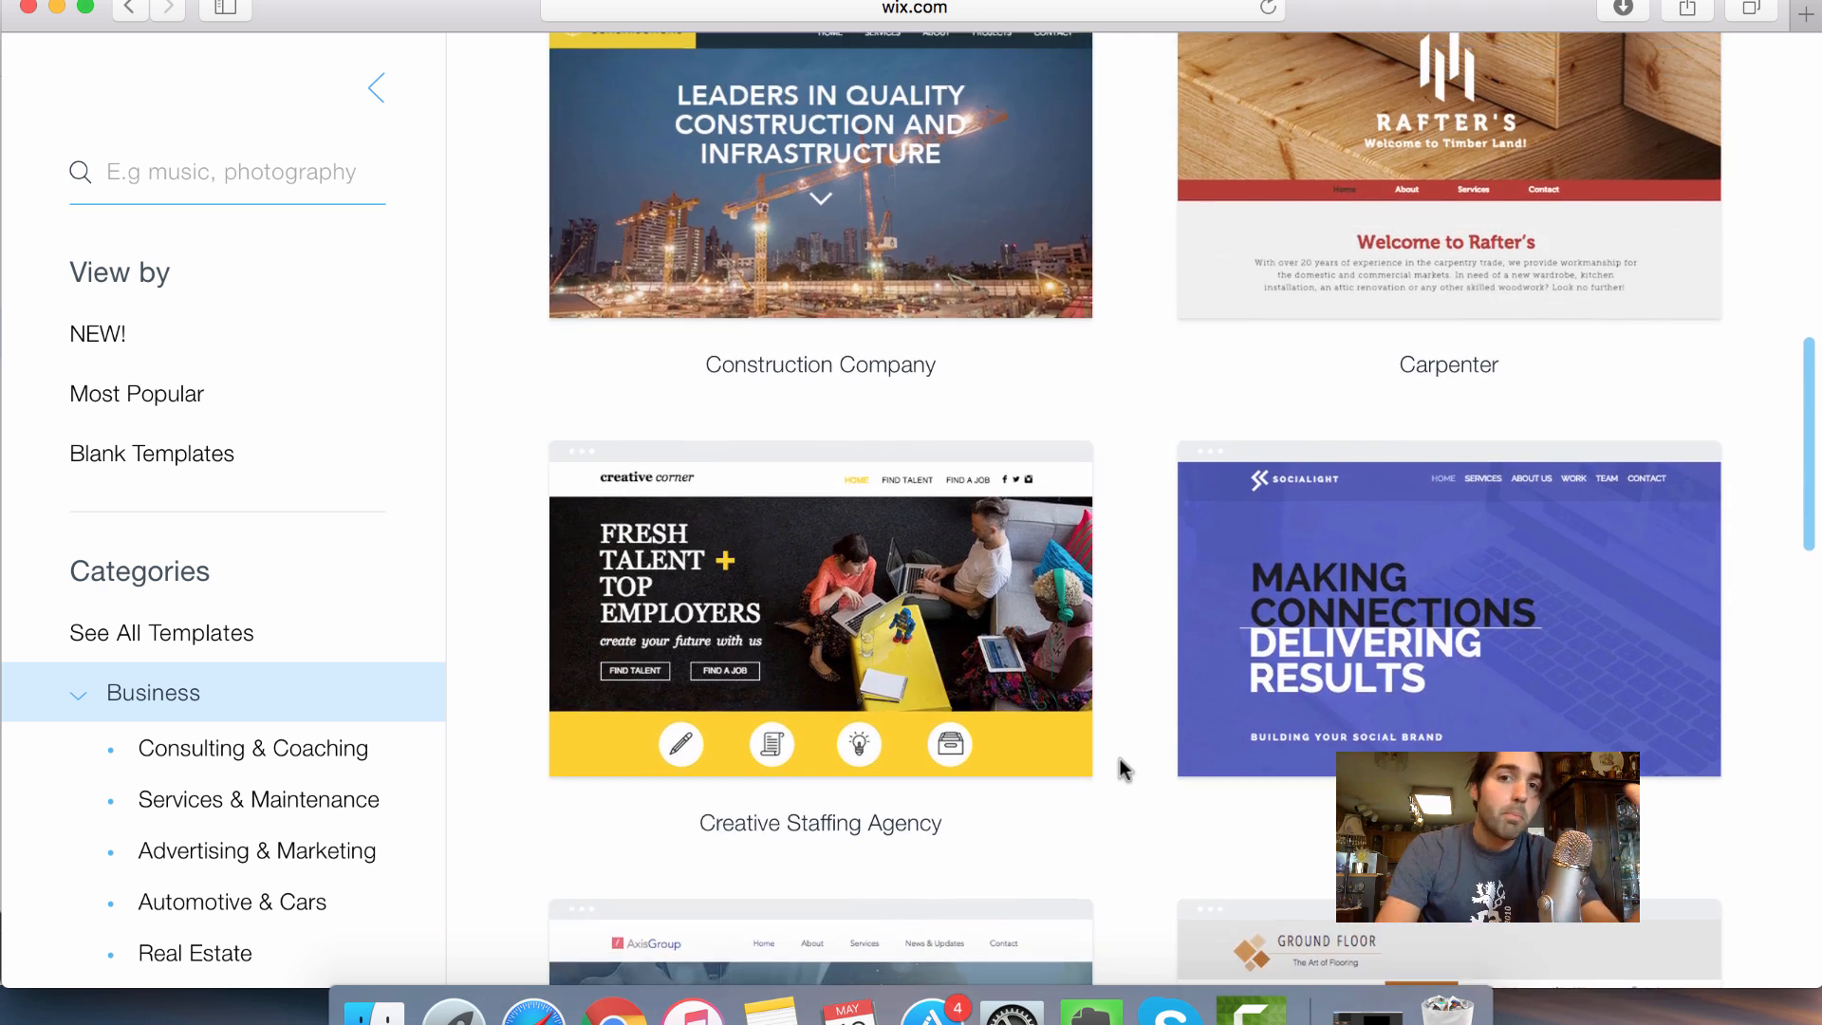
pyautogui.scroll(2, 1121, 768)
pyautogui.scroll(2, 1120, 769)
pyautogui.scroll(2, 1119, 768)
pyautogui.scroll(2, 1120, 768)
pyautogui.scroll(2, 1119, 768)
pyautogui.scroll(2, 1134, 538)
pyautogui.scroll(3, 1135, 531)
pyautogui.scroll(2, 1133, 530)
pyautogui.scroll(-2, 1135, 531)
pyautogui.scroll(-3, 1135, 530)
pyautogui.scroll(-2, 1134, 531)
pyautogui.scroll(-2, 1133, 531)
pyautogui.scroll(-2, 1133, 530)
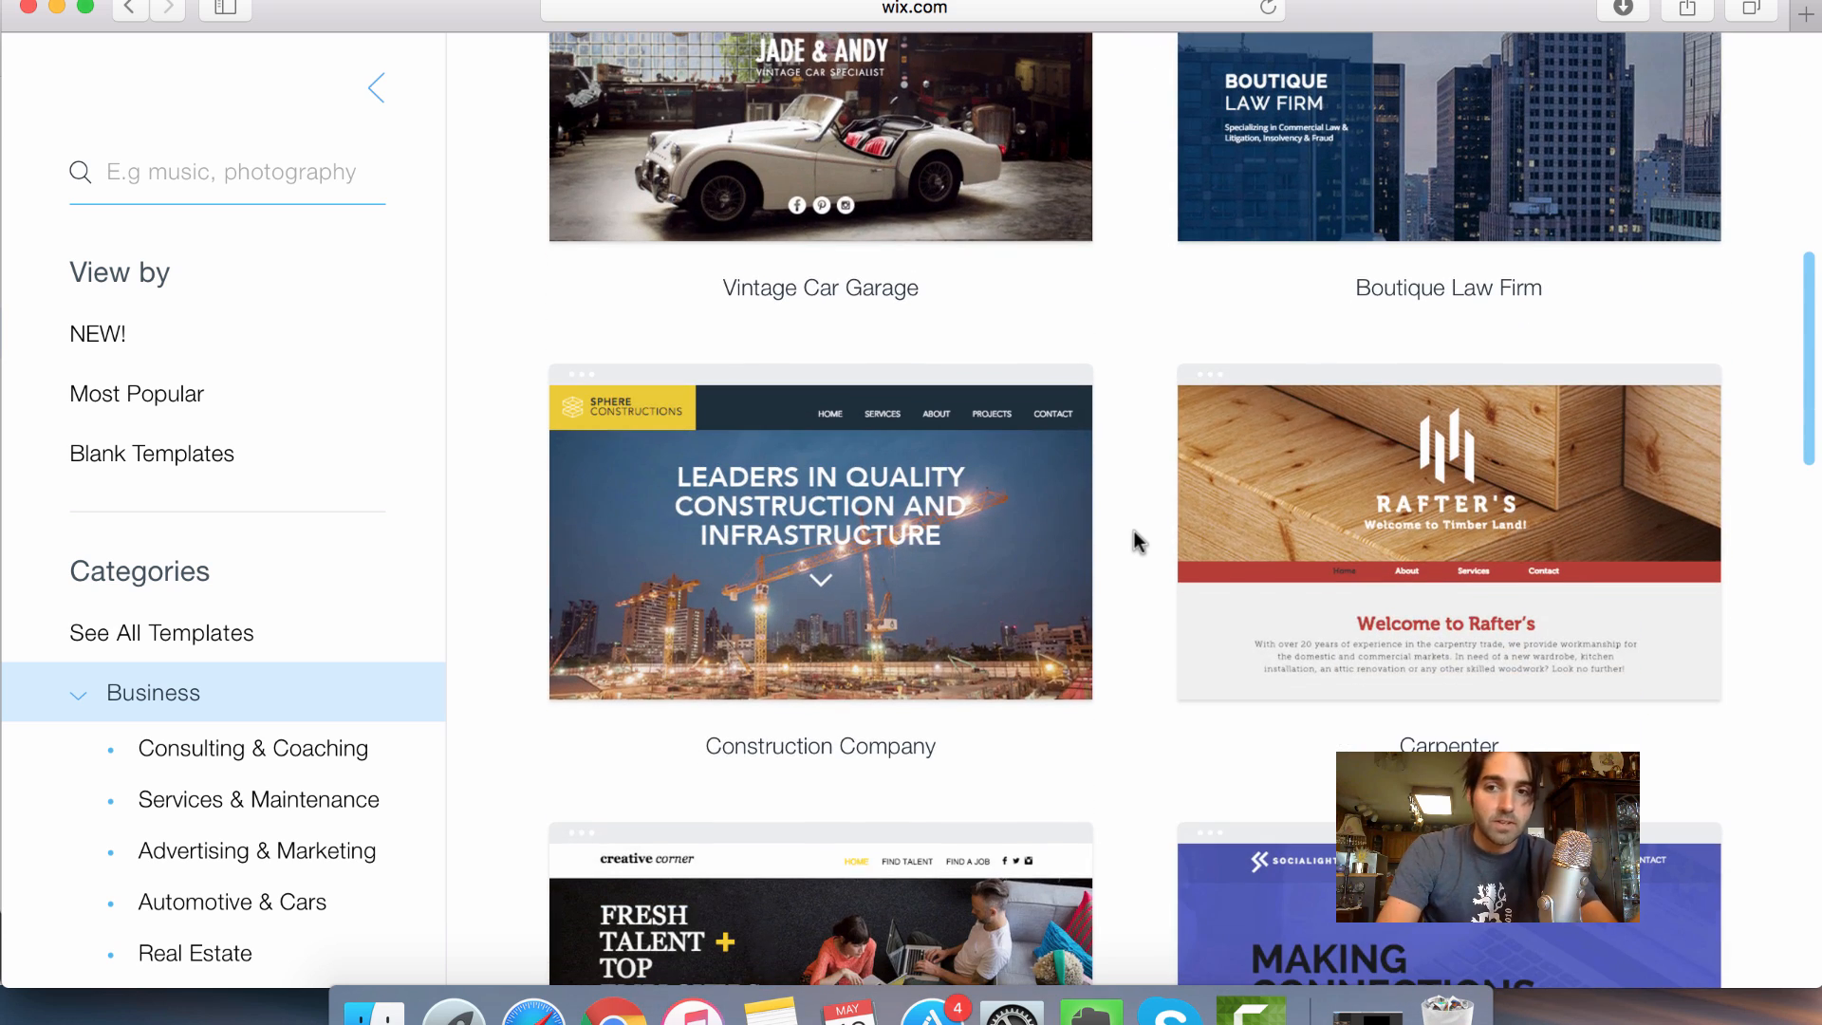
pyautogui.moveTo(871, 683)
pyautogui.scroll(-4, 869, 674)
pyautogui.scroll(-1, 1219, 406)
pyautogui.scroll(3, 1217, 397)
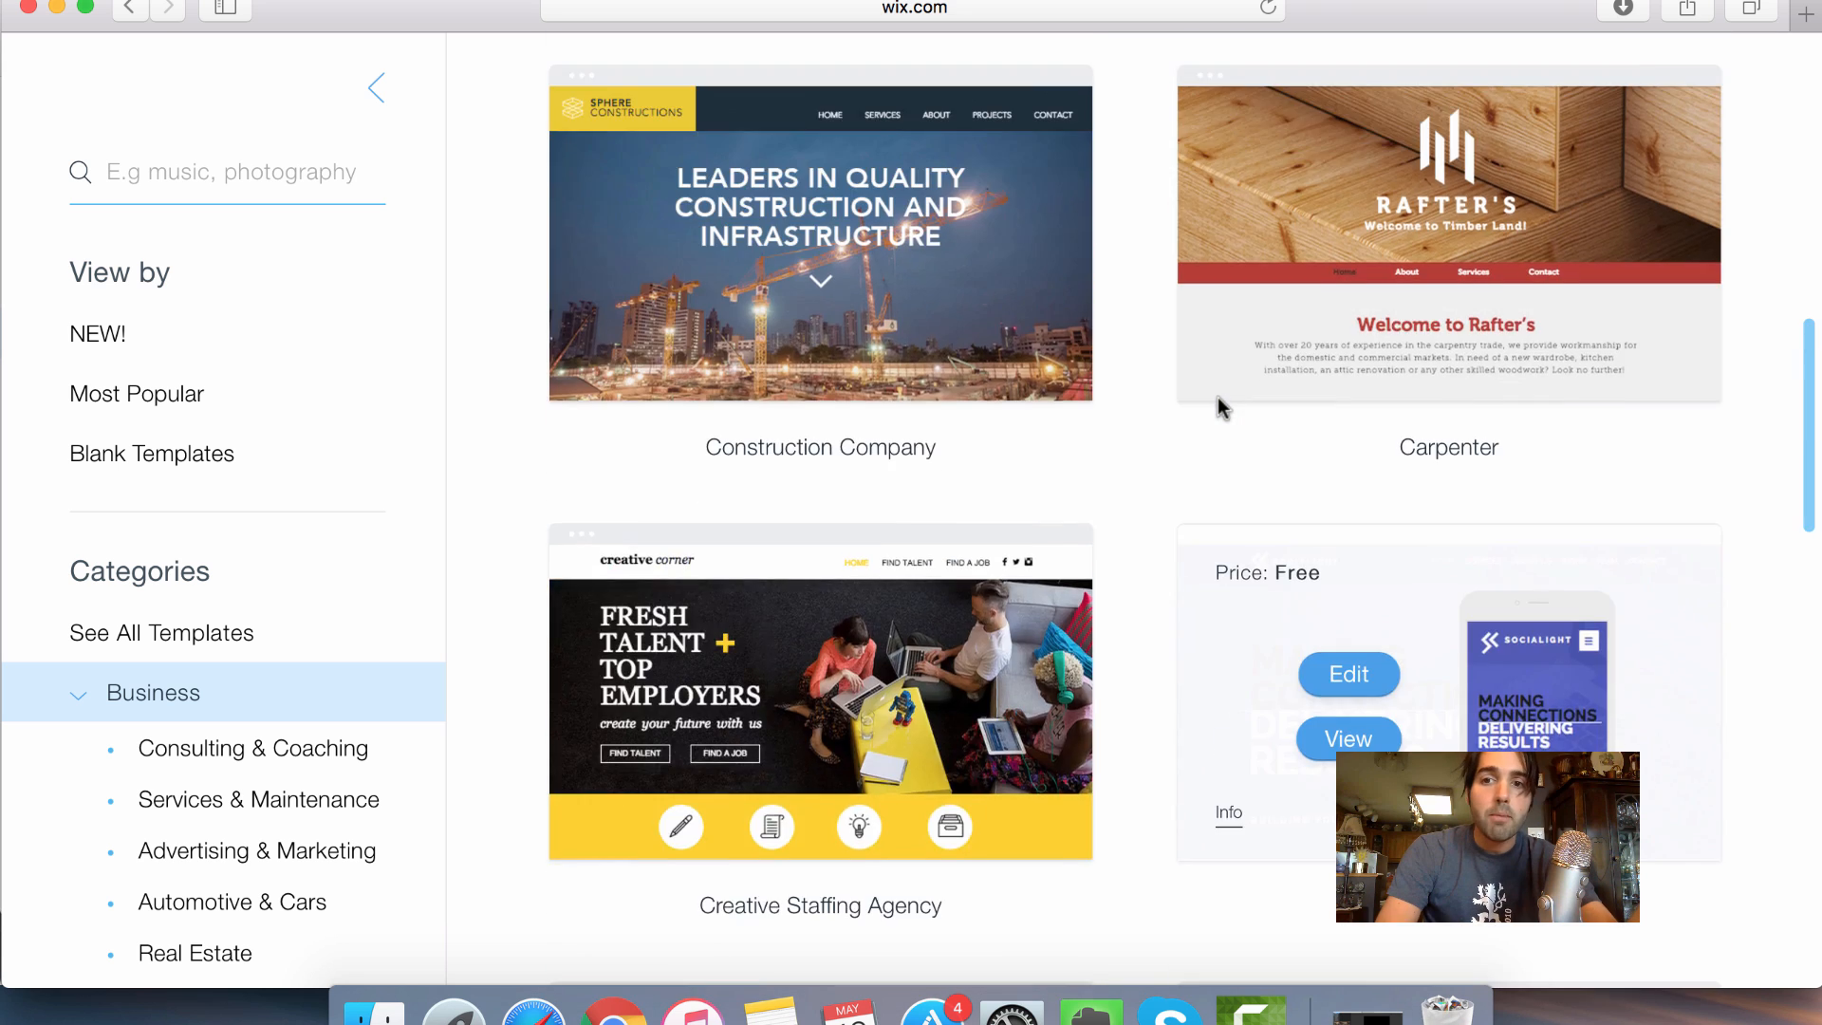
pyautogui.scroll(1, 1217, 409)
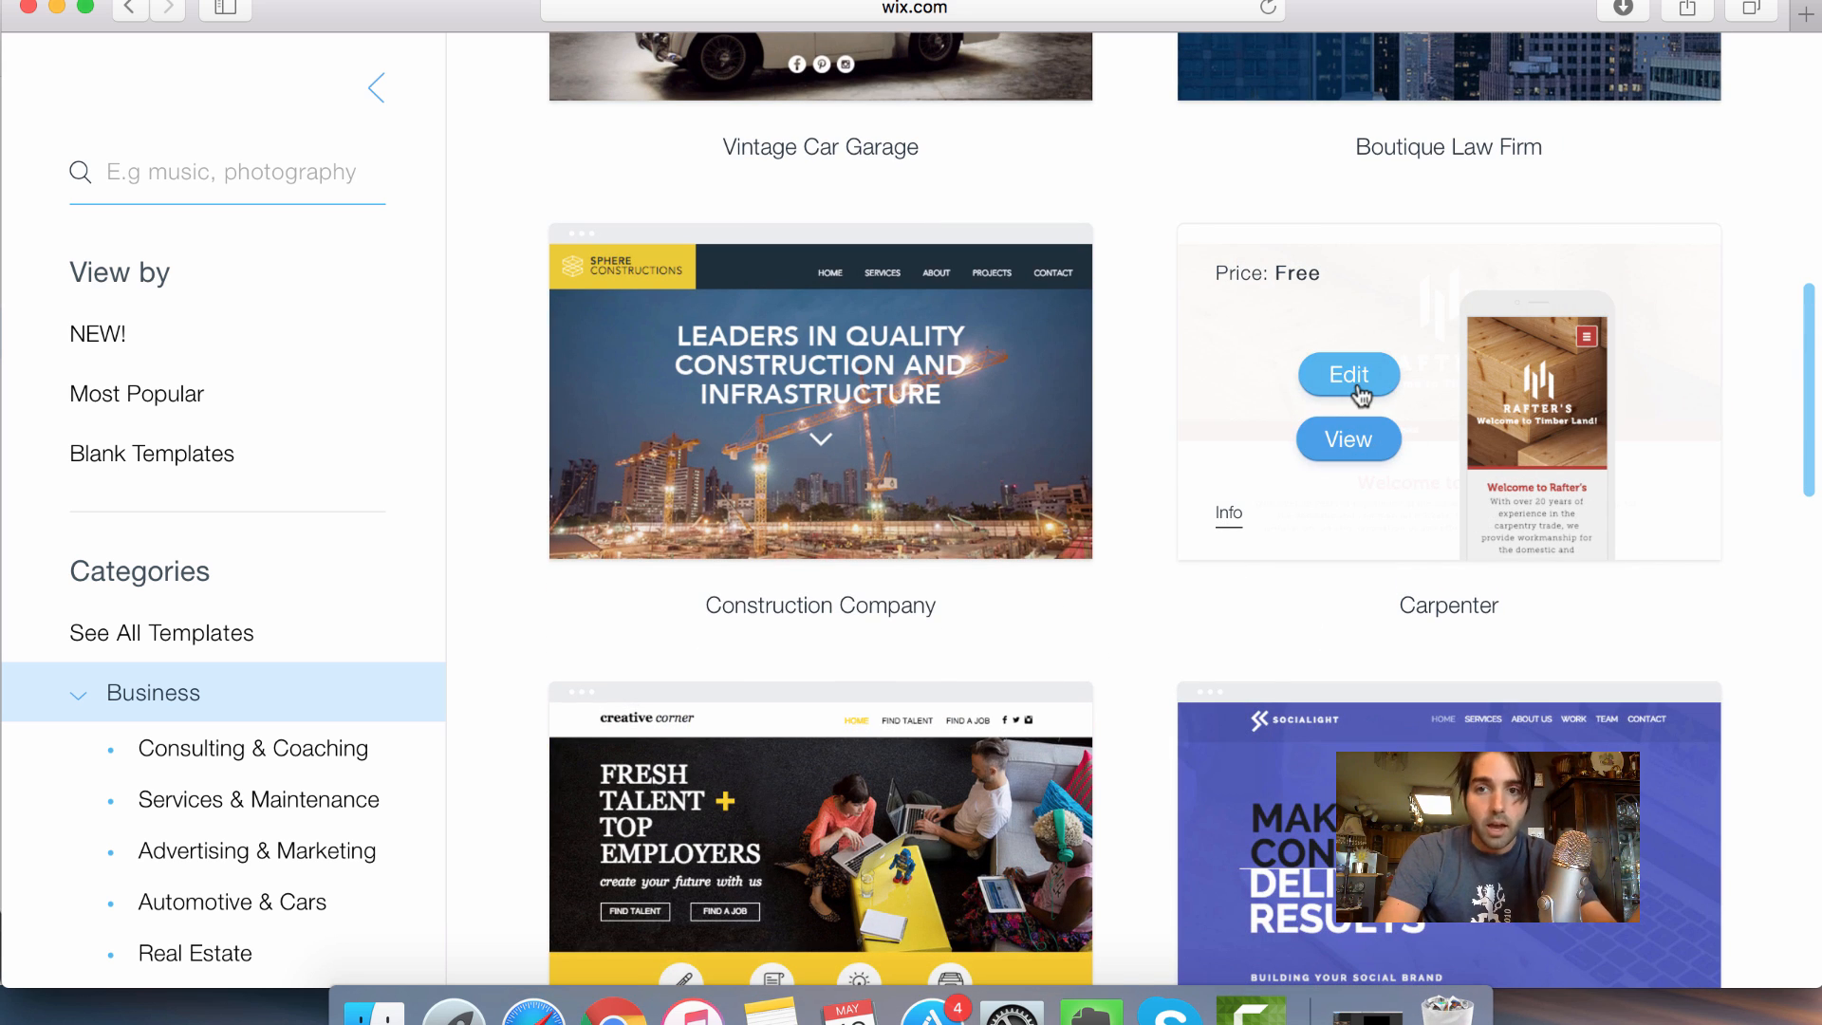
# Open the Carpenter template in the editor and briefly enter the welcome text block.
pyautogui.click(1352, 375)
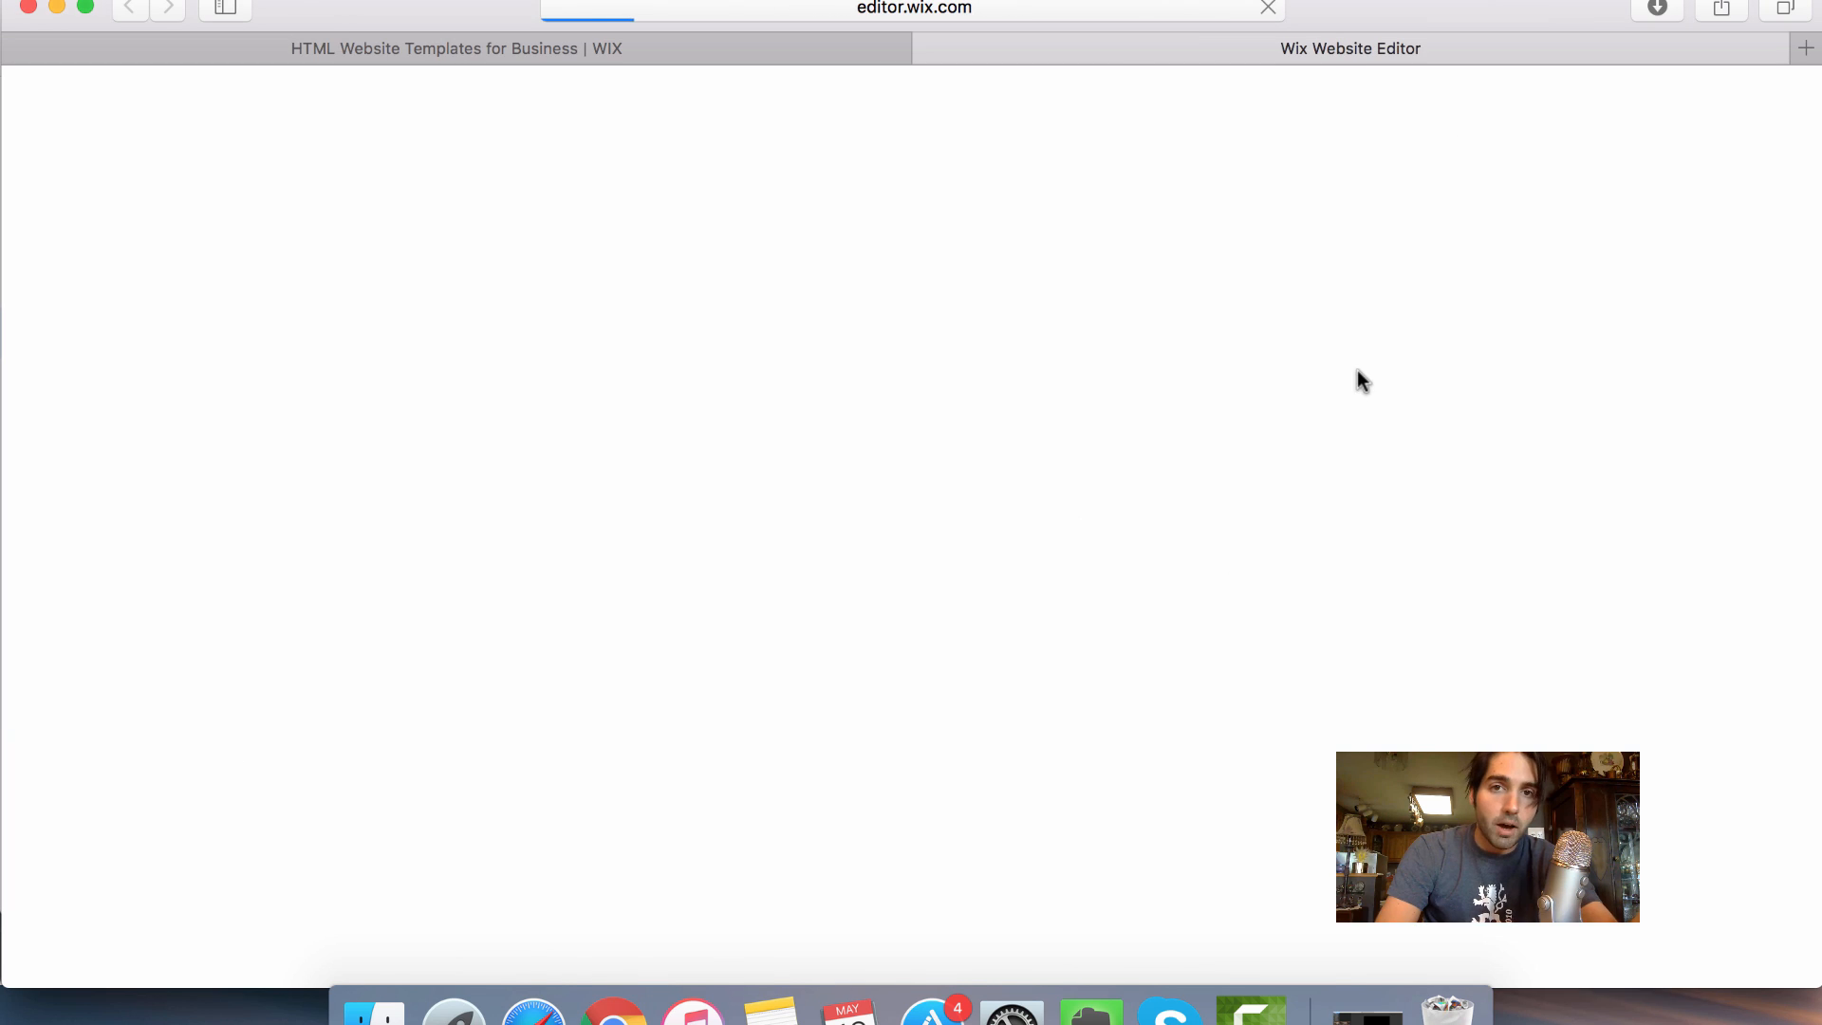
pyautogui.scroll(-3, 1174, 491)
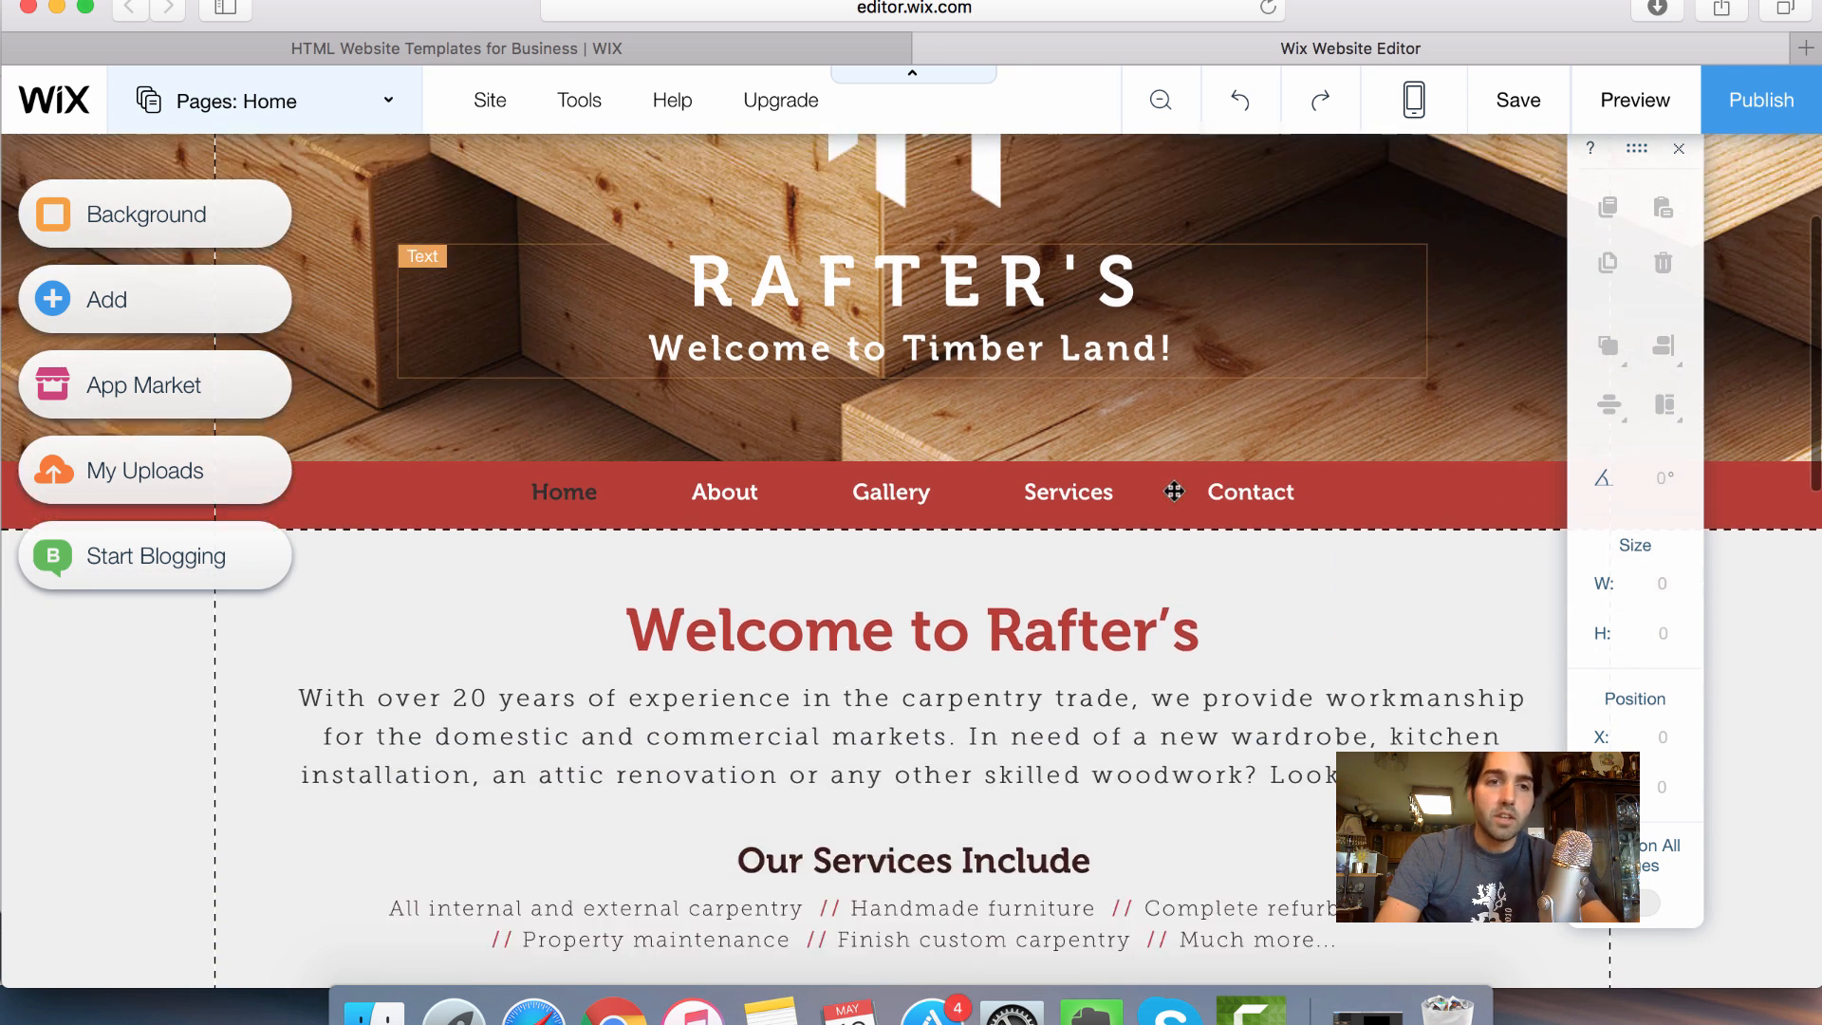
pyautogui.scroll(-2, 1173, 491)
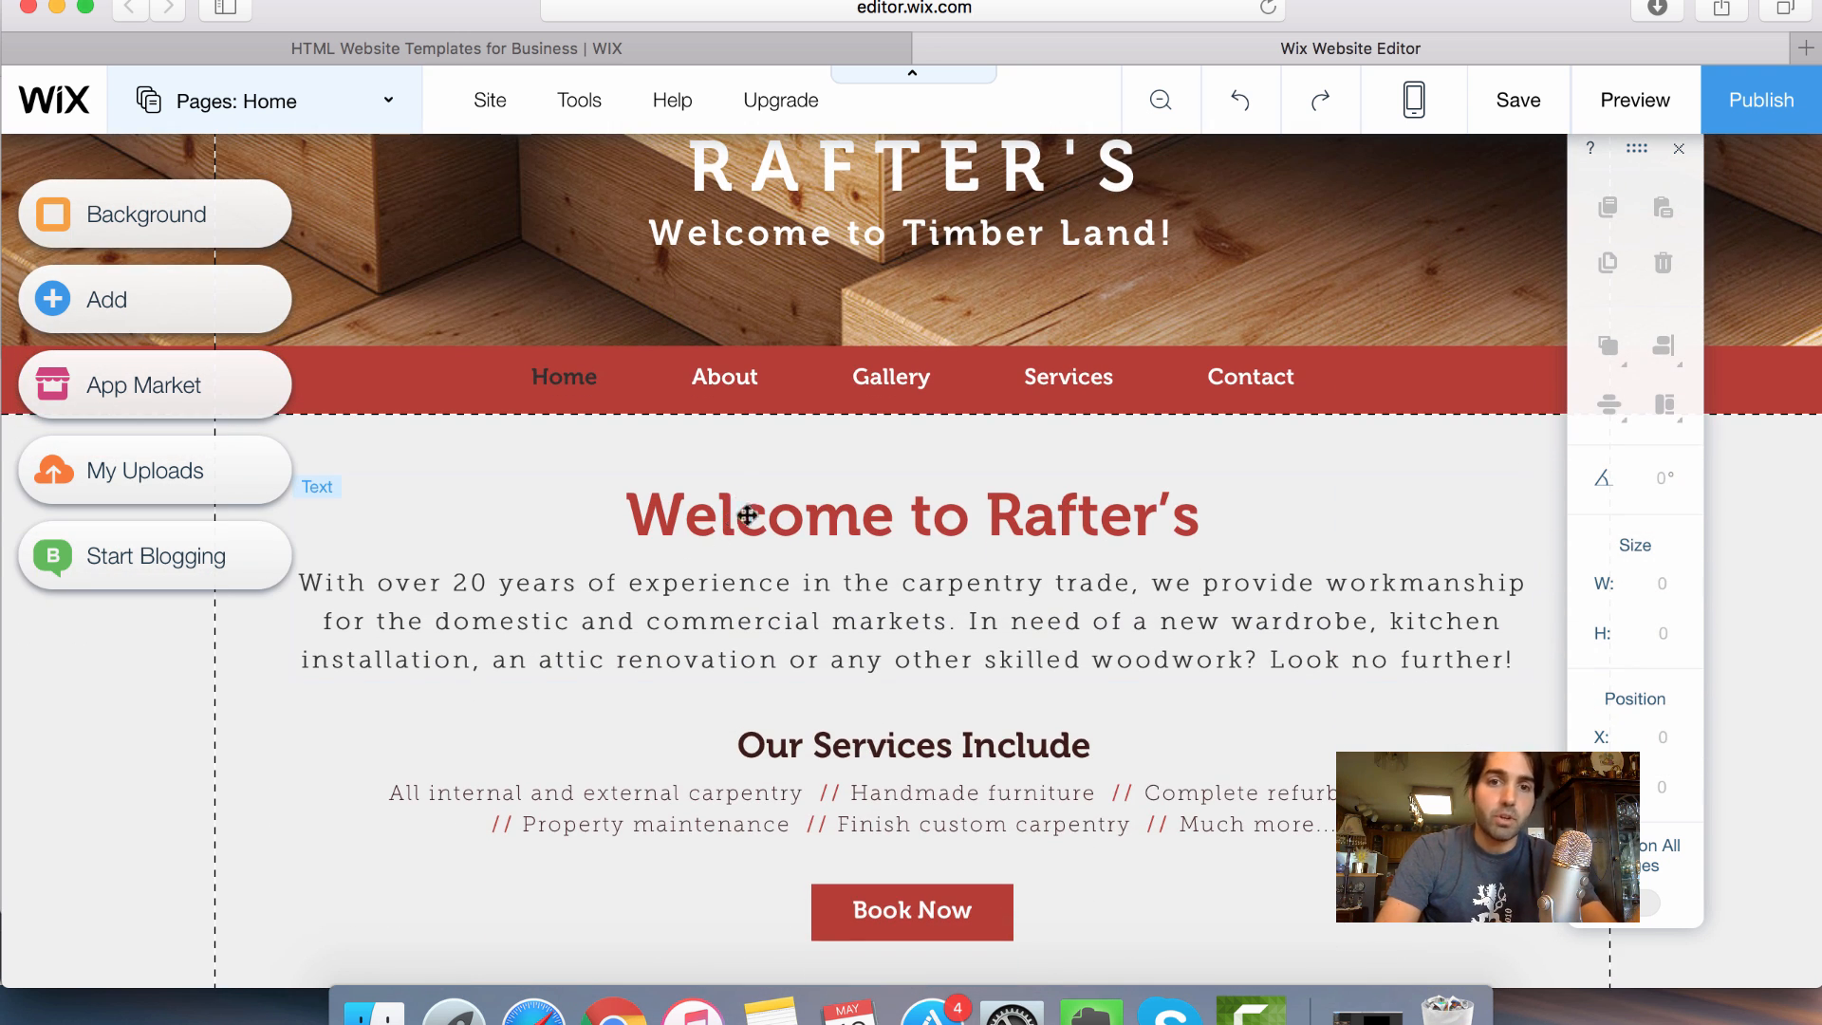
pyautogui.scroll(3, 764, 410)
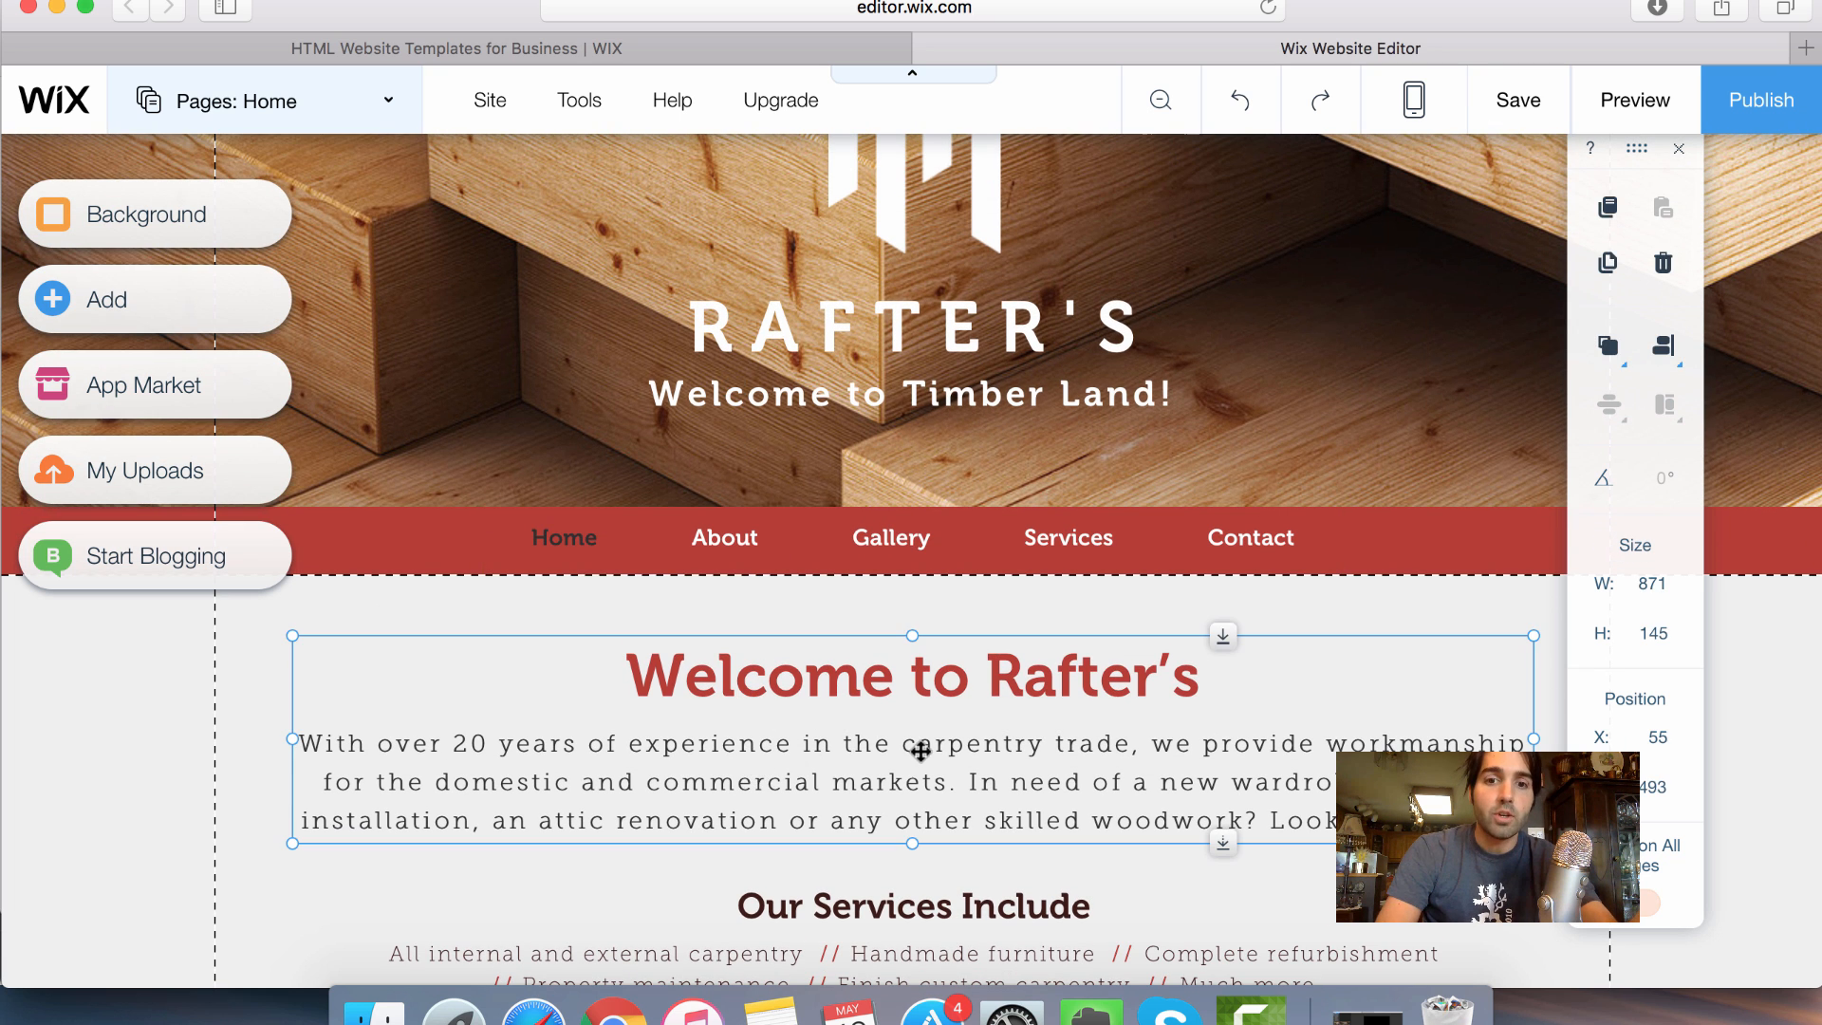
pyautogui.doubleClick(920, 750)
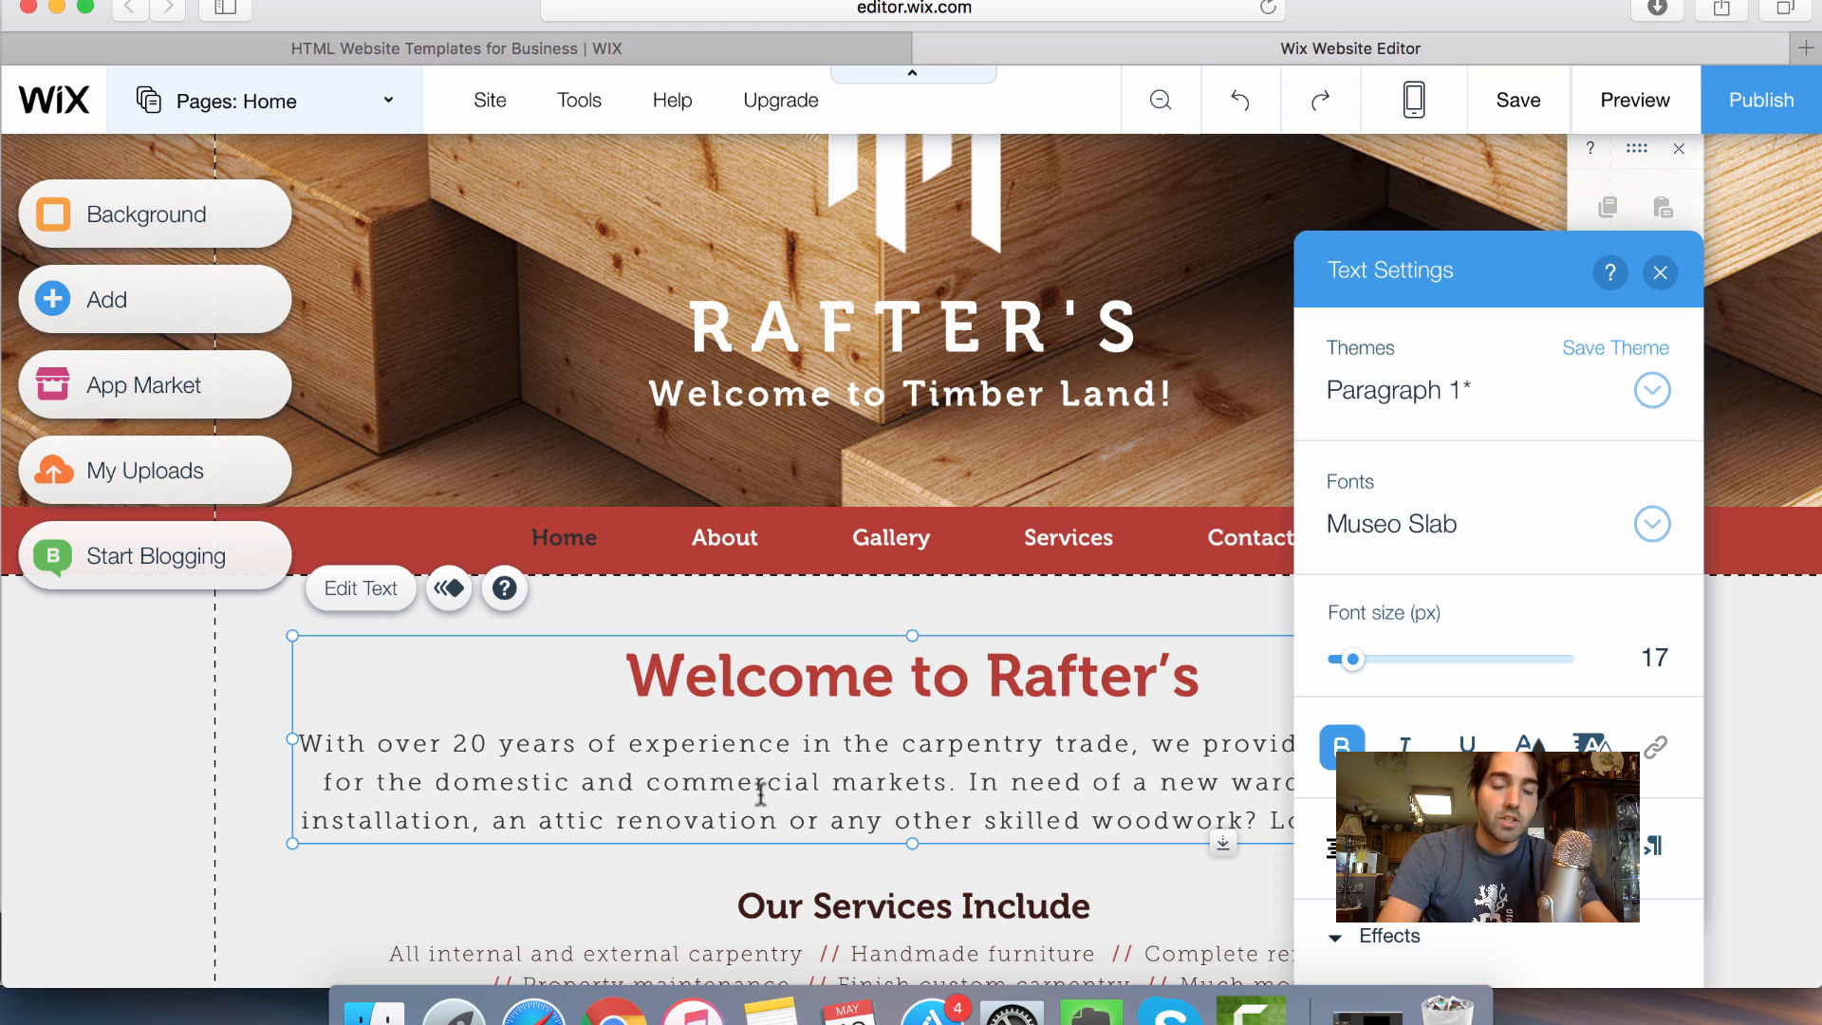
pyautogui.click(847, 622)
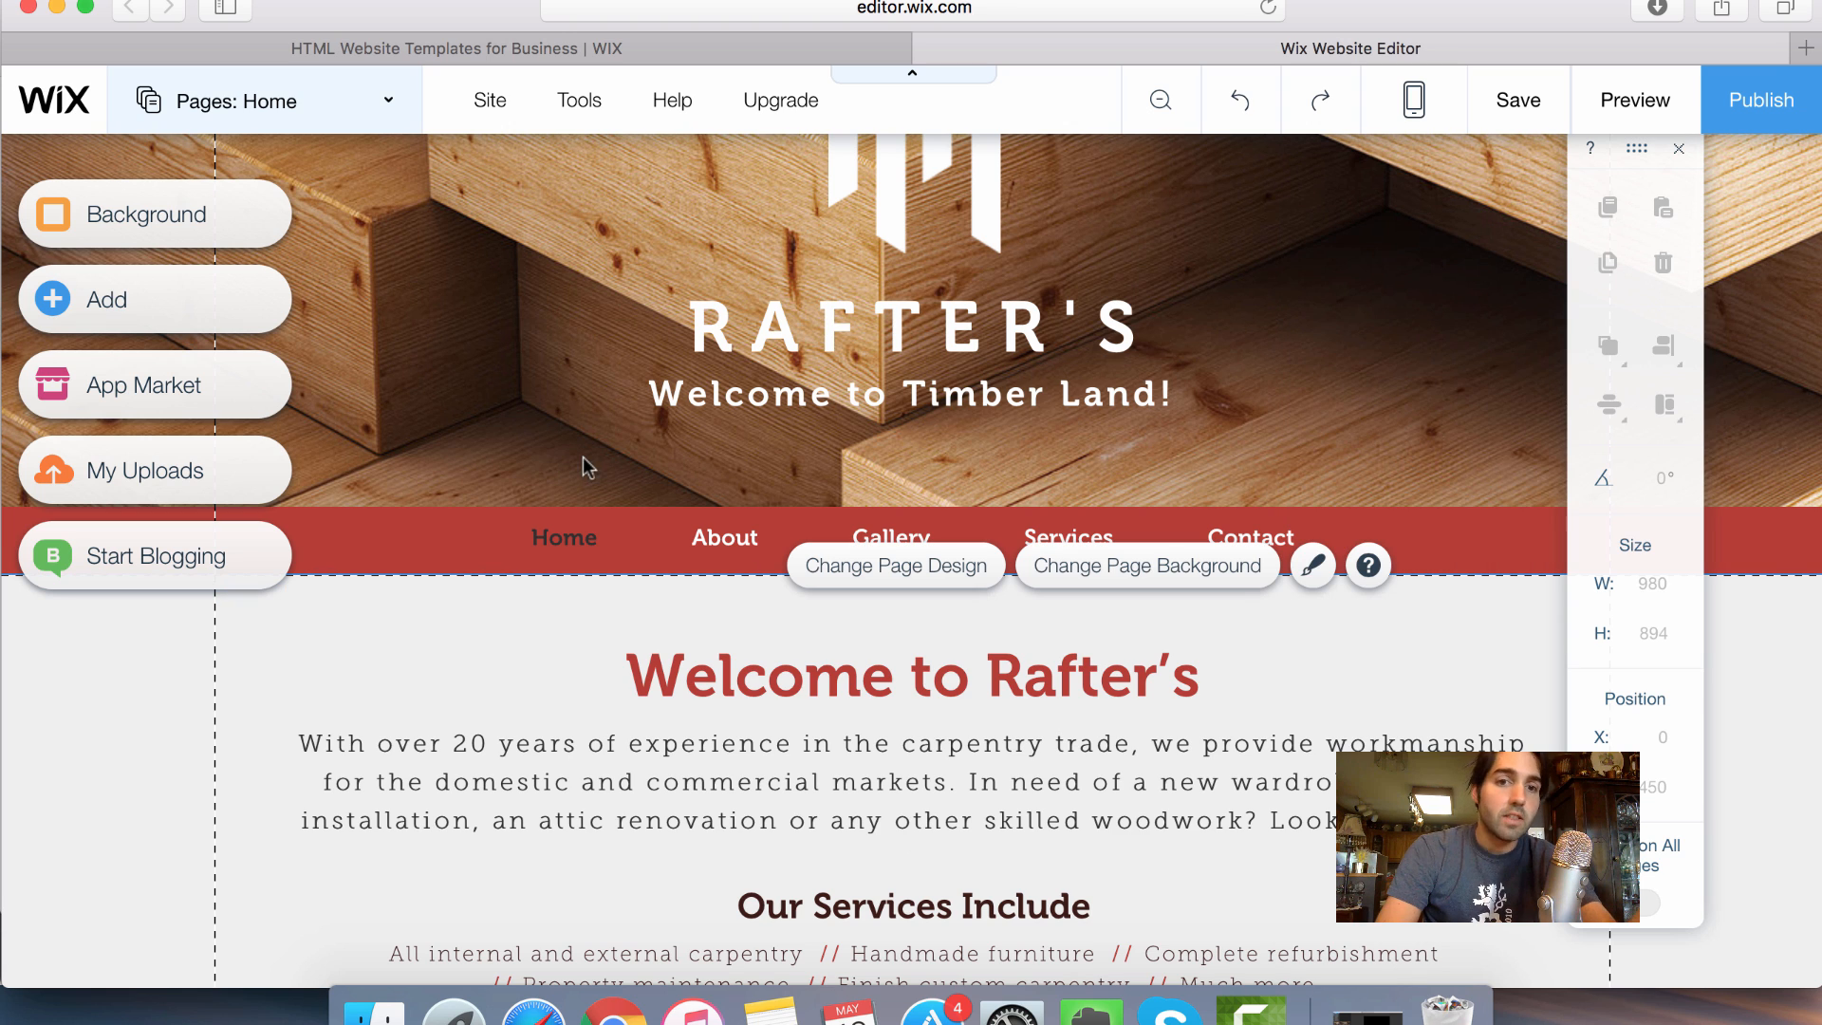
pyautogui.scroll(3, 1000, 653)
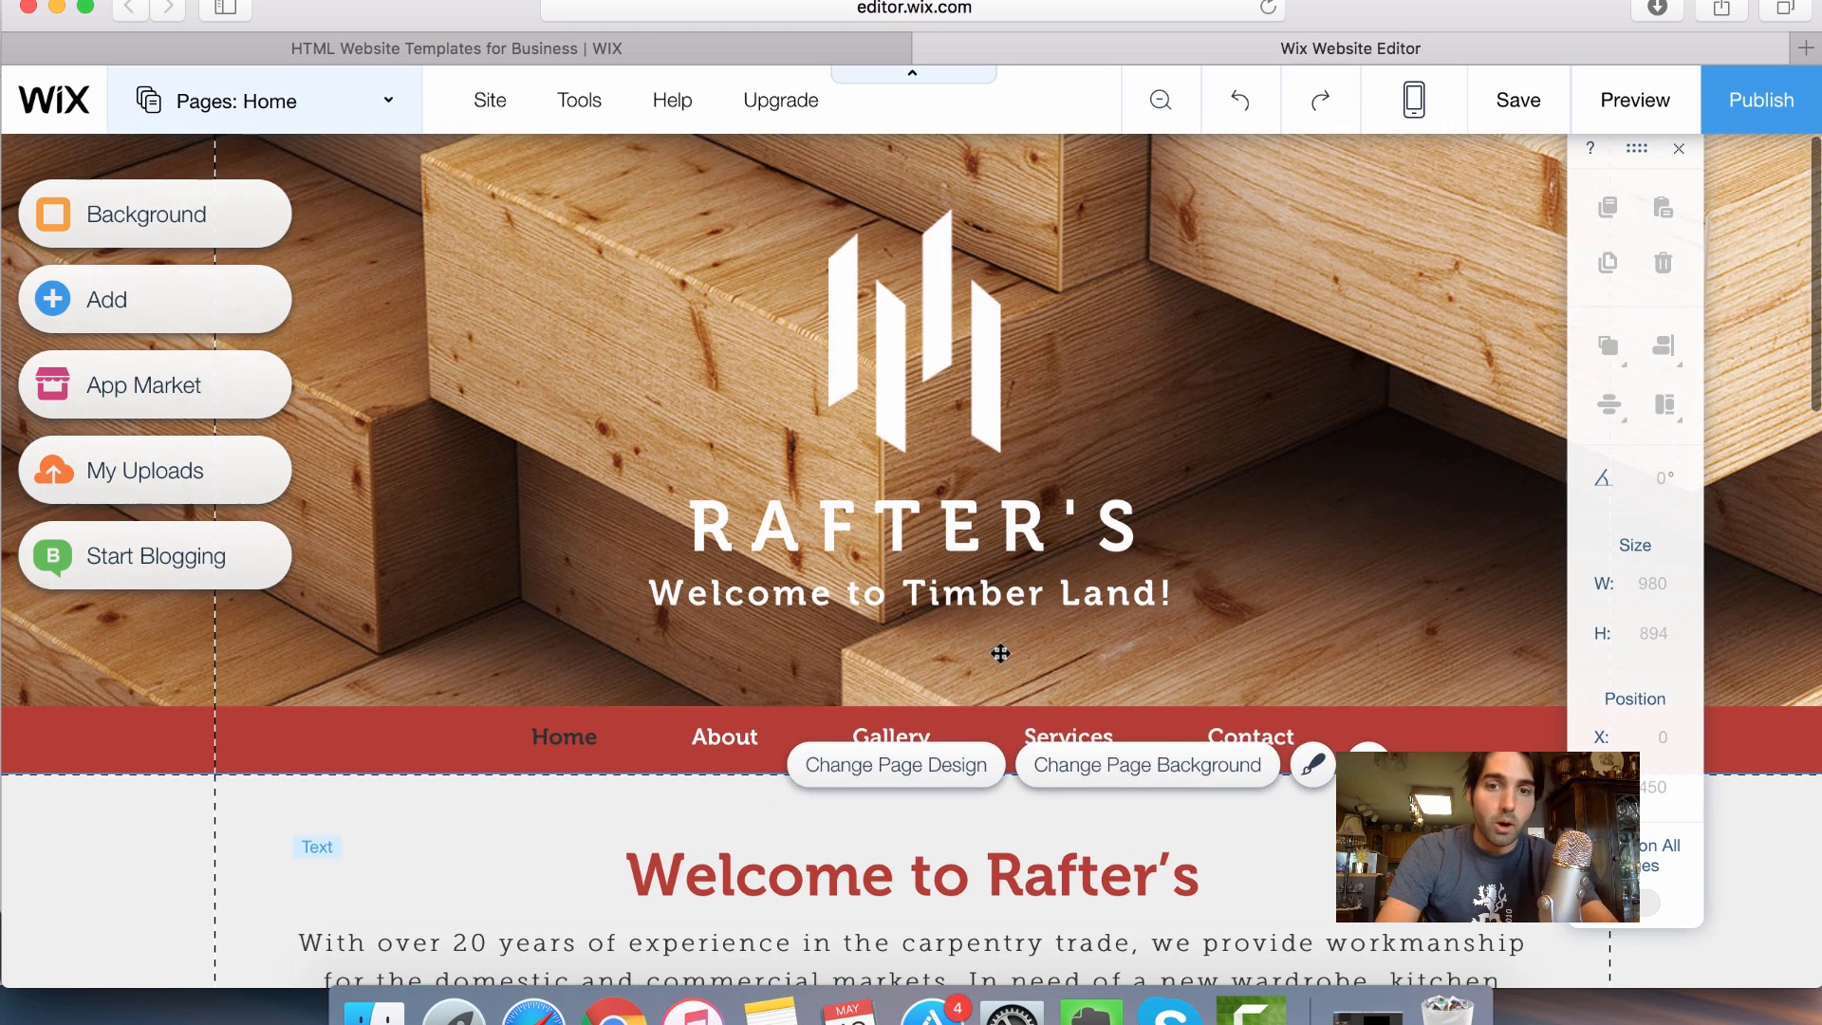
pyautogui.scroll(-4, 1060, 657)
pyautogui.scroll(-5, 1060, 658)
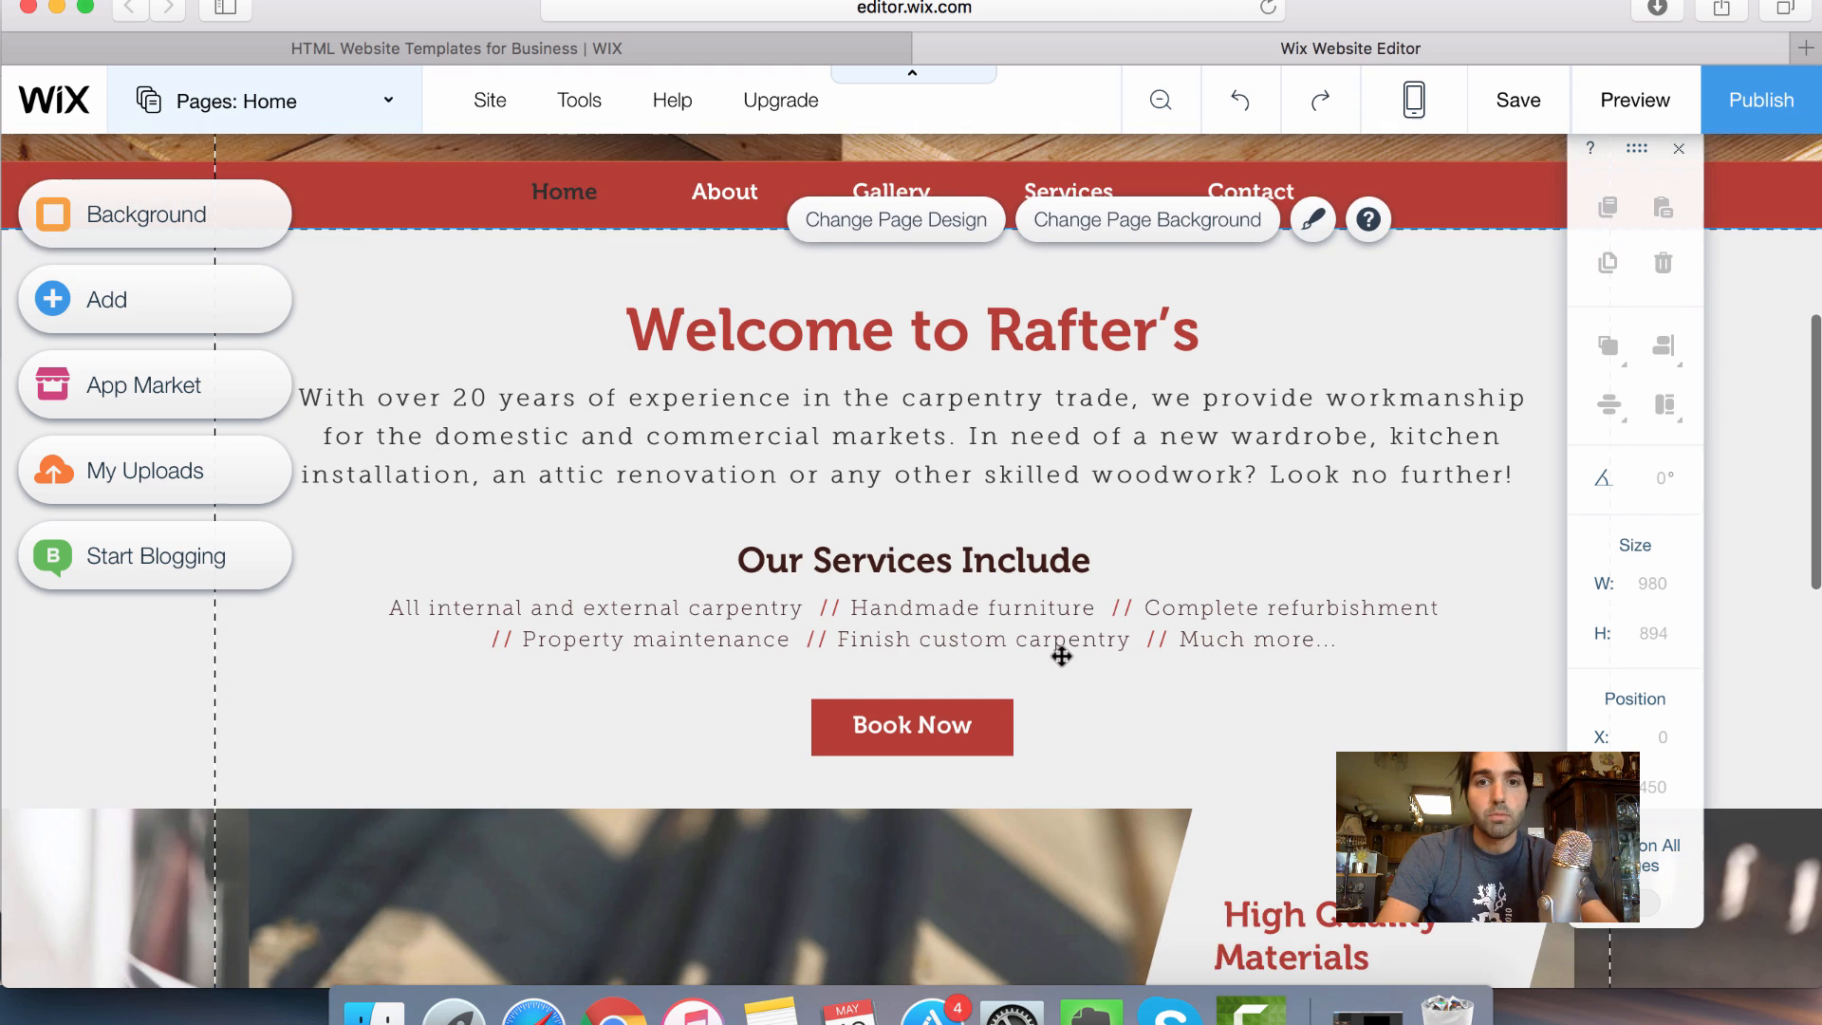
pyautogui.scroll(-2, 1061, 657)
pyautogui.scroll(4, 1054, 652)
pyautogui.click(1013, 509)
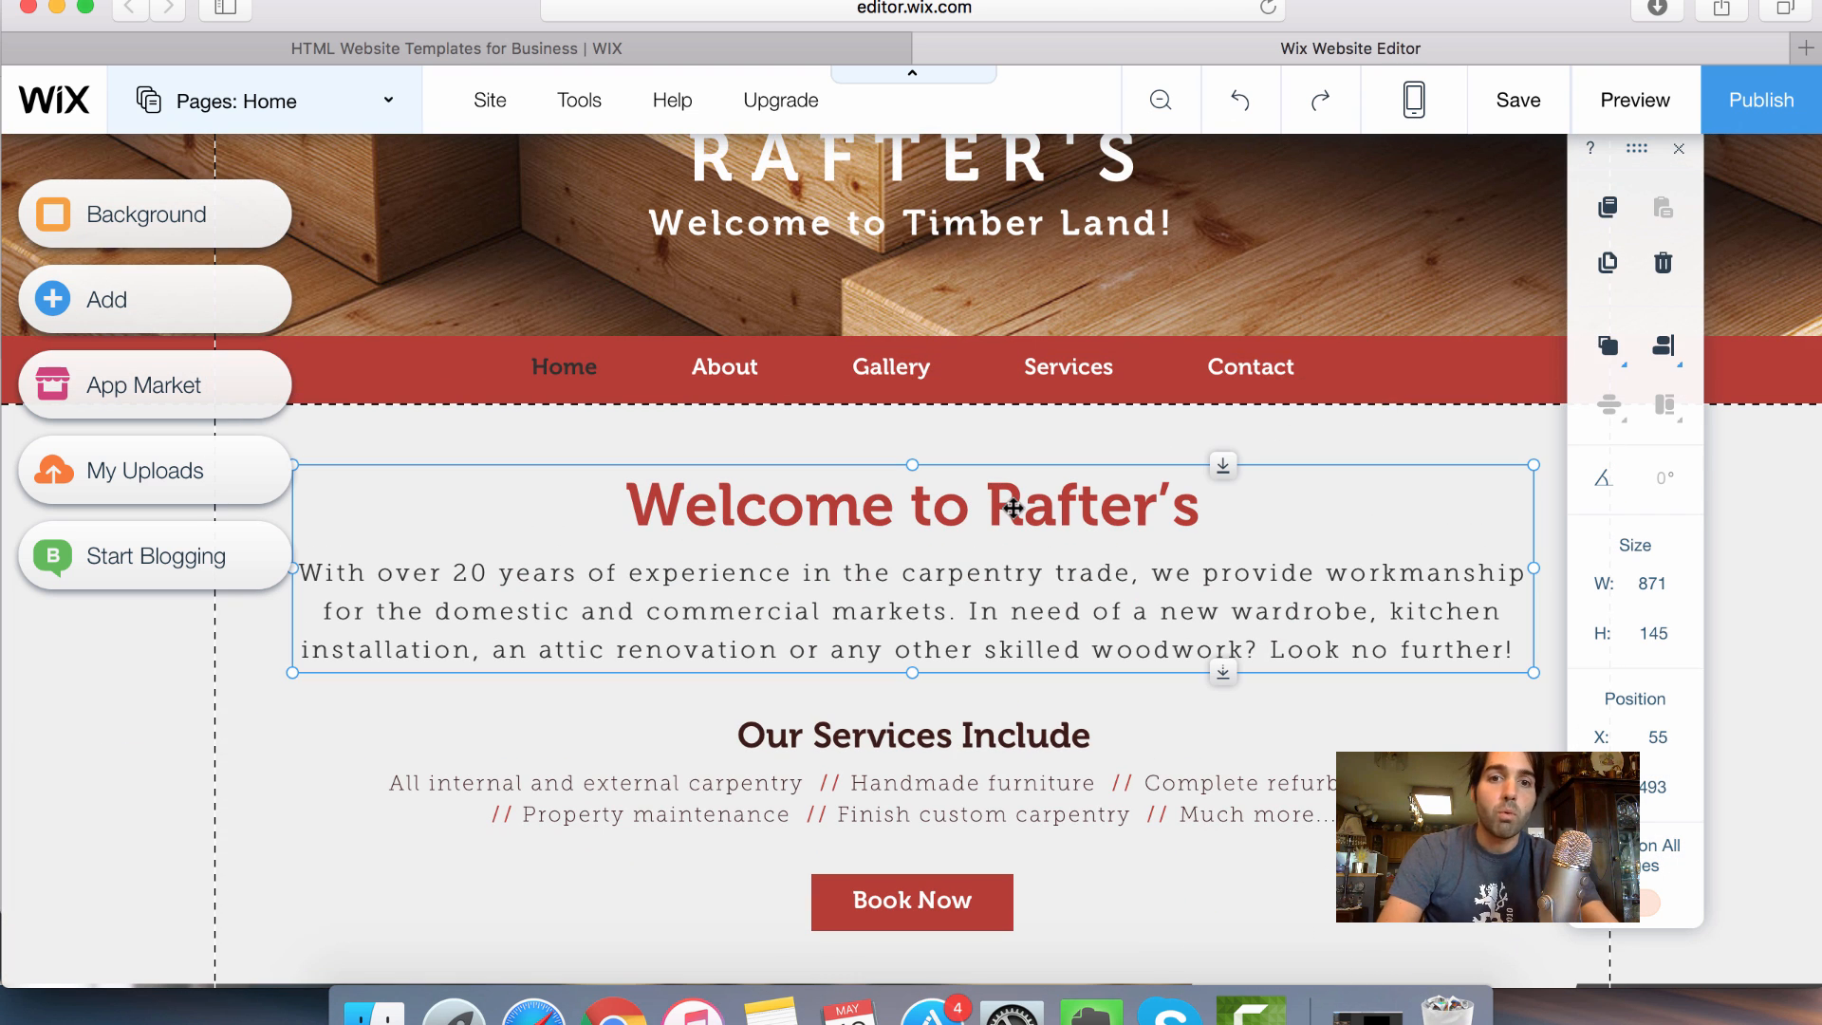
pyautogui.doubleClick(1119, 514)
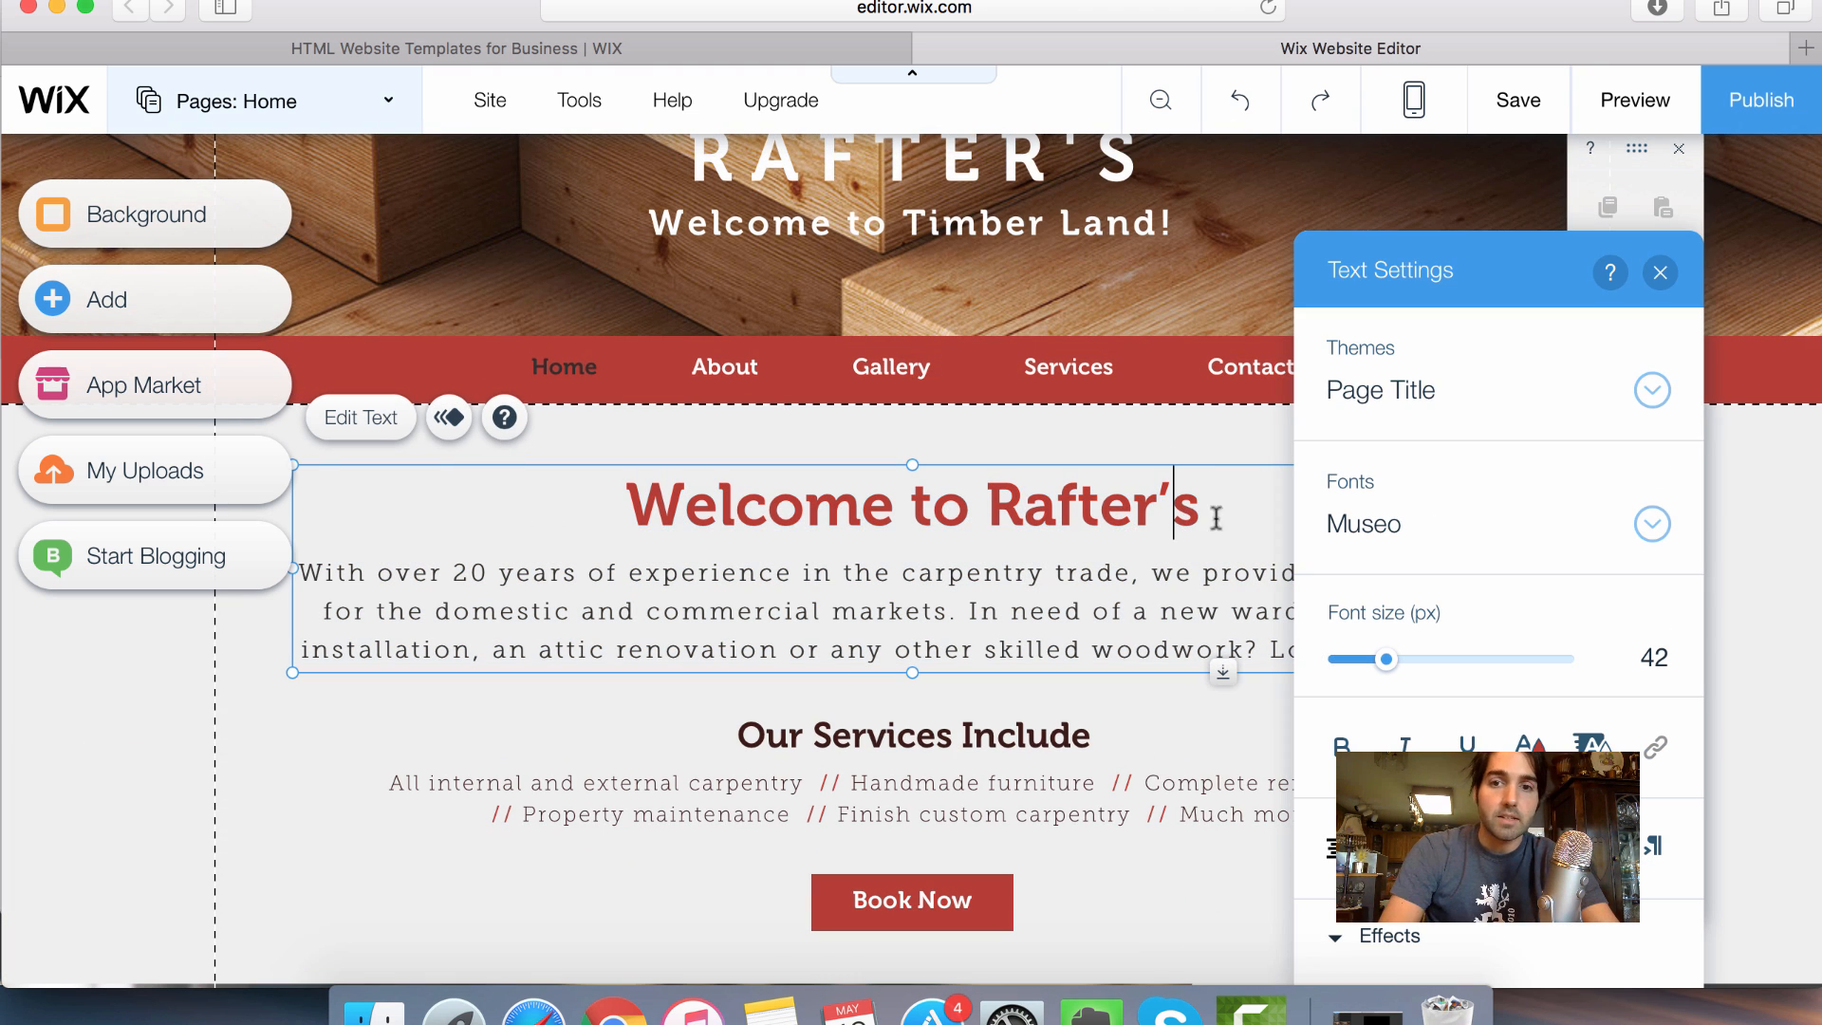
pyautogui.press('BackSpace')
pyautogui.press('BackSpace')
pyautogui.press('BackSpace')
pyautogui.press('BackSpace')
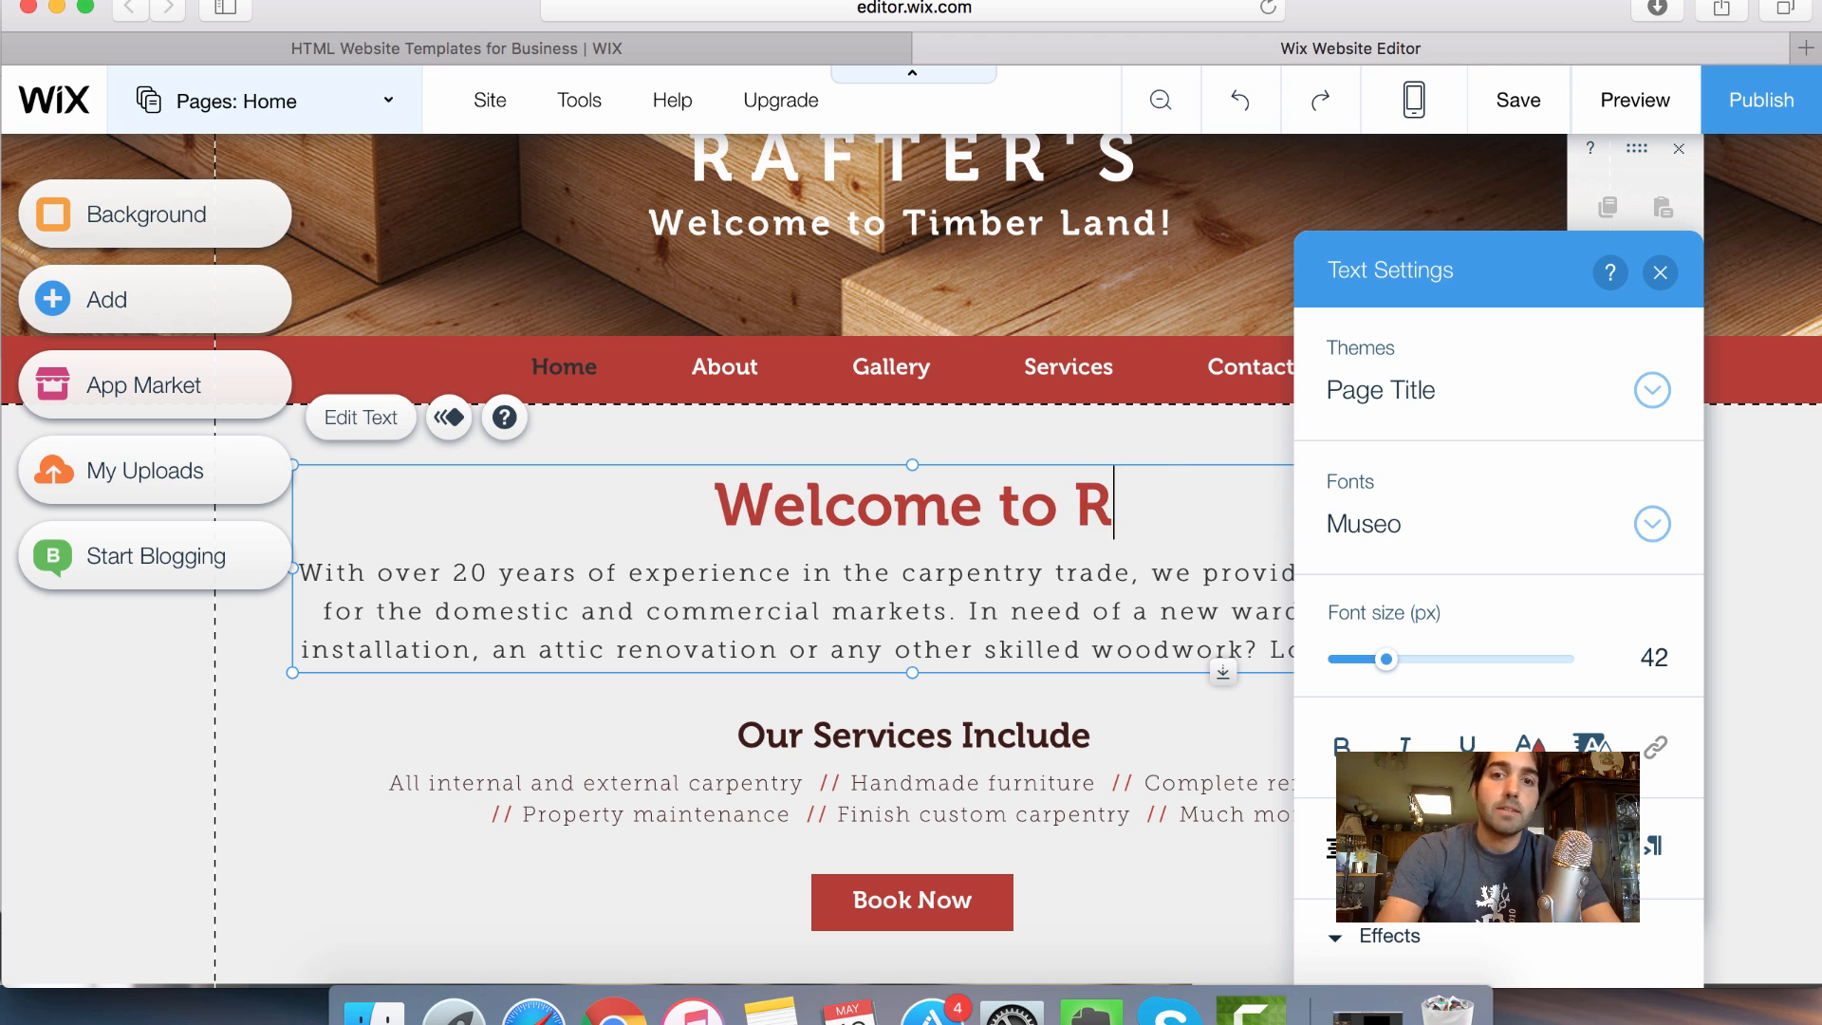
pyautogui.press('Escape')
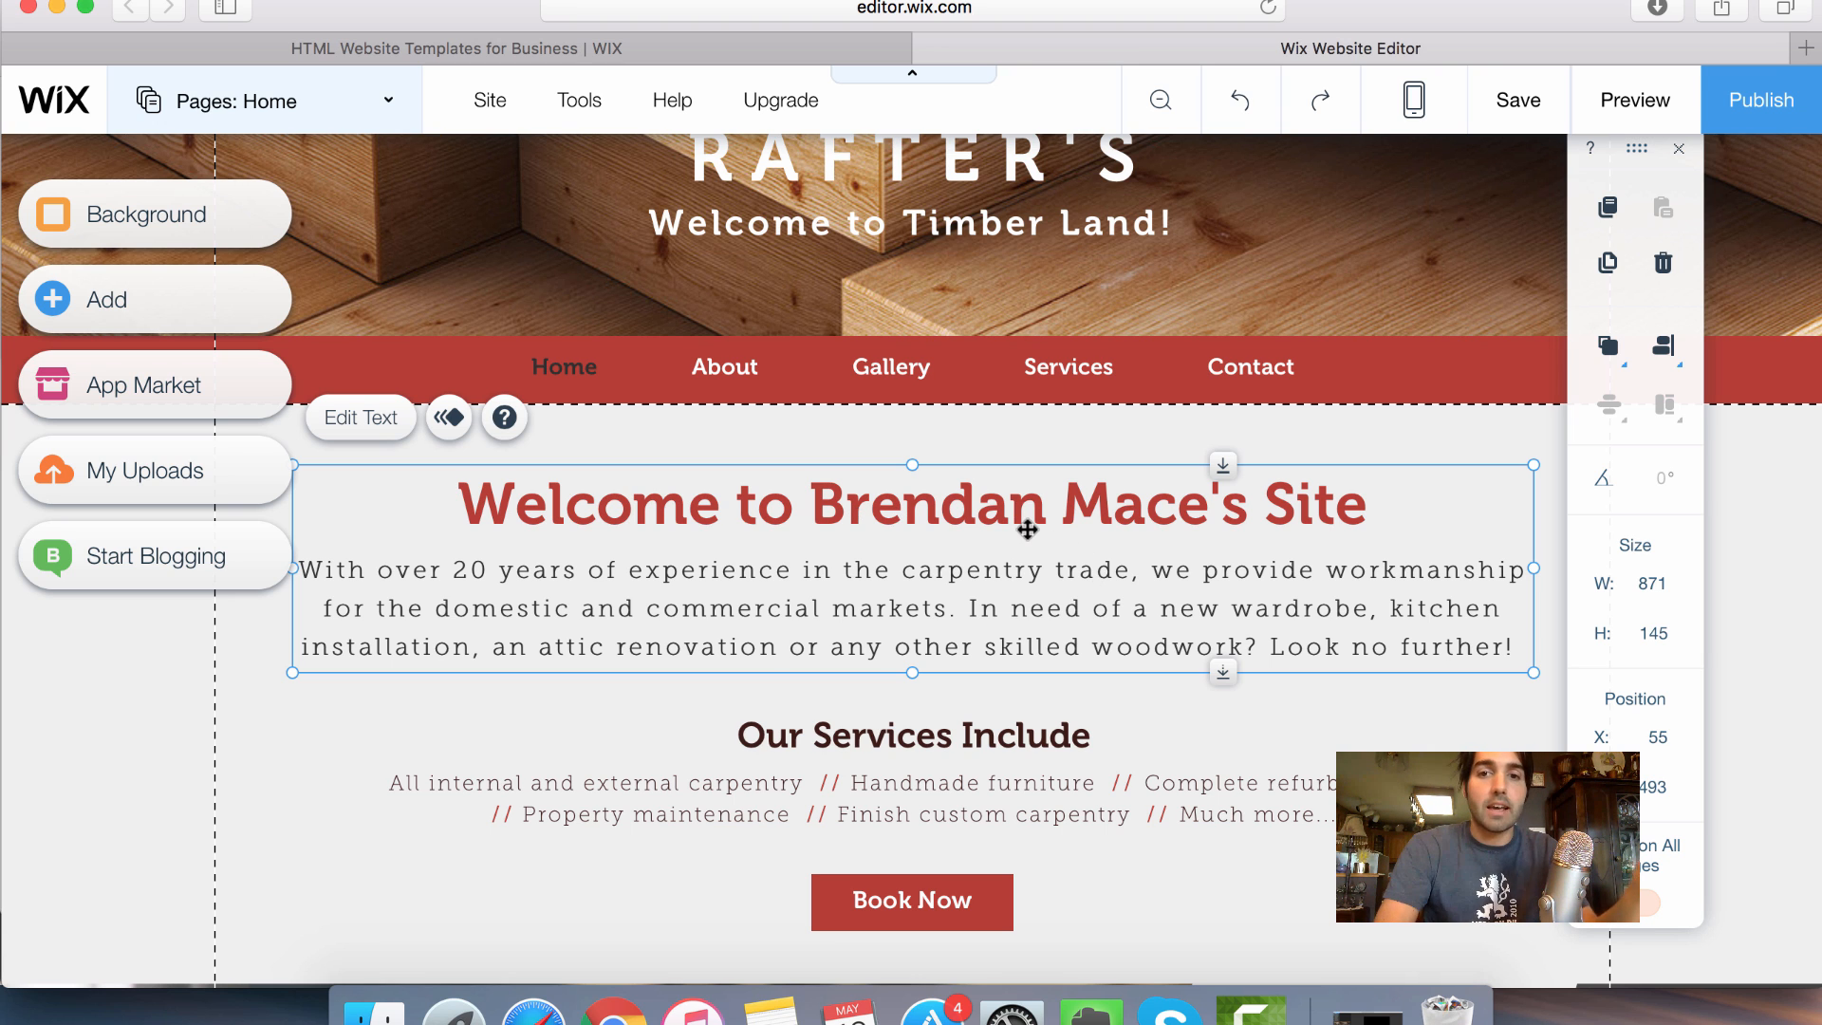
# Select the whole heading and change its font to Play.
pyautogui.doubleClick(1075, 510)
pyautogui.click(1399, 524)
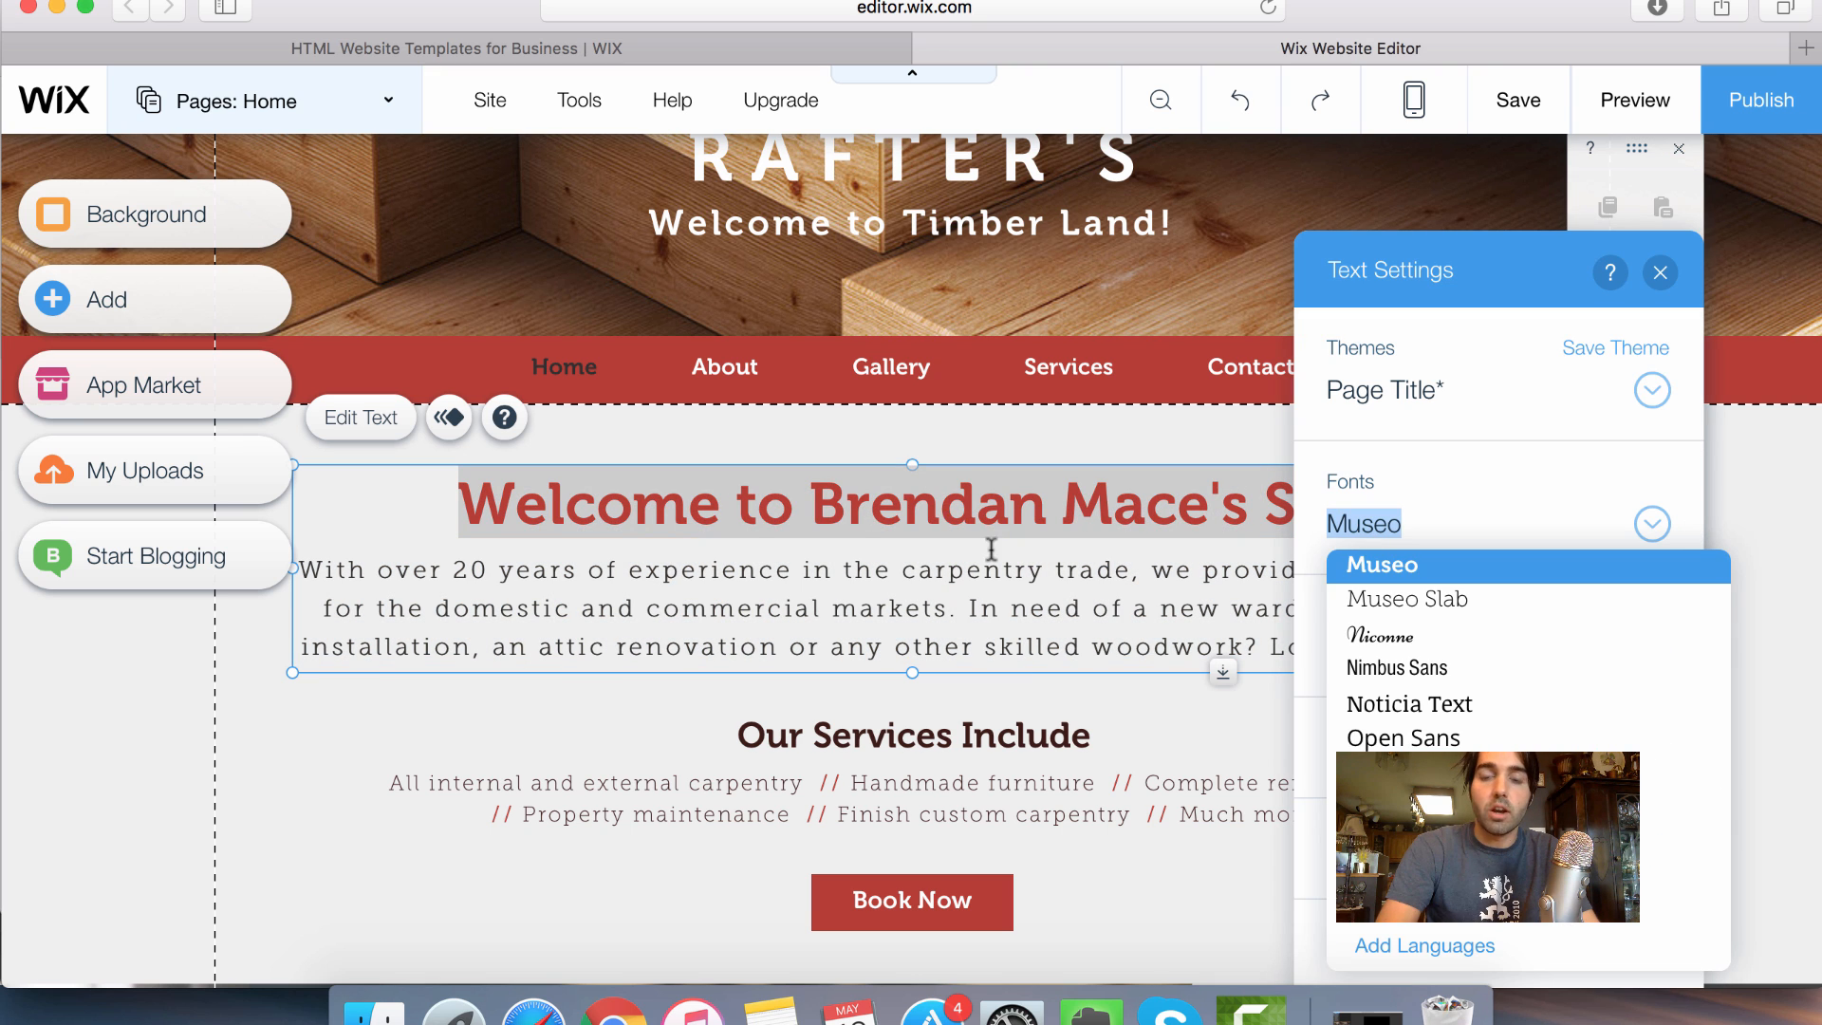
pyautogui.click(756, 526)
pyautogui.tripleClick(872, 501)
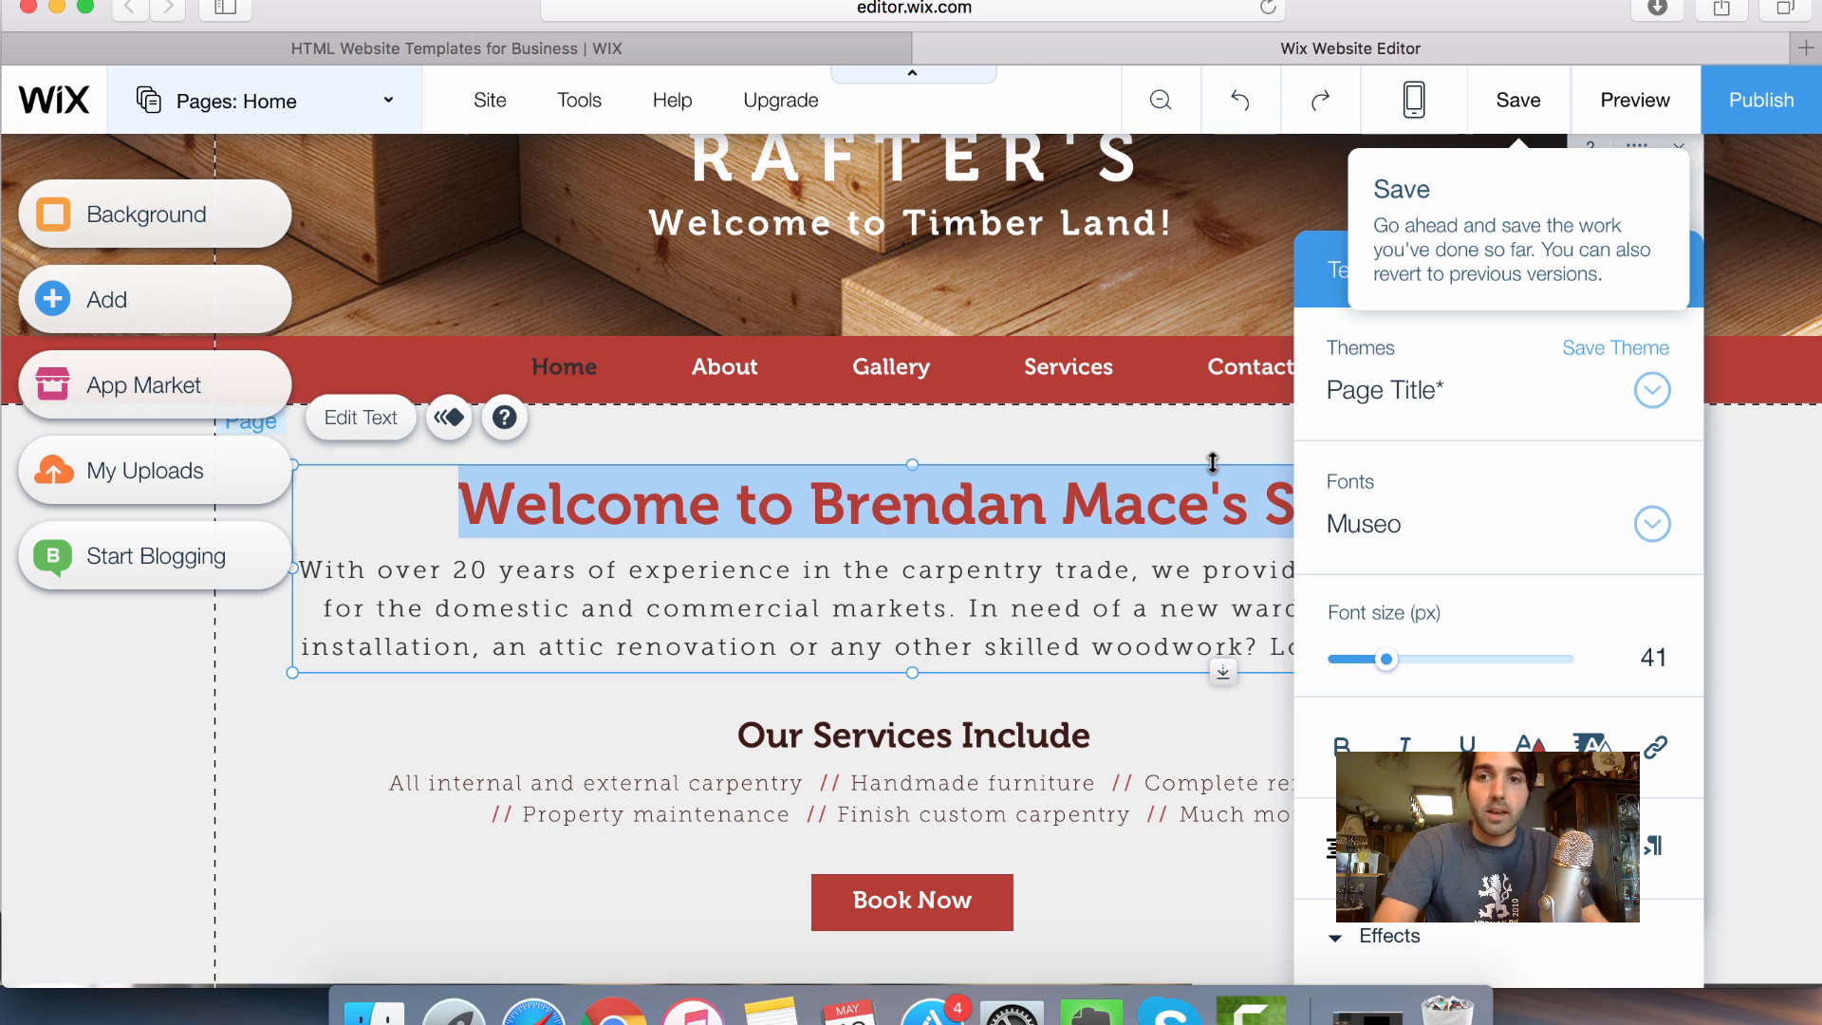
pyautogui.click(1389, 539)
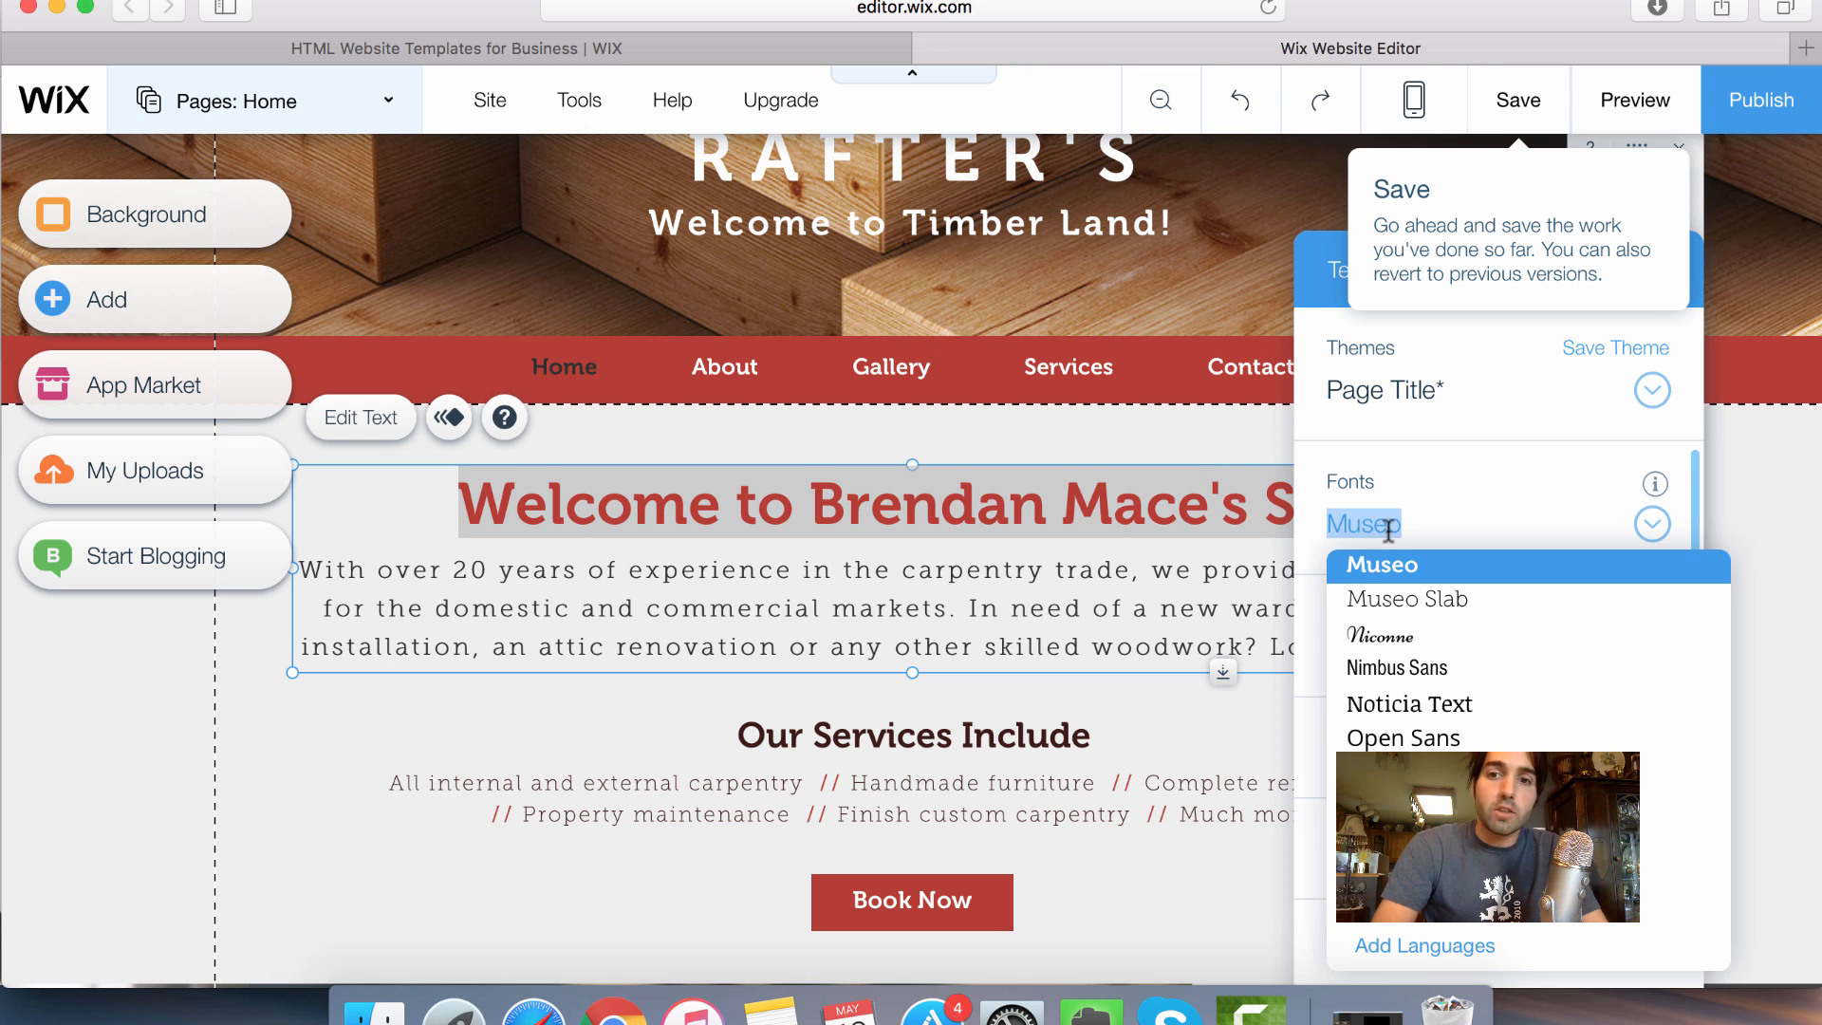
pyautogui.scroll(-3, 1469, 669)
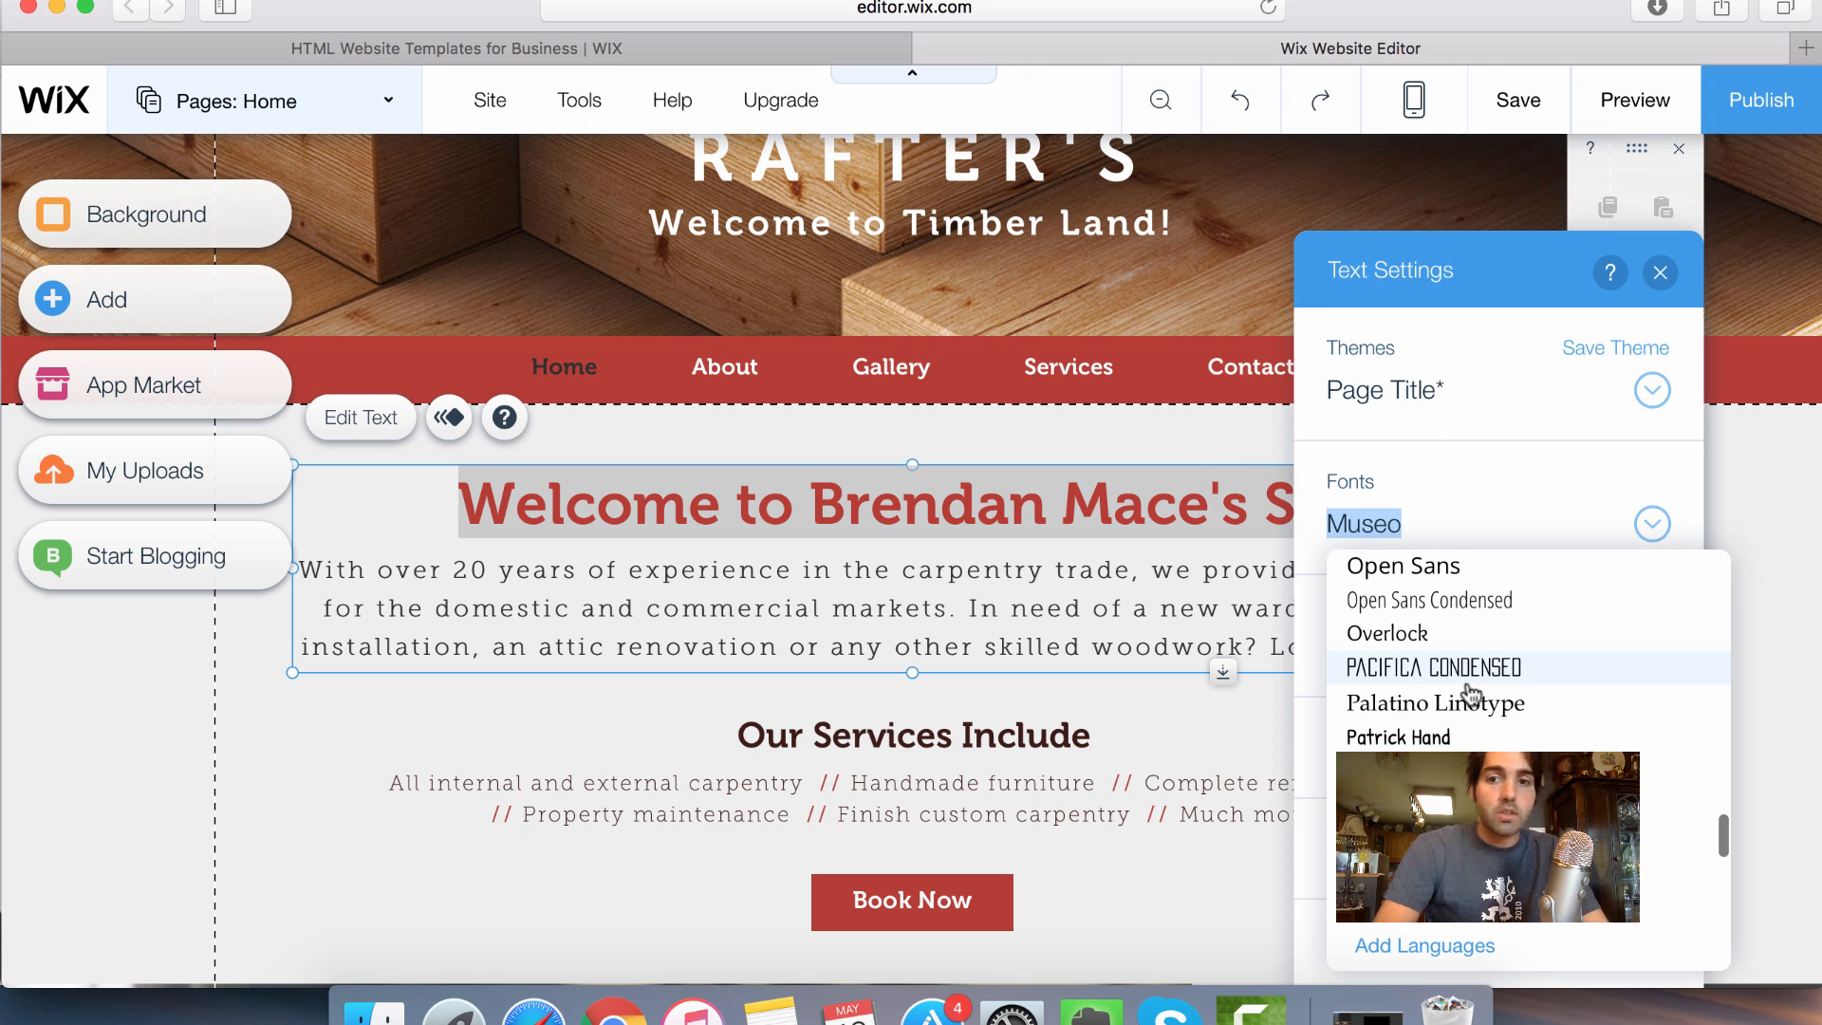
pyautogui.click(1382, 695)
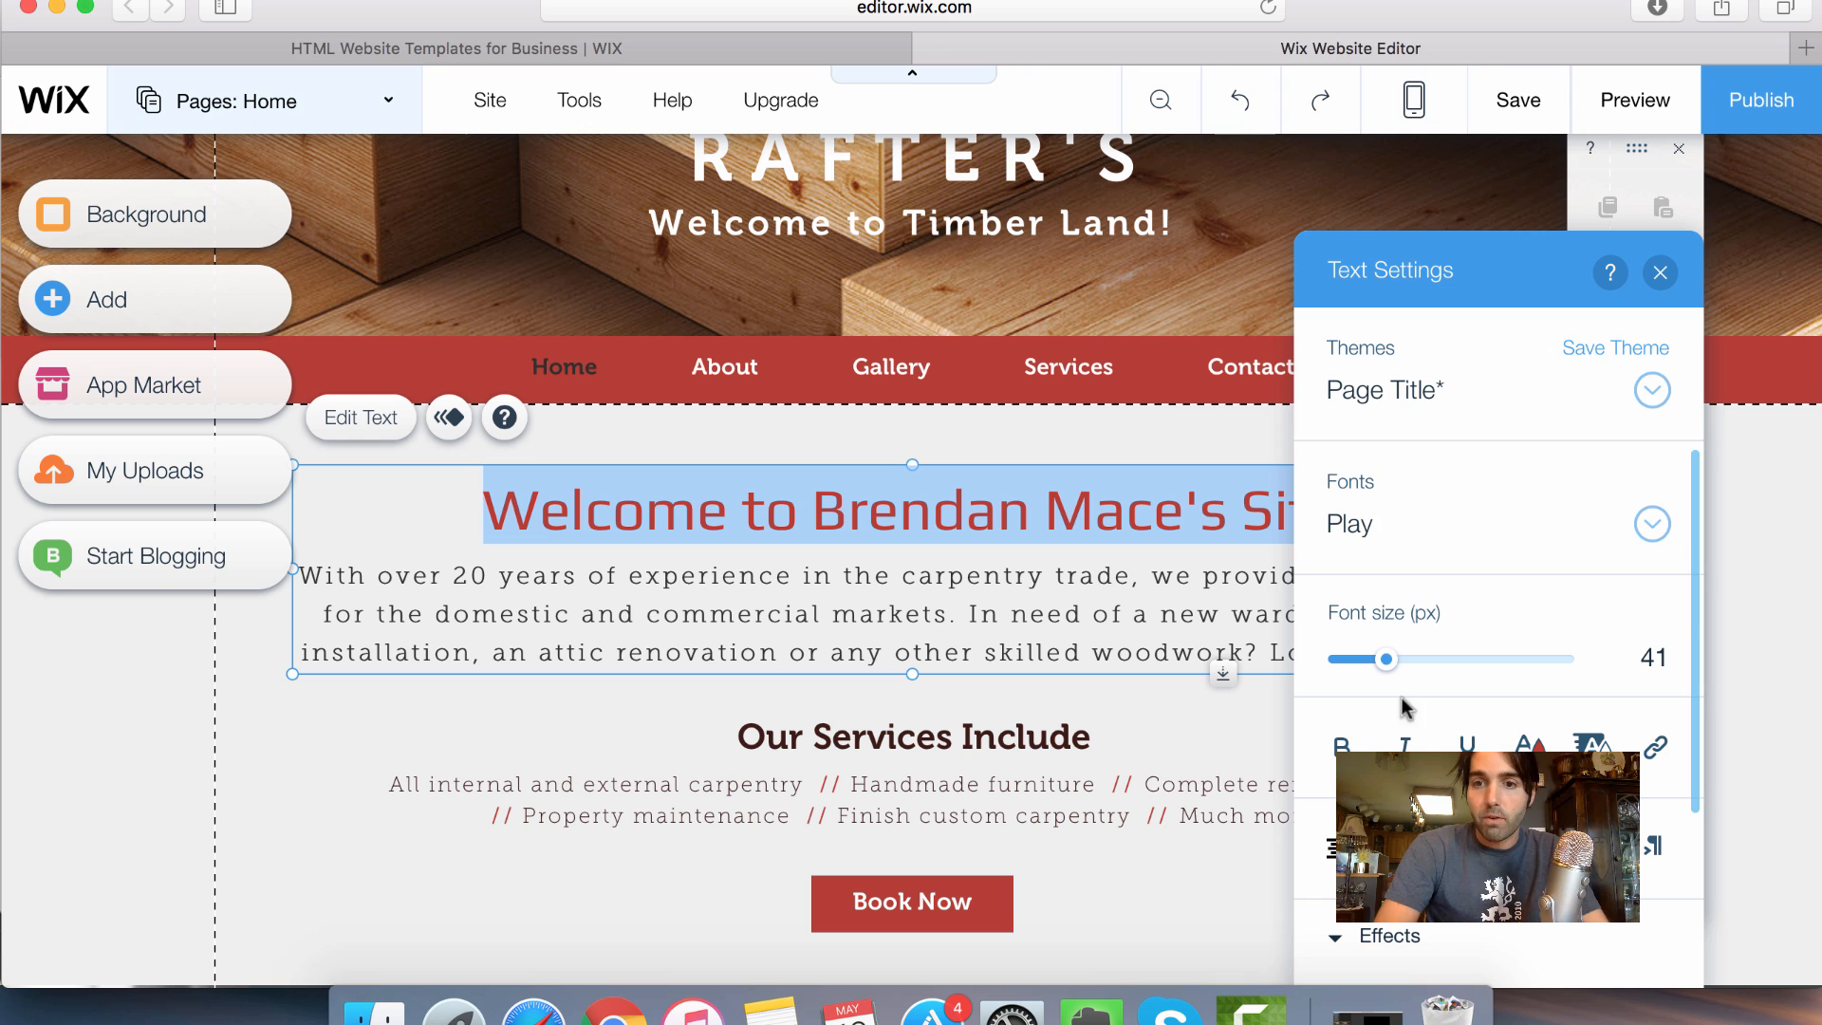
# Set the heading font to Rosewood and enlarge it to about 77 px.
pyautogui.click(1355, 535)
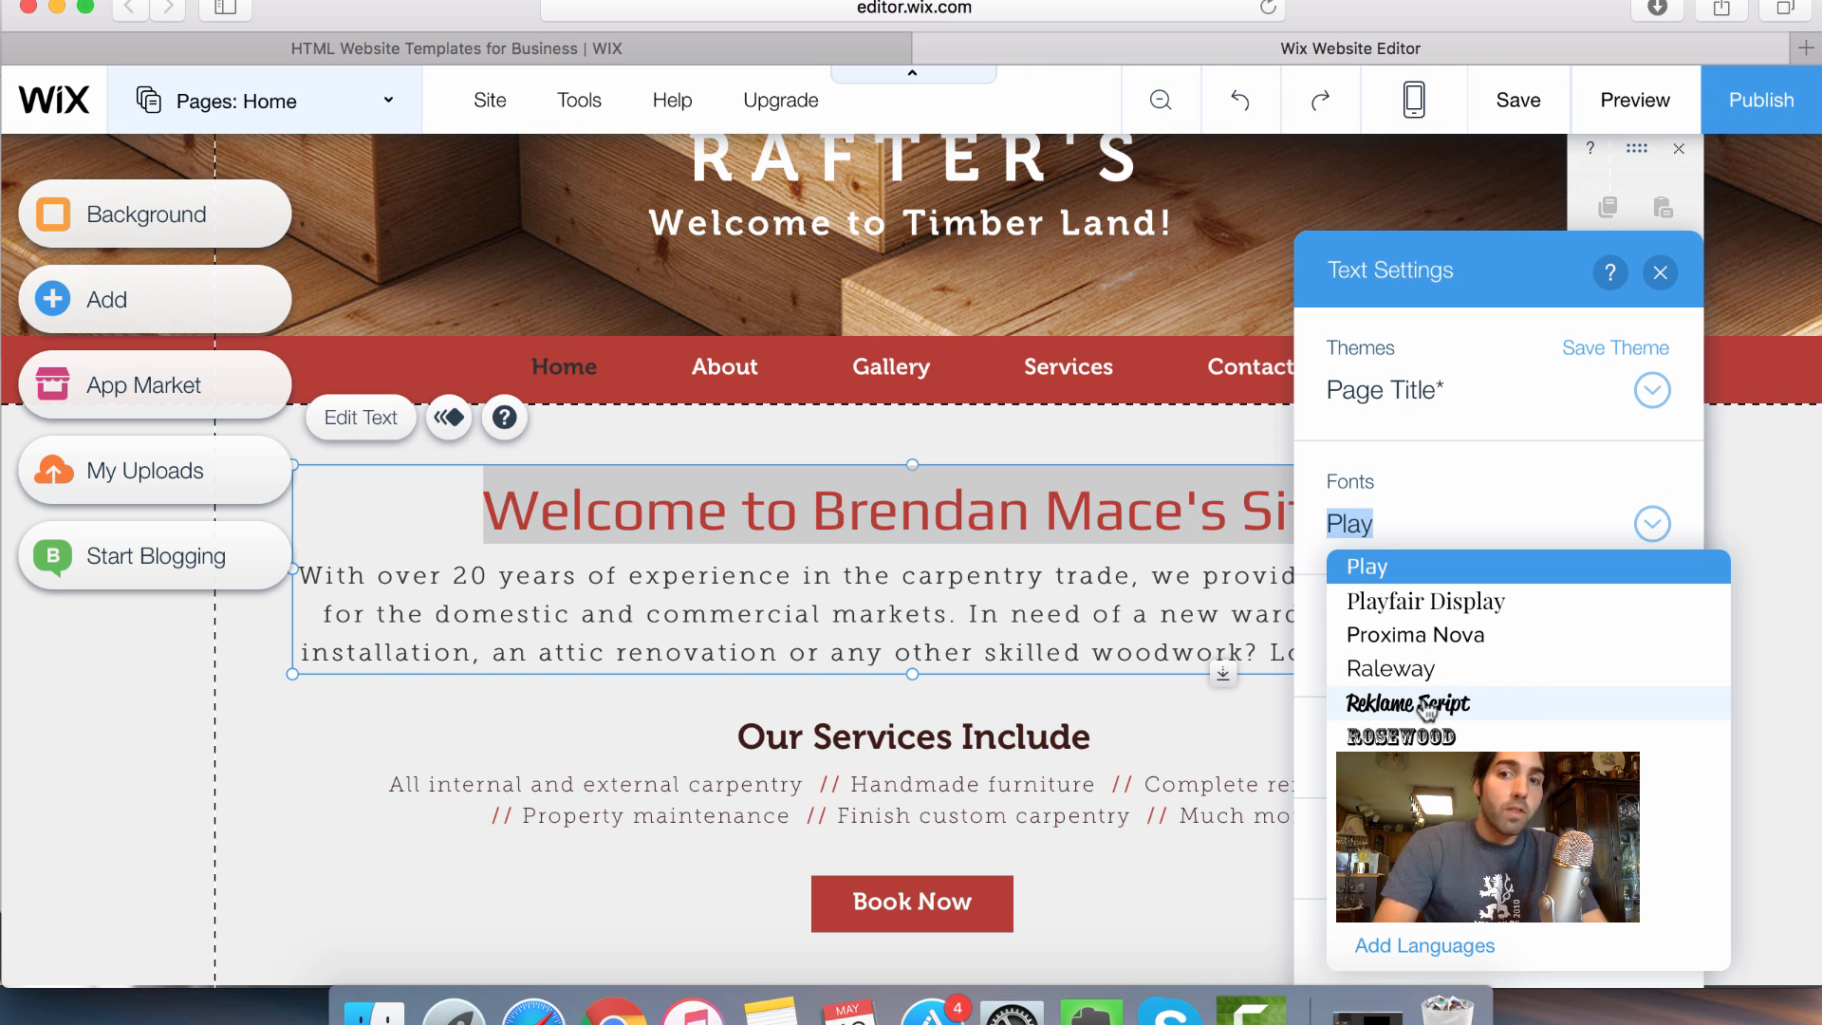
pyautogui.click(1402, 737)
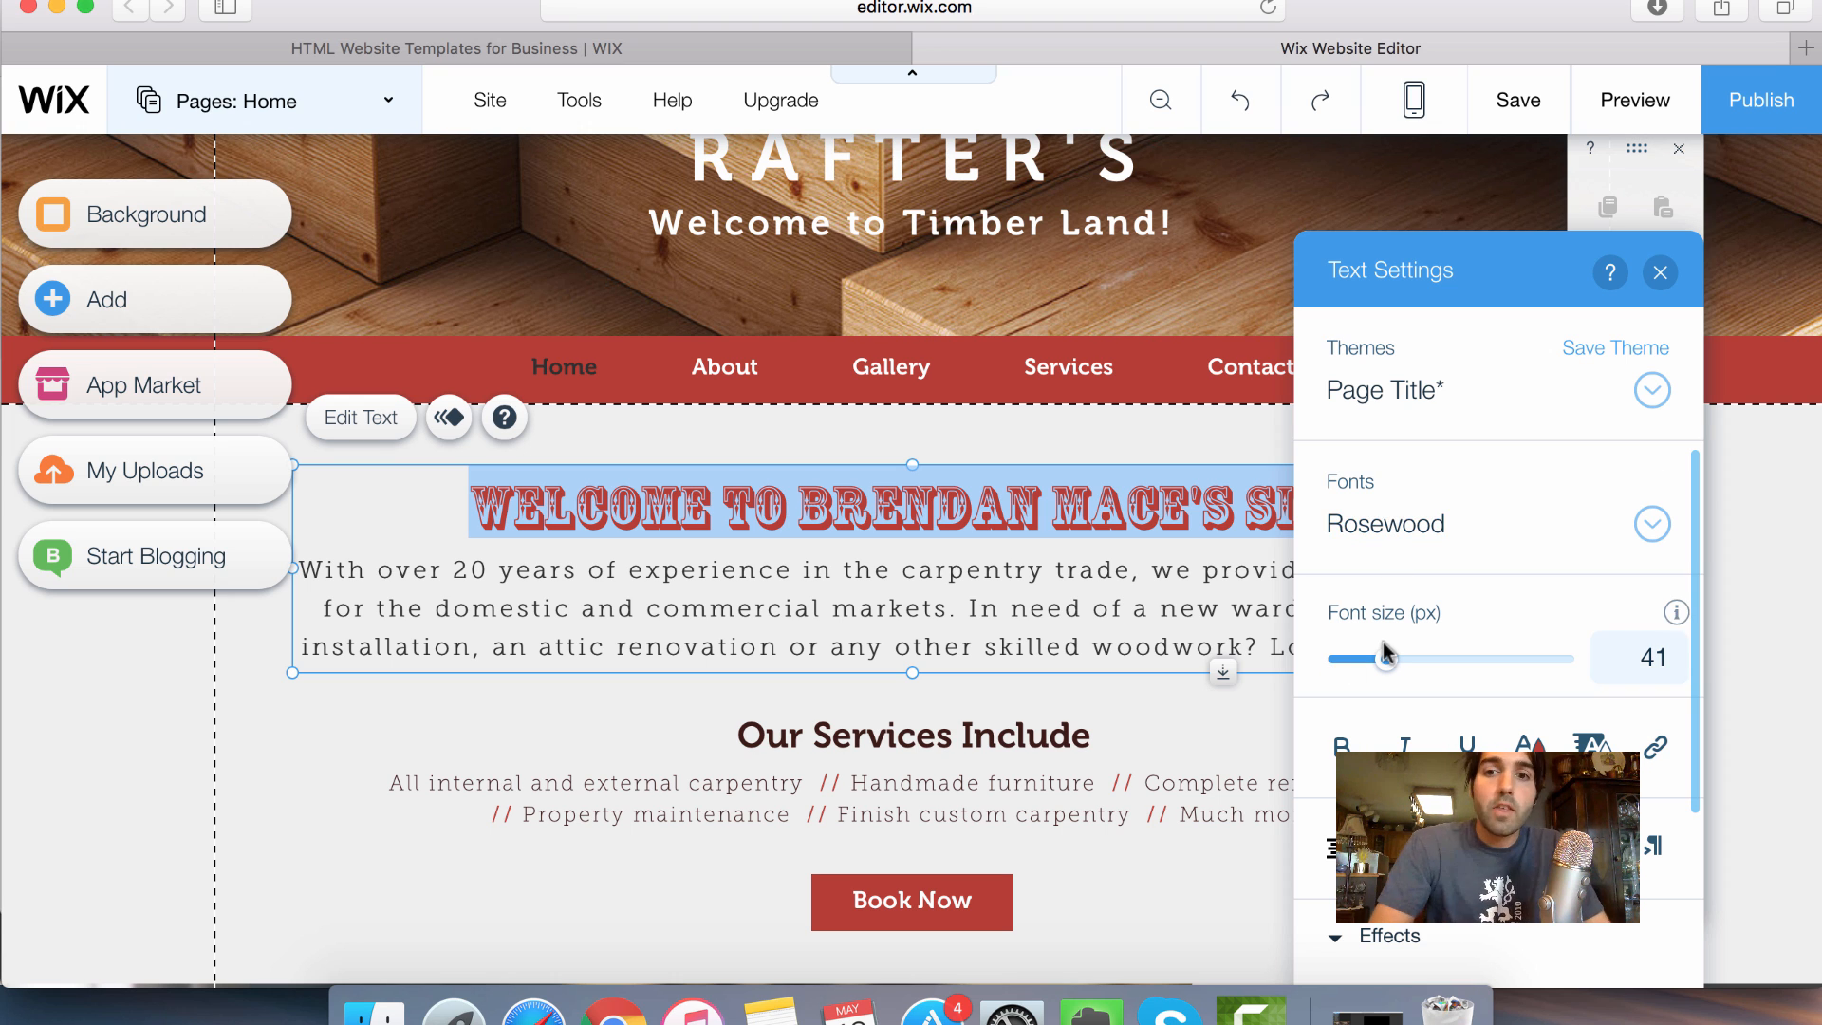
pyautogui.moveTo(1389, 659)
pyautogui.mouseDown()
pyautogui.moveTo(1455, 664)
pyautogui.moveTo(1438, 664)
pyautogui.mouseUp()
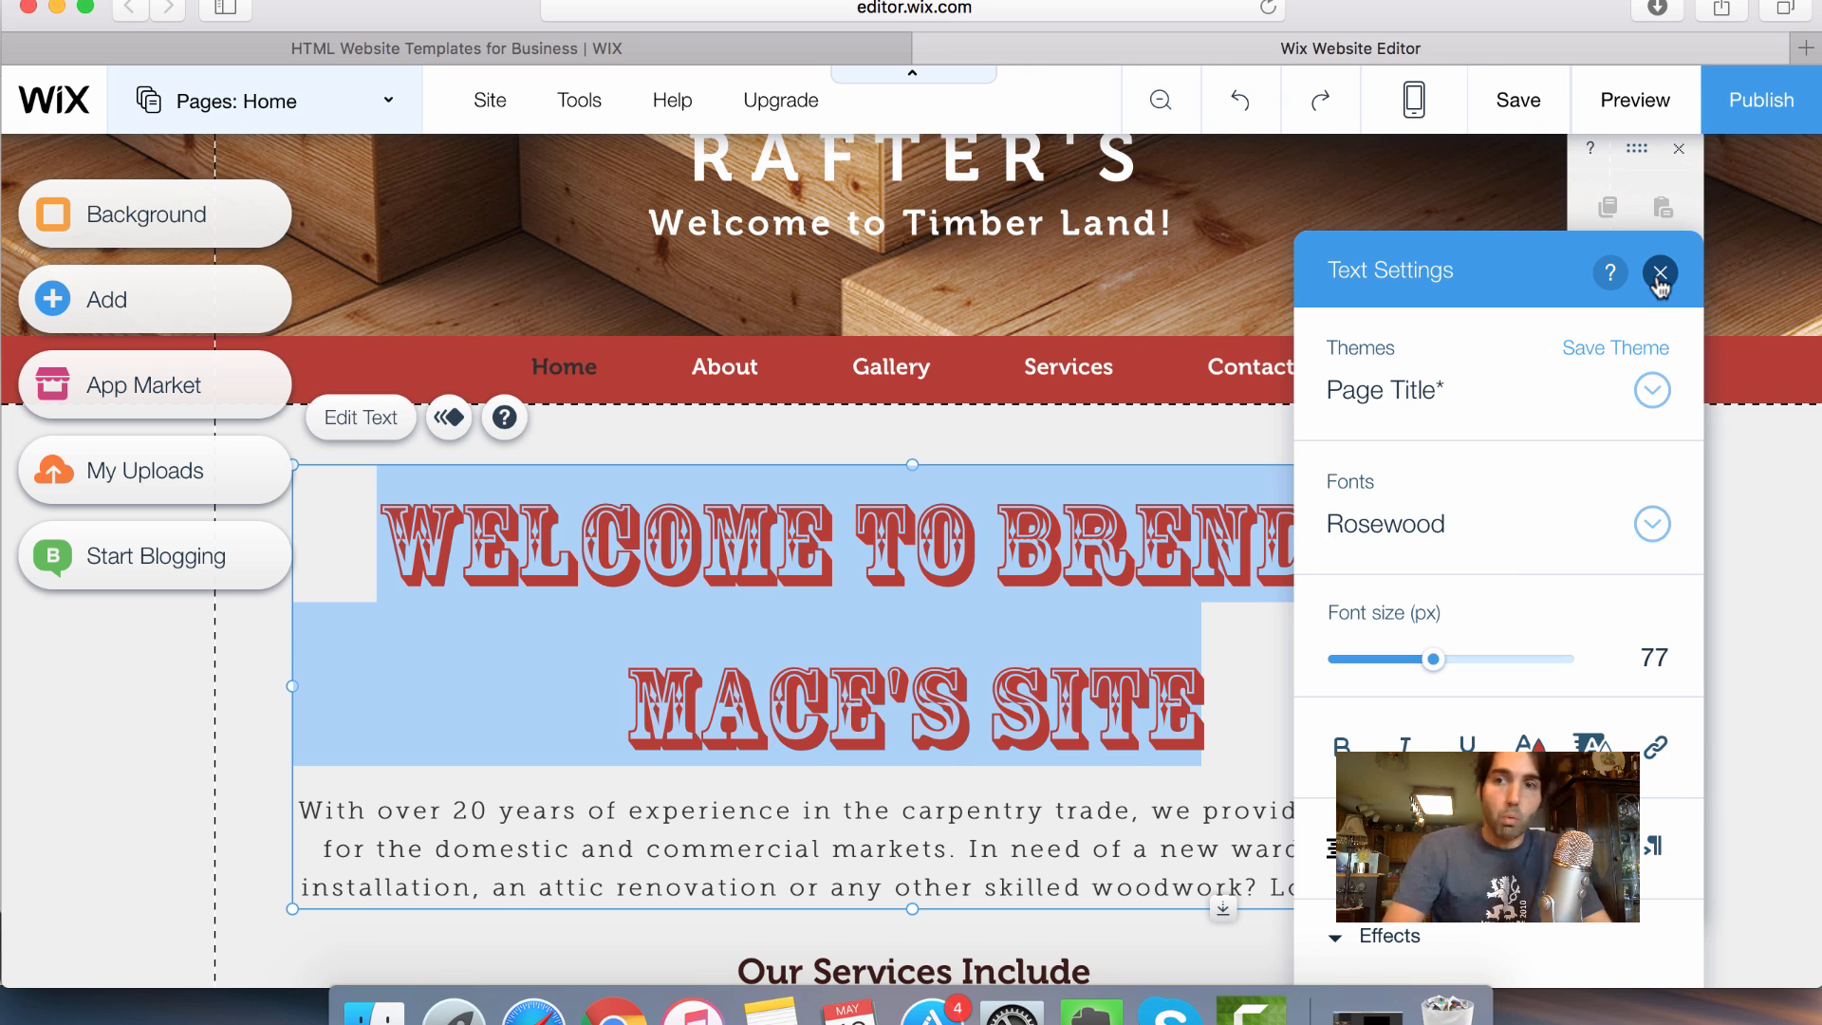
# Replace the paragraph under the heading with 'This is going to be awesome'.
pyautogui.click(454, 781)
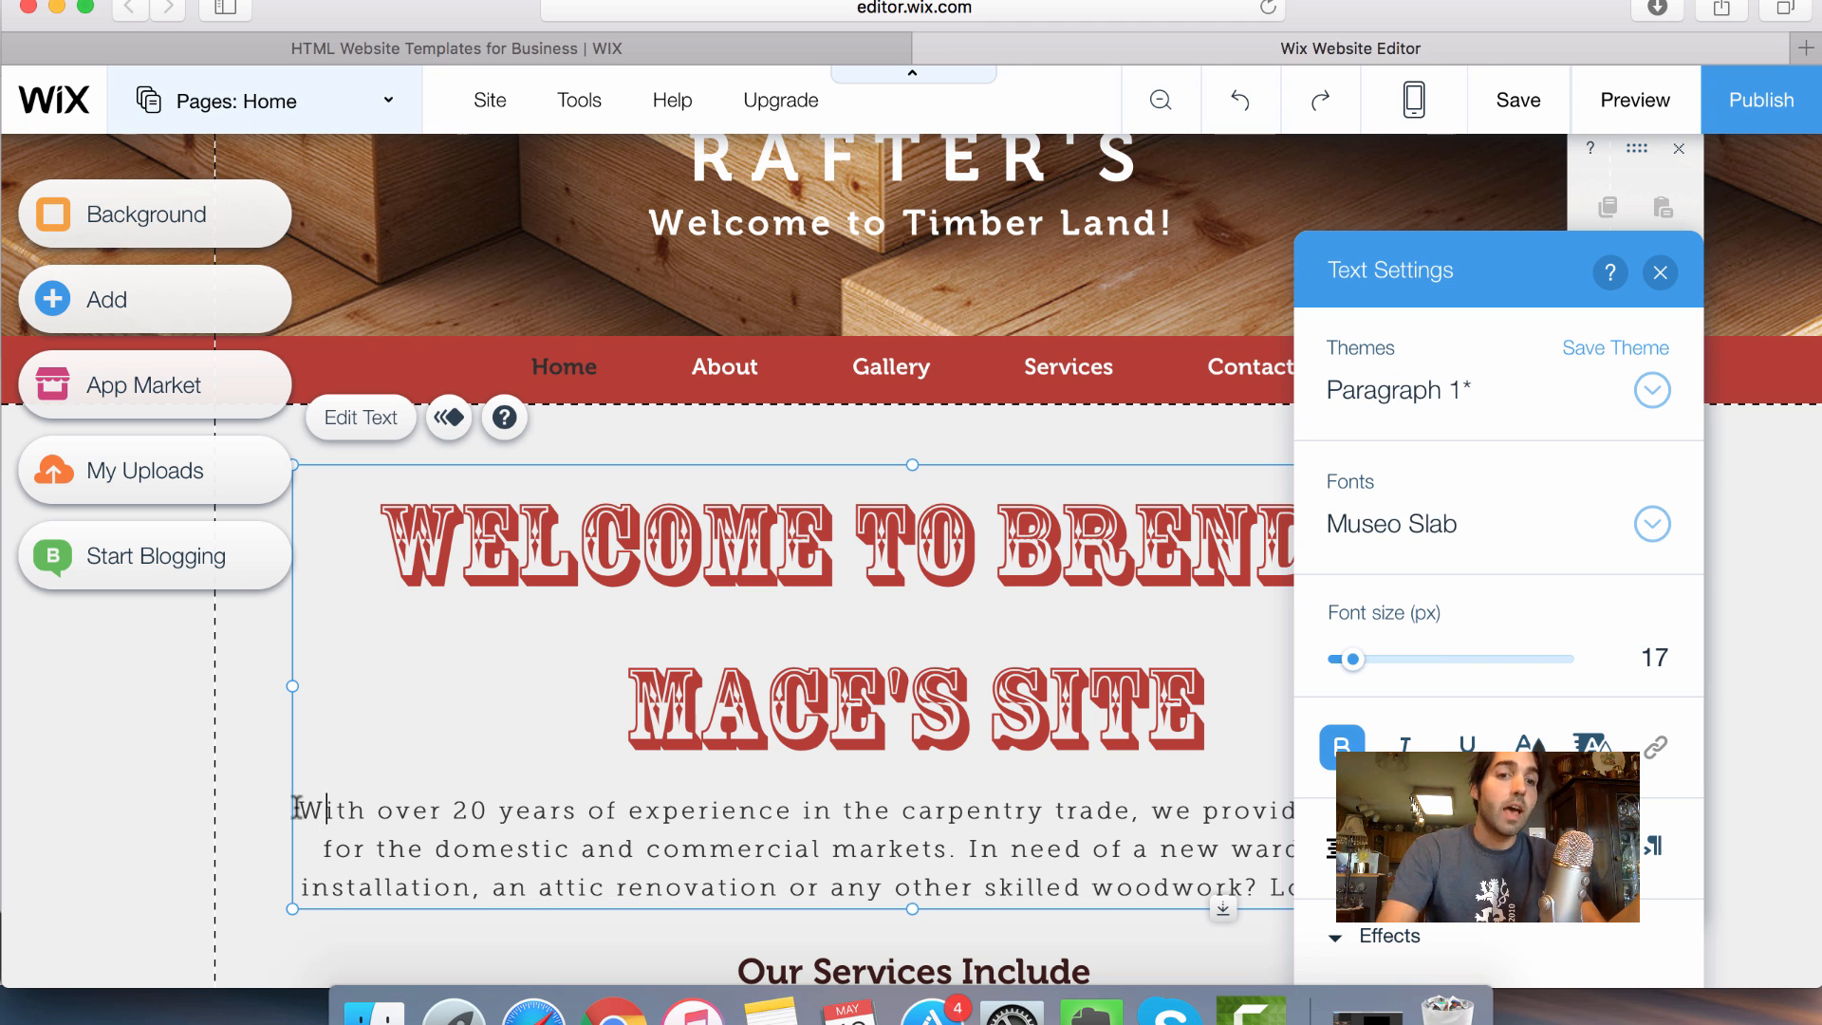
pyautogui.moveTo(299, 810); pyautogui.dragTo(1105, 900)
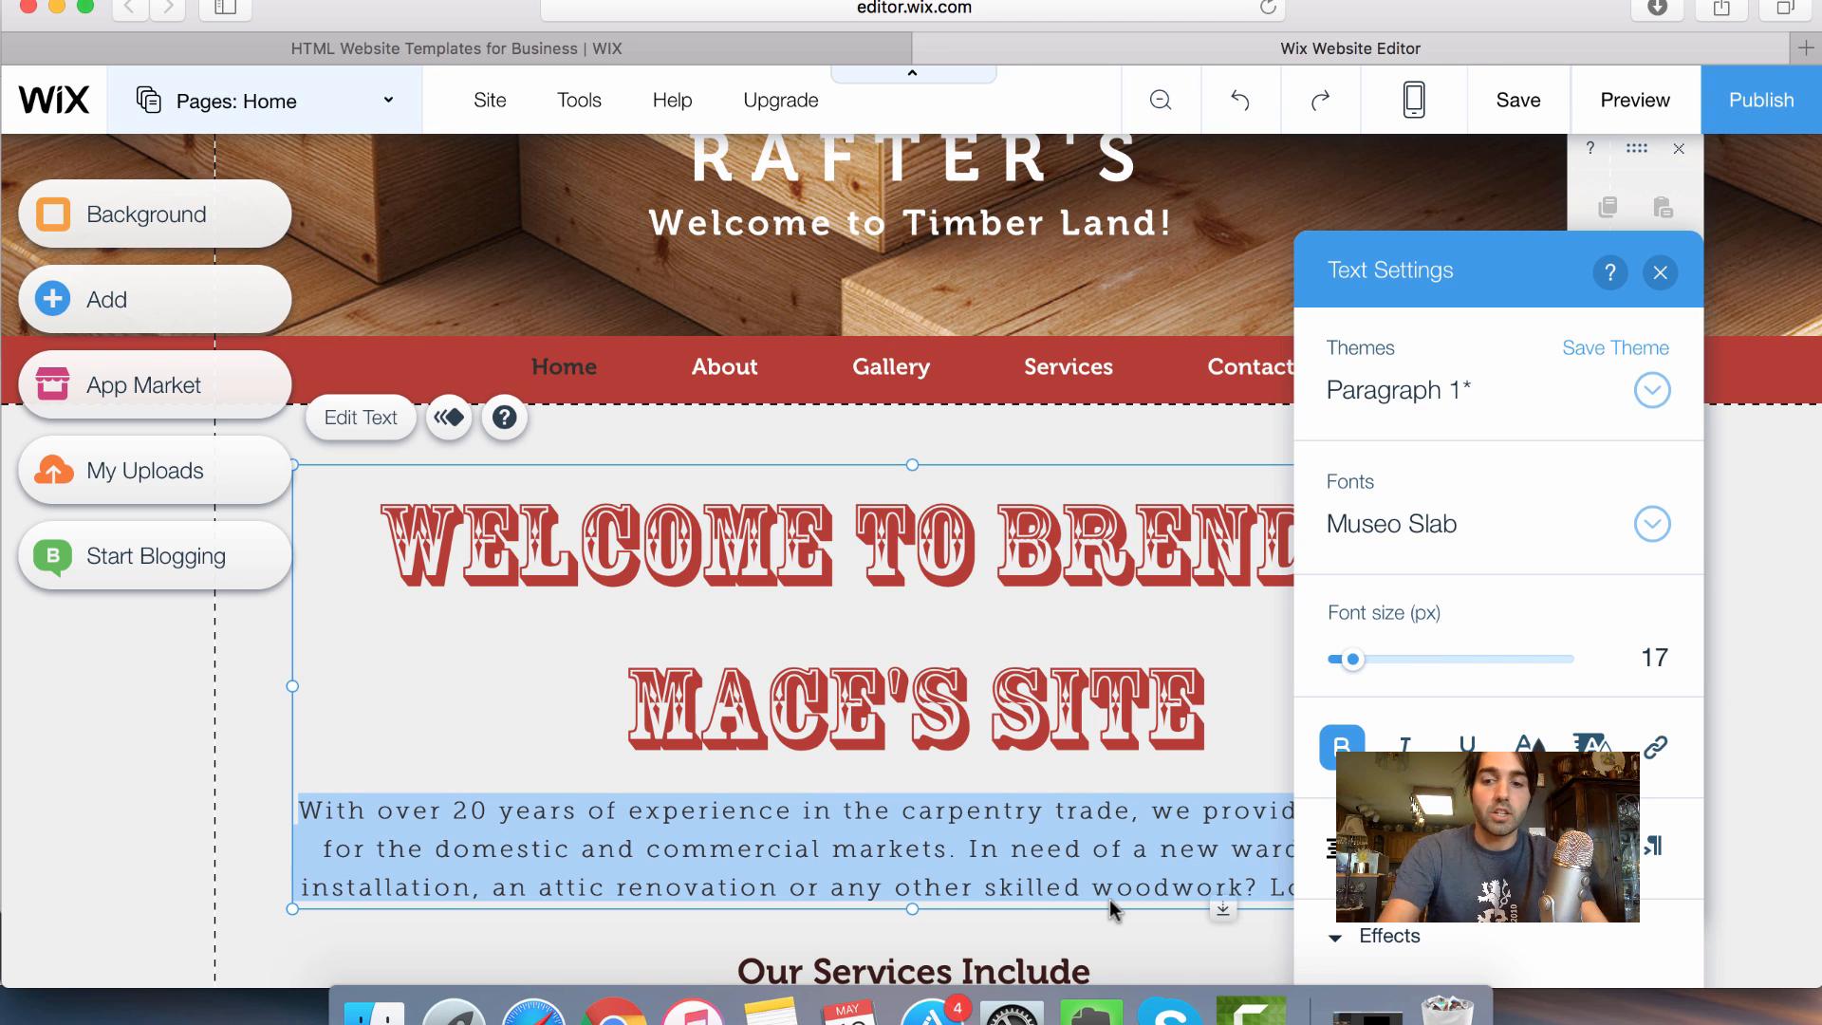
pyautogui.press('BackSpace')
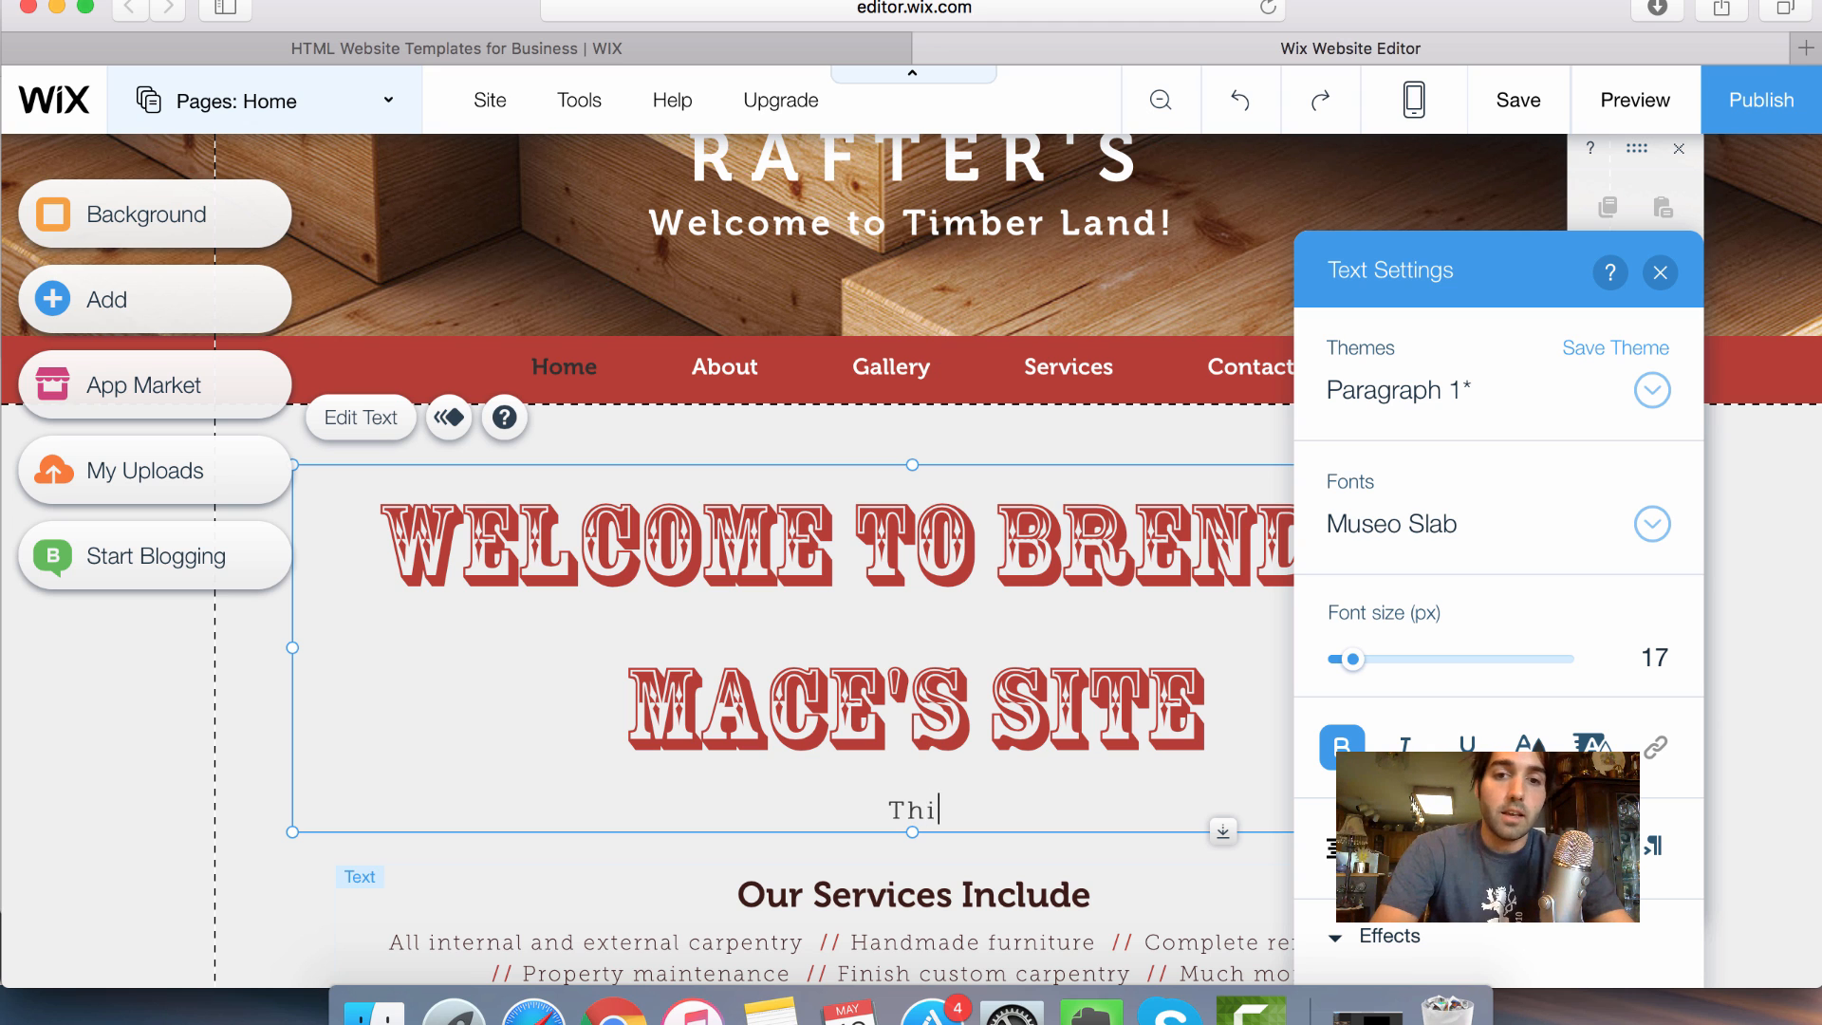
pyautogui.press('BackSpace')
pyautogui.press('BackSpace')
pyautogui.press('BackSpace')
pyautogui.press('BackSpace')
pyautogui.press('BackSpace')
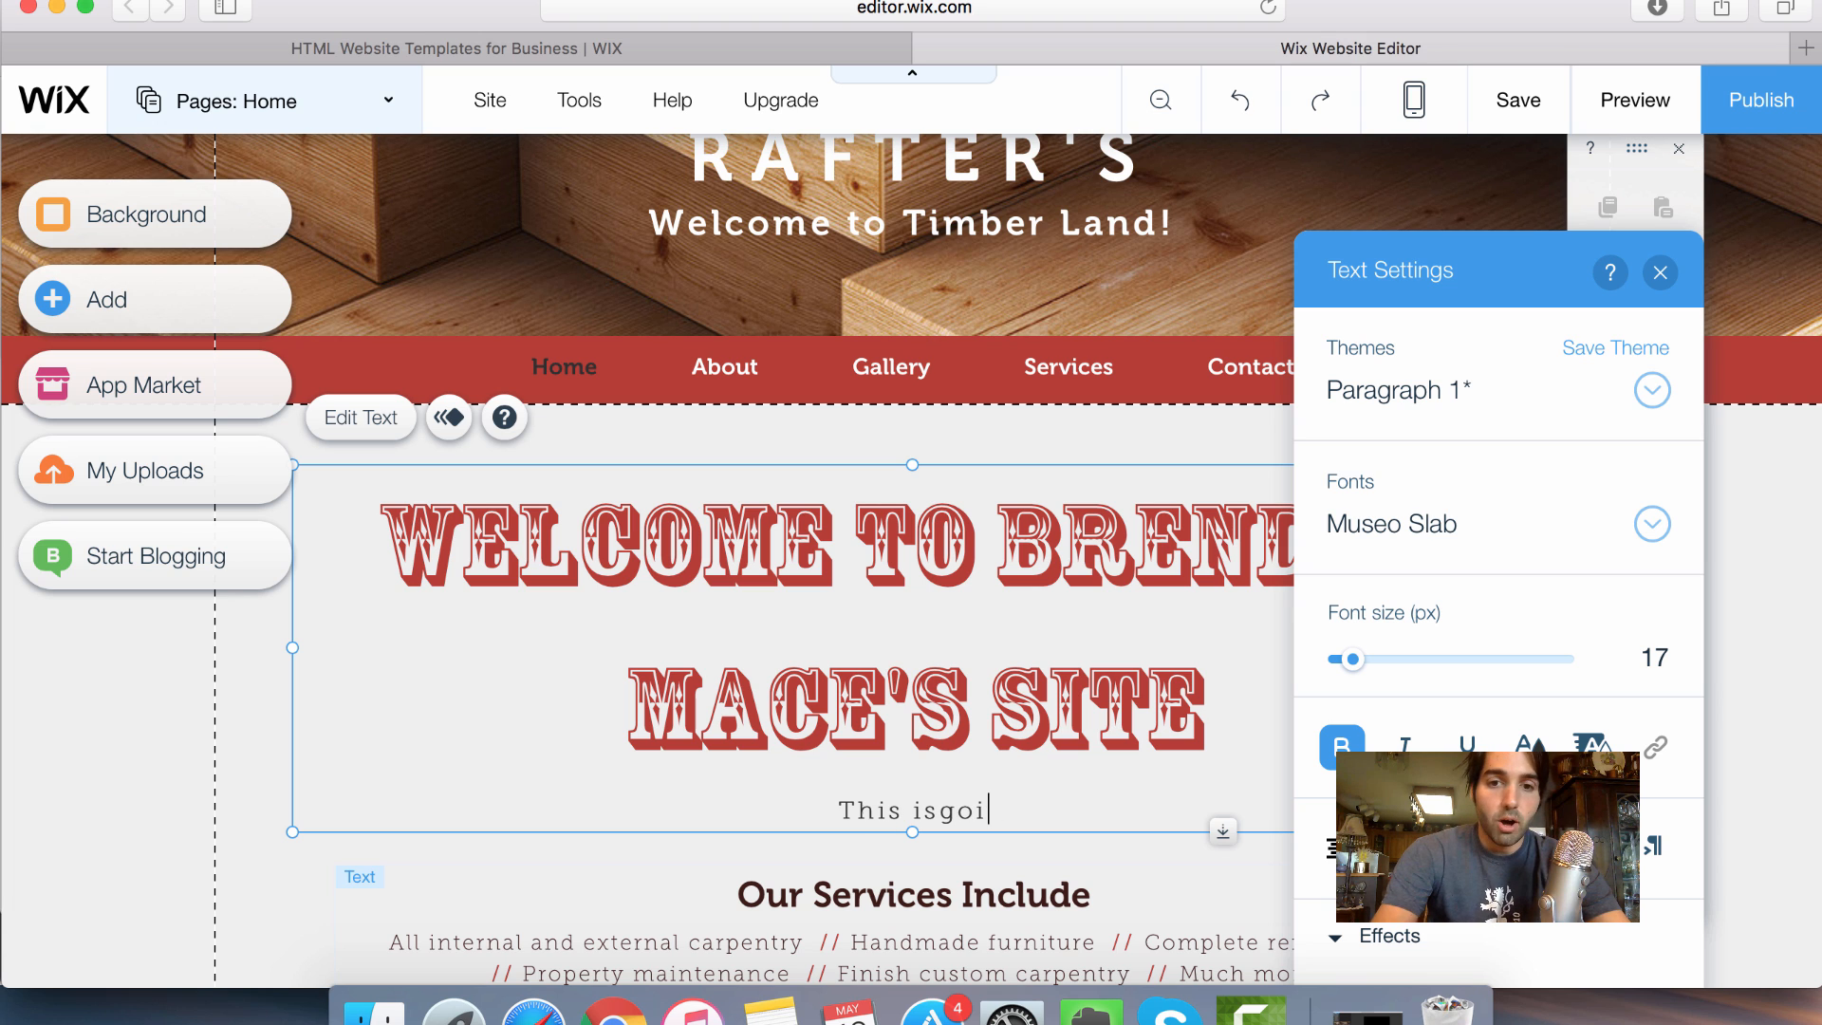
pyautogui.write('g to be aweo')
pyautogui.press('BackSpace')
pyautogui.write('some')
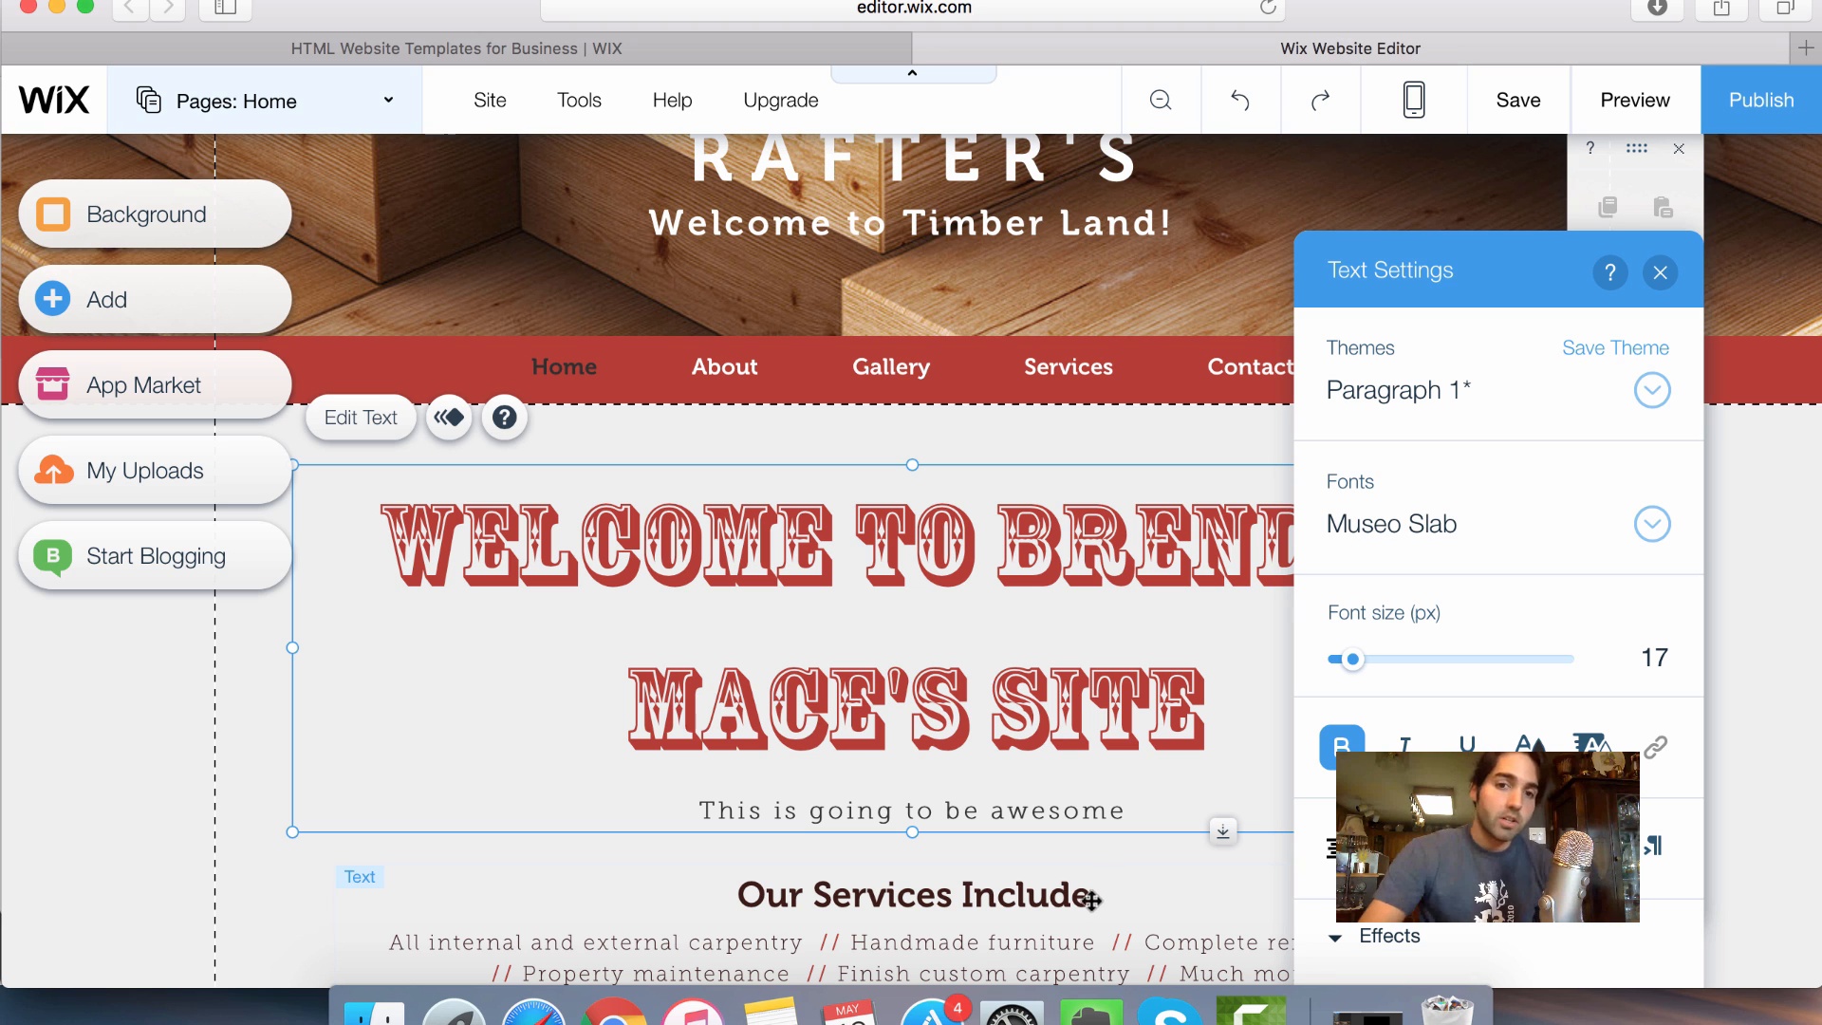
# Style the sentence in Noticia Text at 24 px, italic and underlined.
pyautogui.moveTo(1134, 809); pyautogui.dragTo(697, 810)
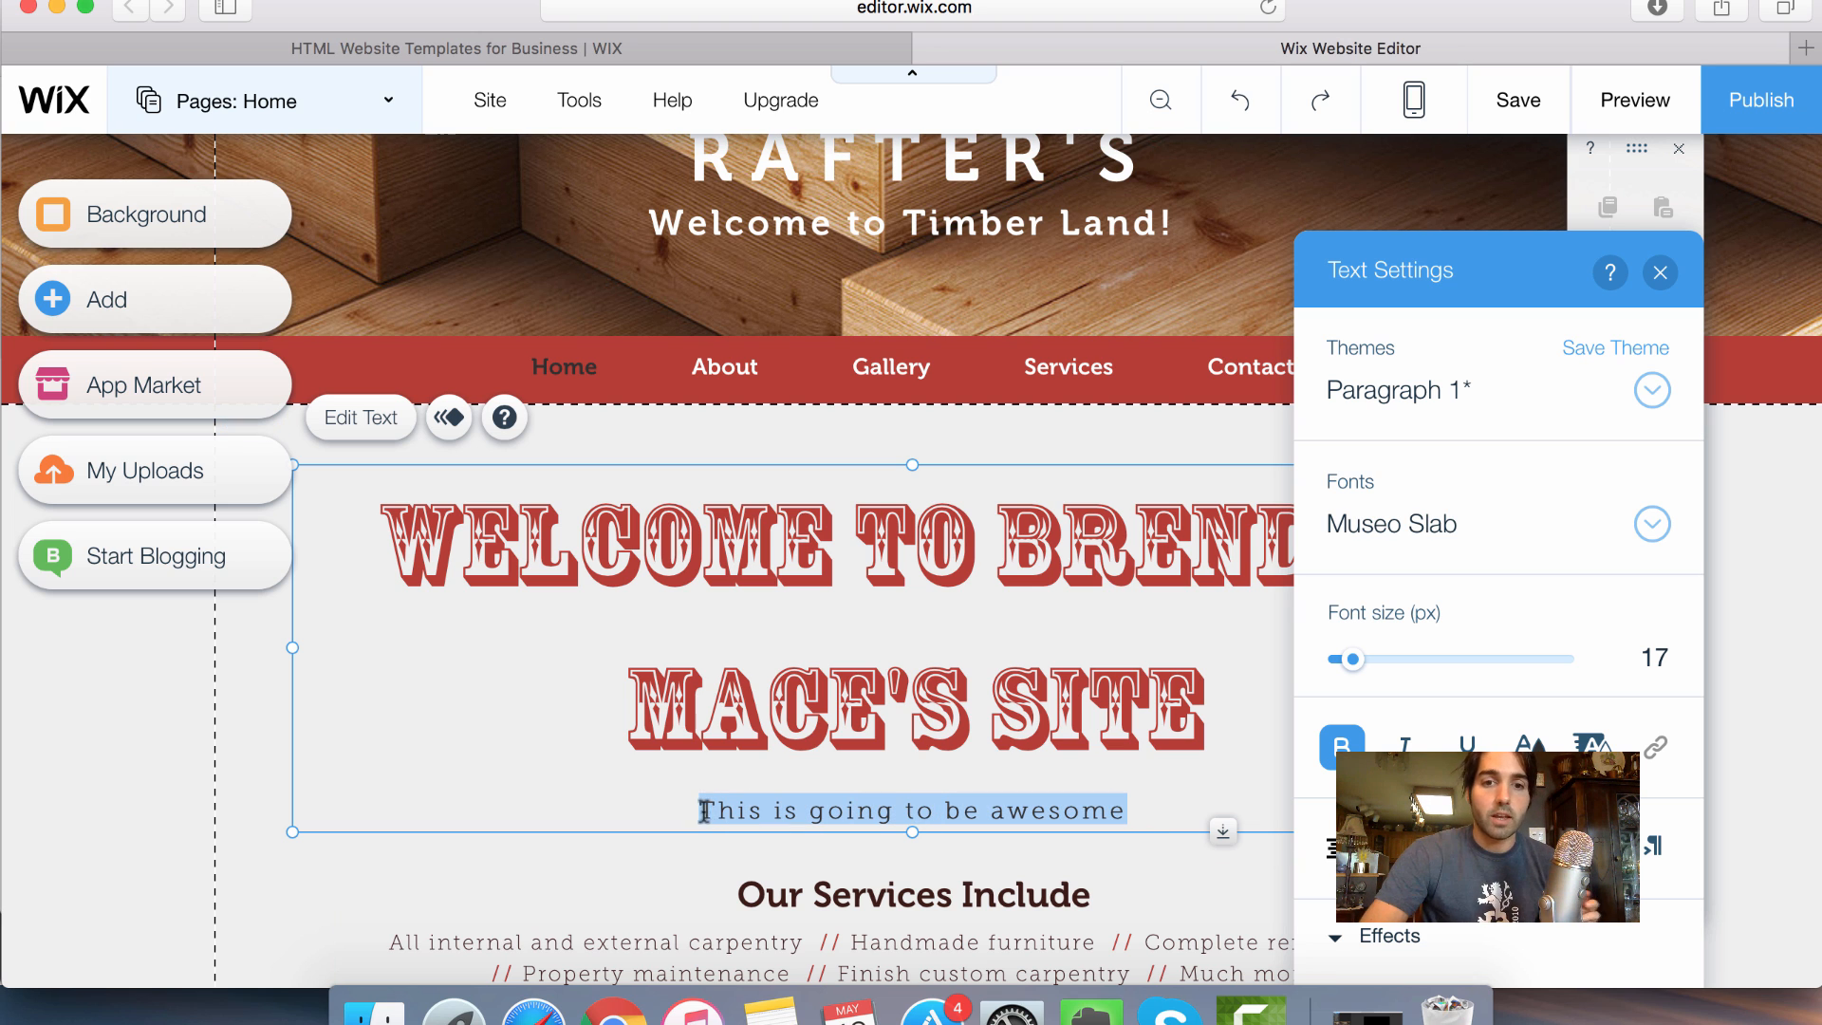
pyautogui.click(1443, 530)
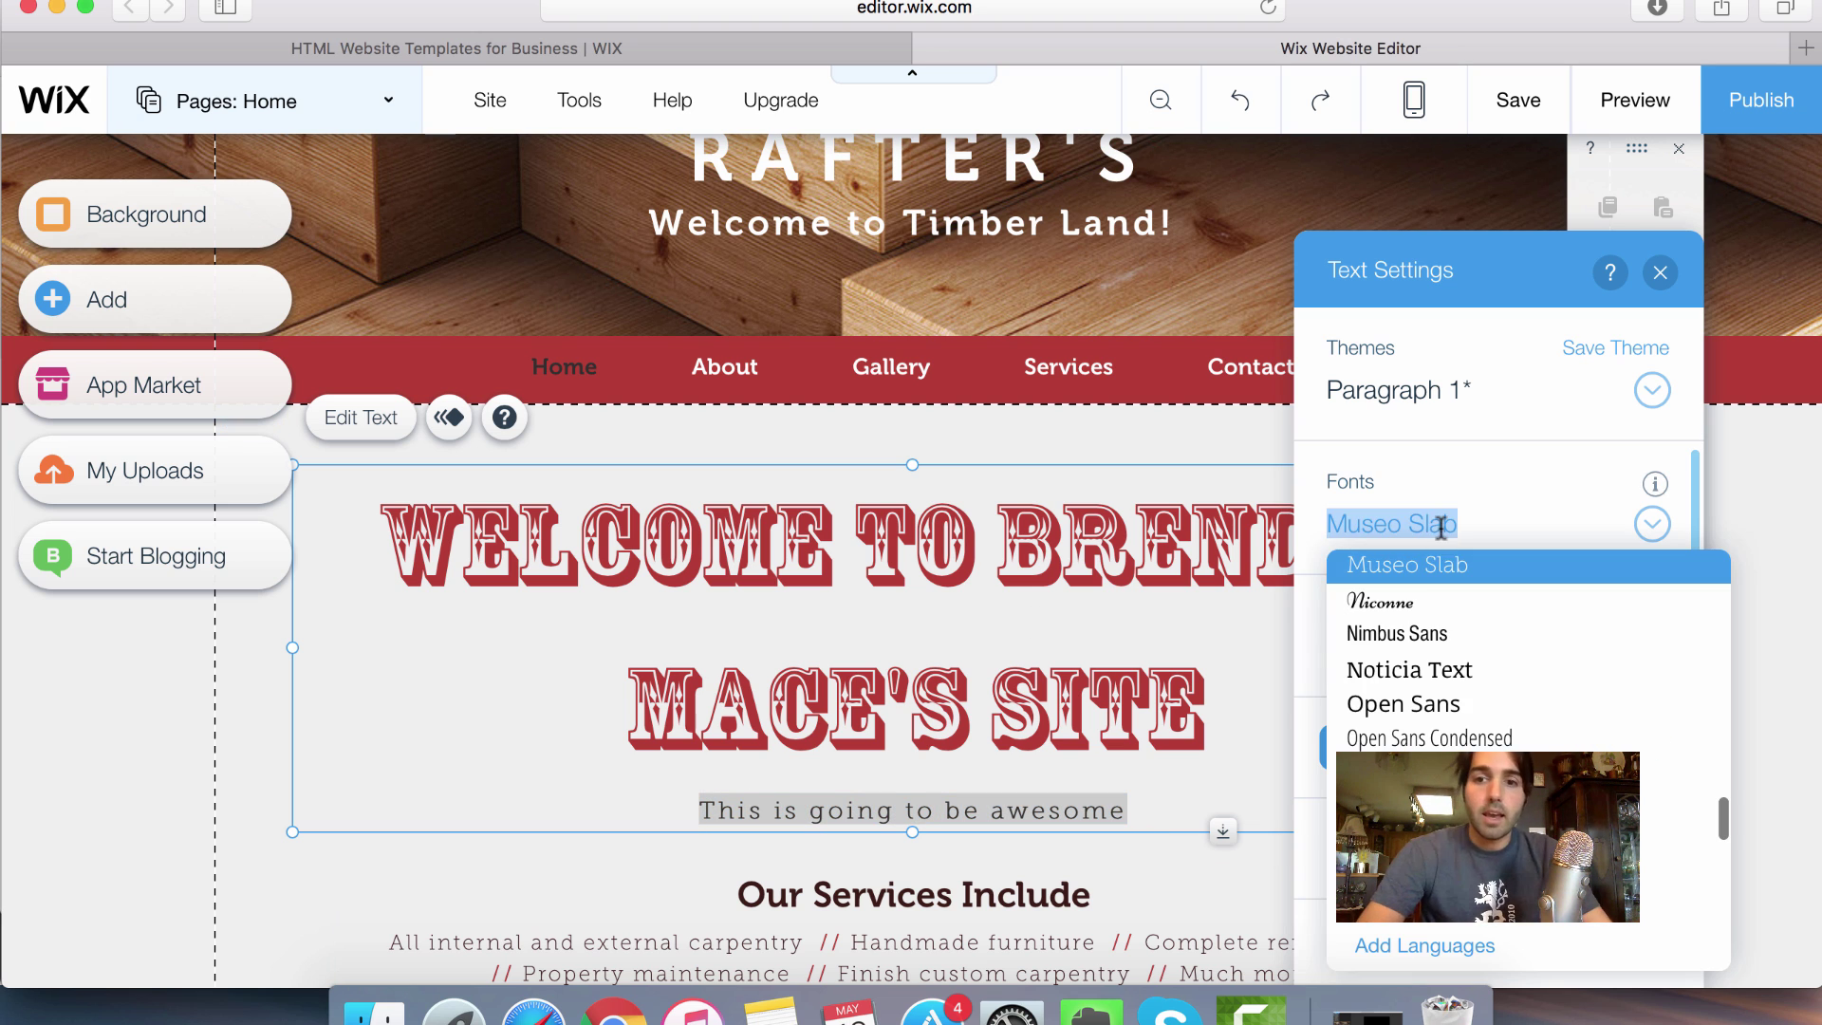
pyautogui.click(1402, 670)
pyautogui.moveTo(1353, 659); pyautogui.dragTo(1370, 660)
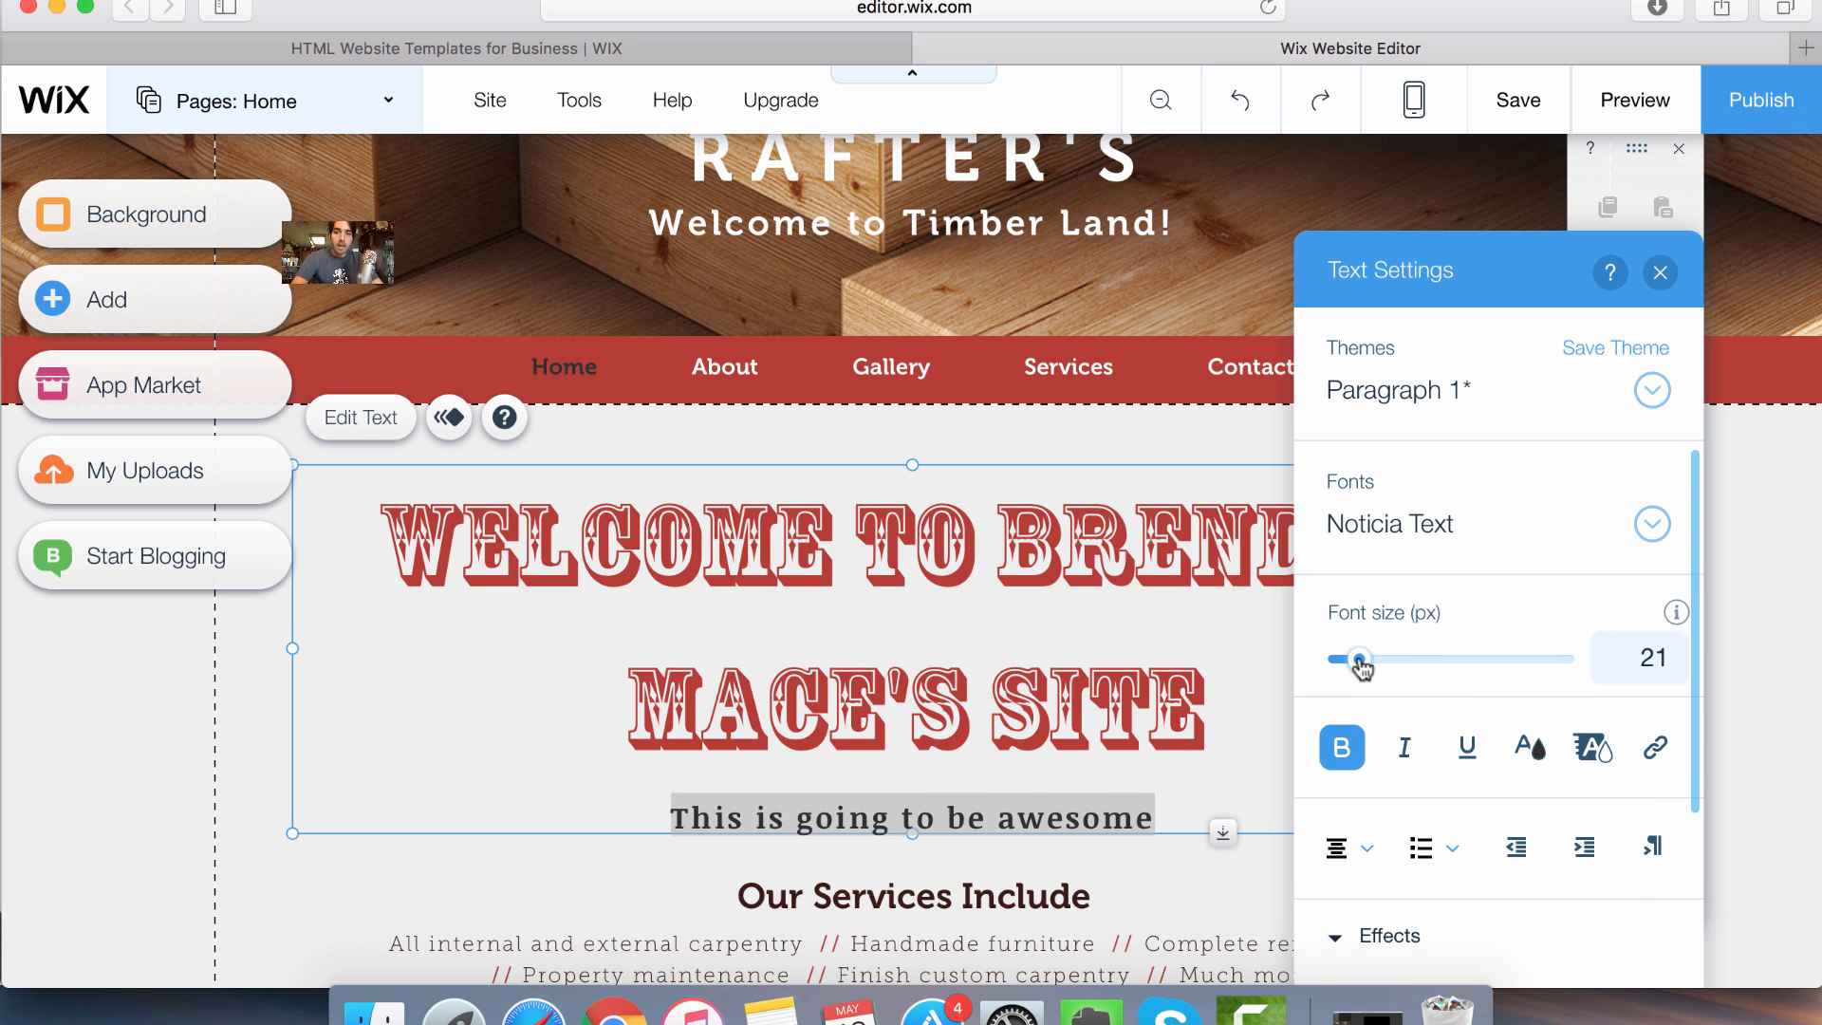
pyautogui.click(1404, 748)
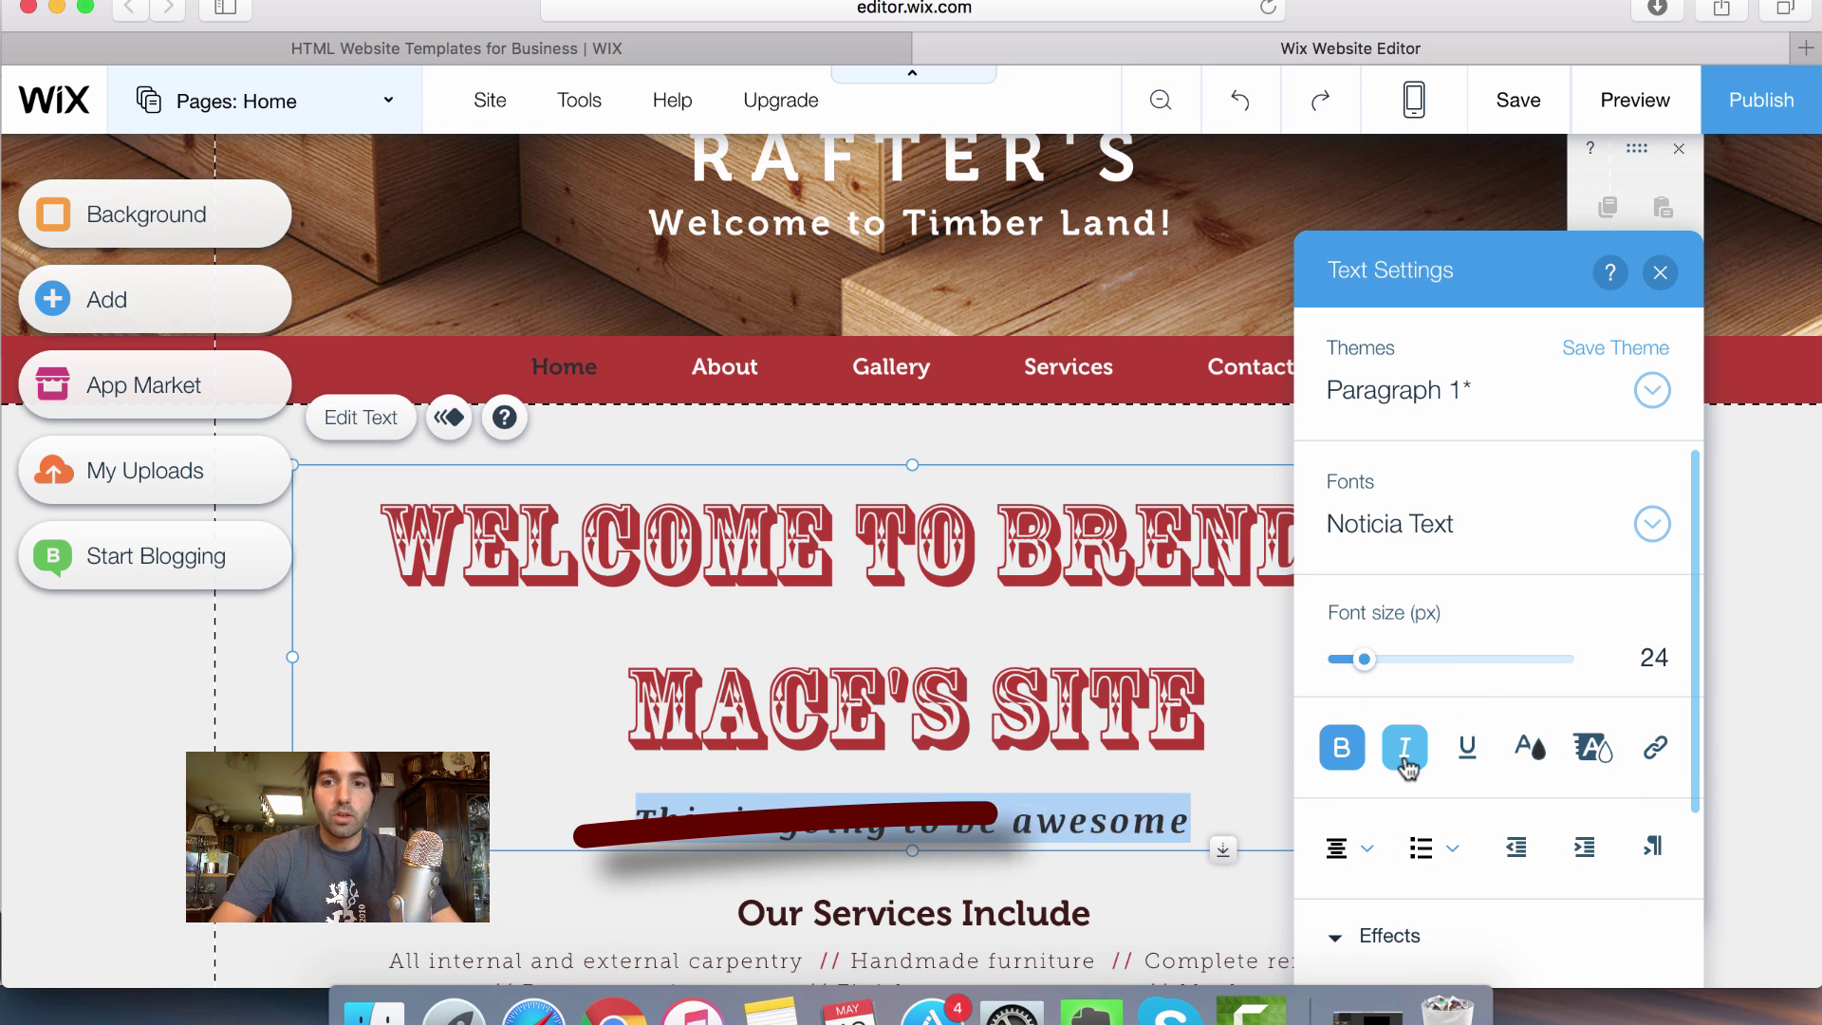
pyautogui.click(1465, 748)
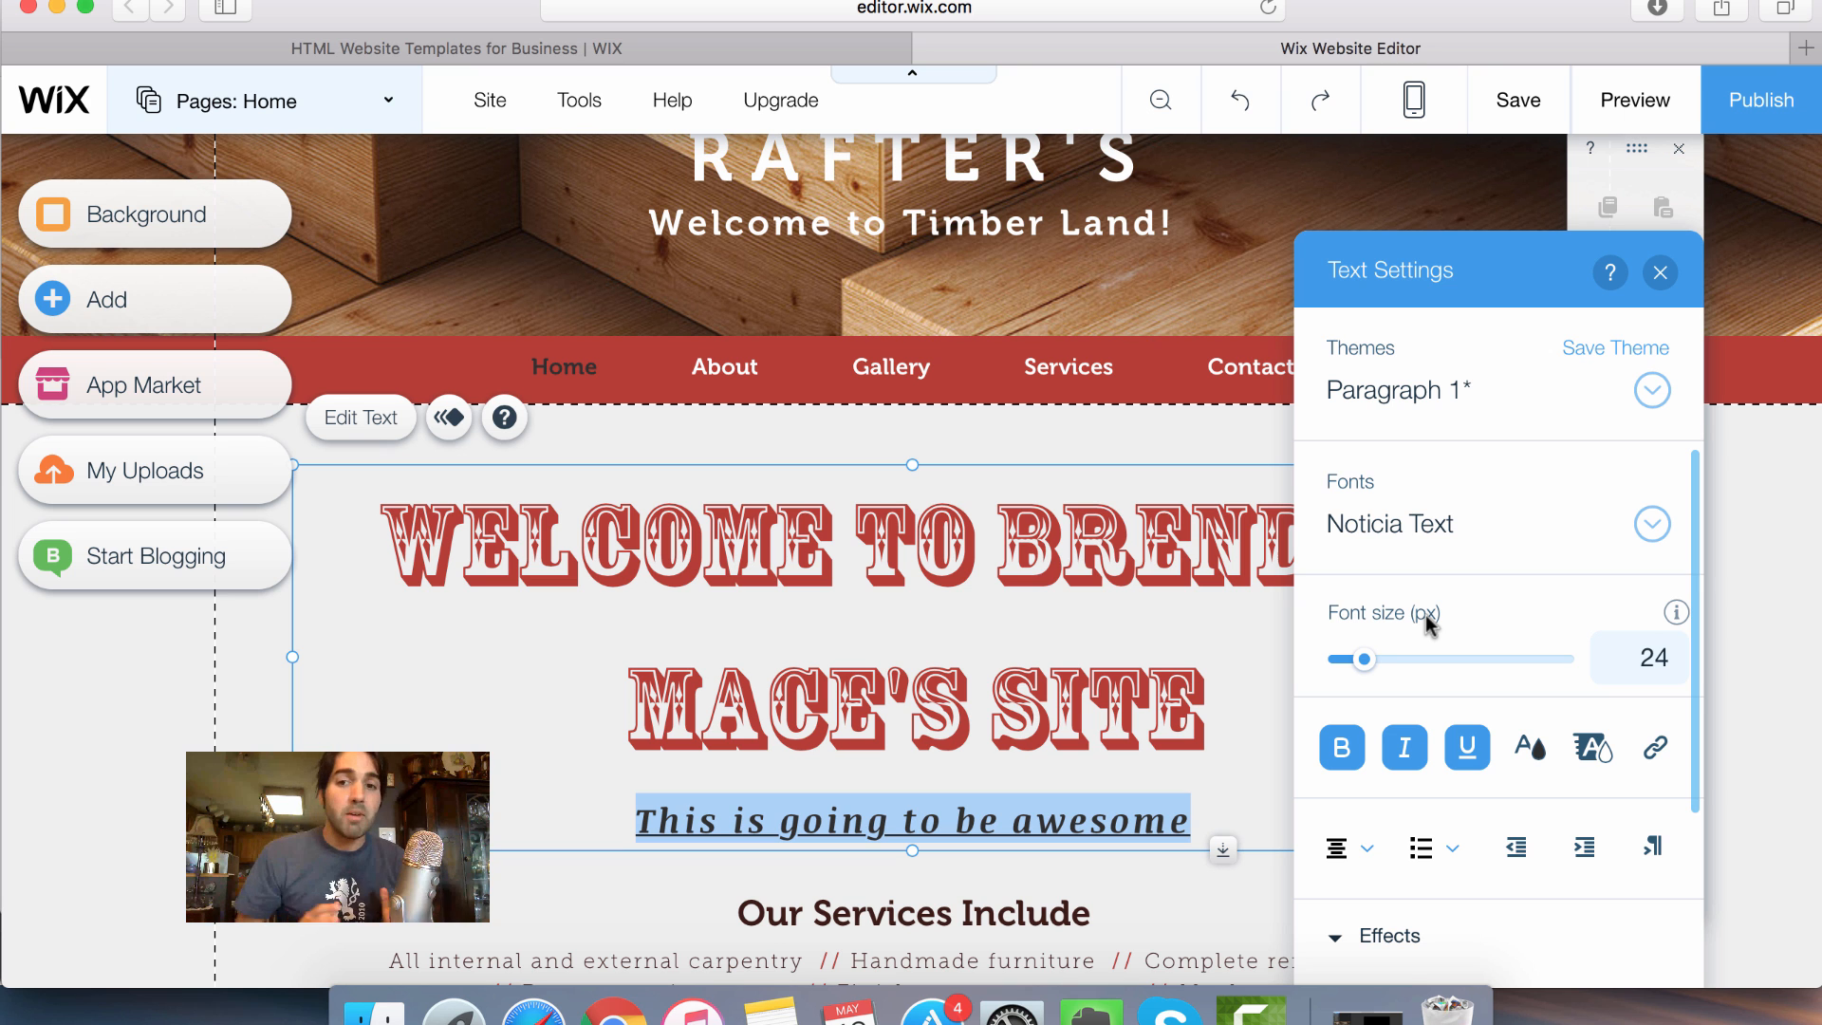
pyautogui.click(1660, 273)
pyautogui.scroll(-5, 1293, 783)
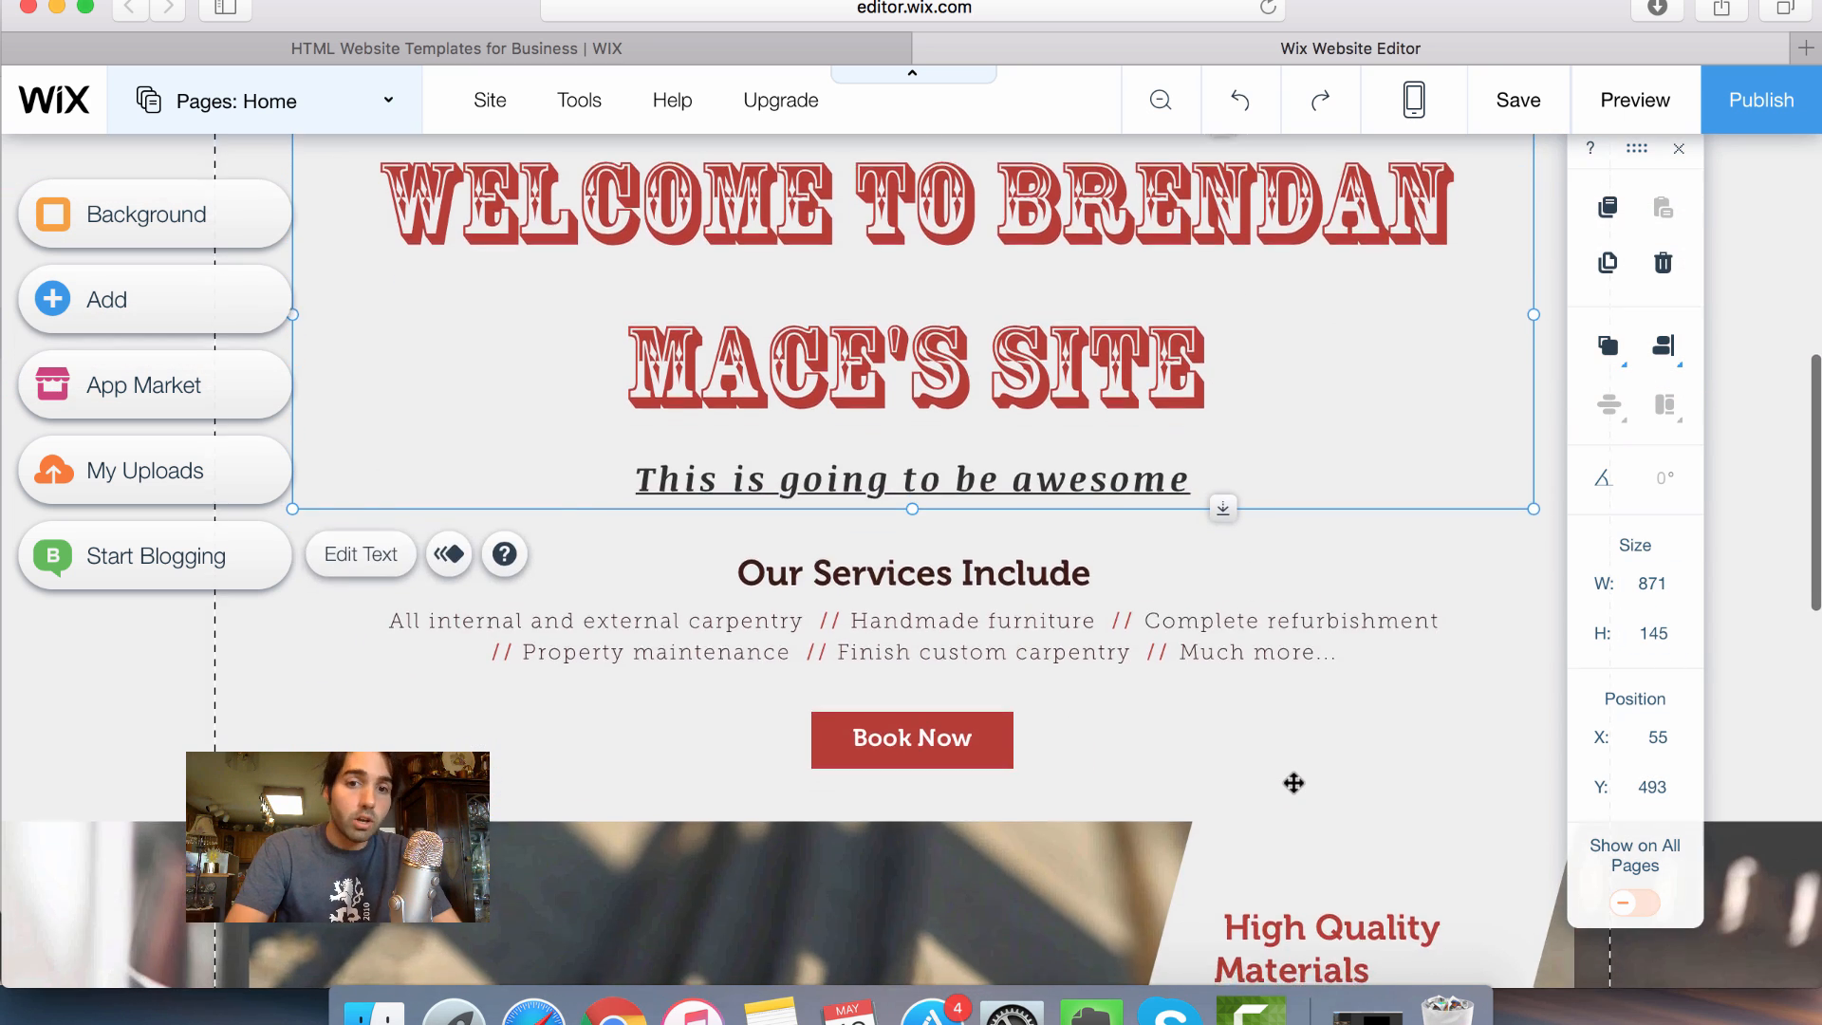
pyautogui.scroll(-5, 1293, 782)
pyautogui.scroll(-5, 1139, 712)
pyautogui.scroll(-5, 956, 682)
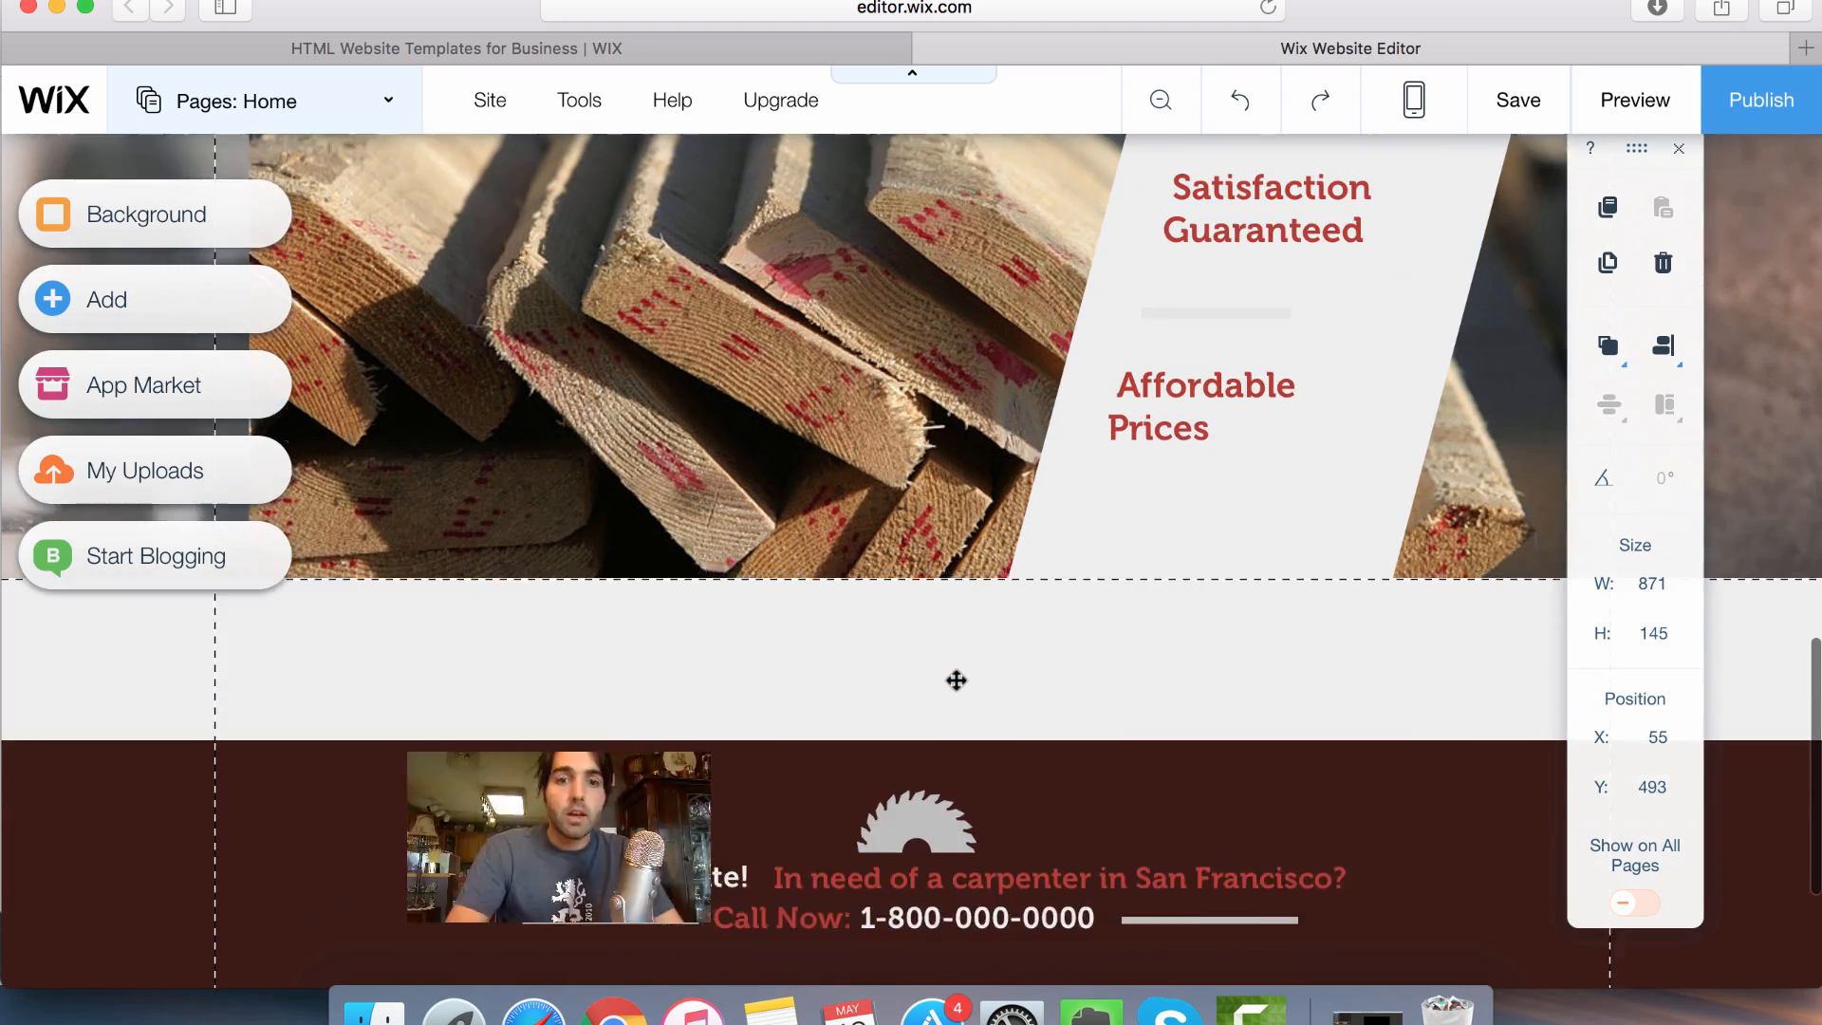
pyautogui.scroll(2, 956, 680)
pyautogui.scroll(8, 958, 669)
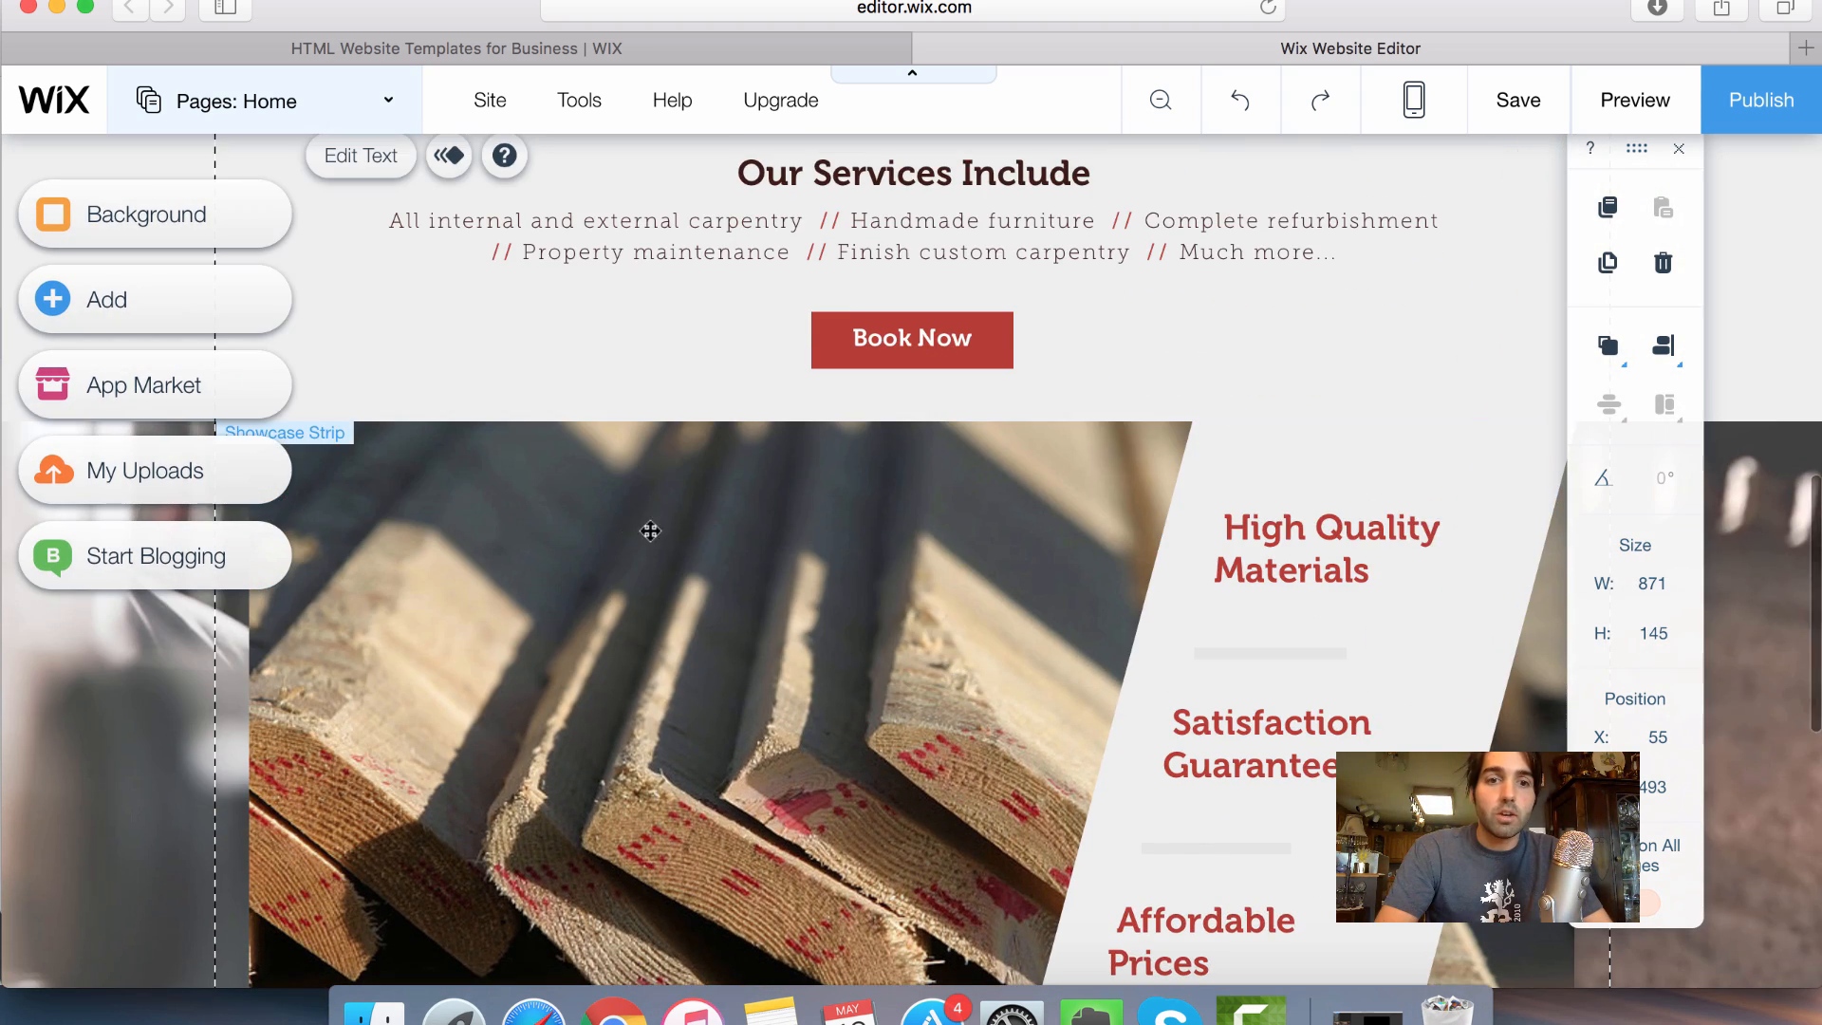
pyautogui.scroll(-3, 650, 531)
pyautogui.scroll(-3, 712, 569)
pyautogui.scroll(1, 817, 623)
pyautogui.scroll(10, 818, 624)
pyautogui.scroll(-3, 817, 623)
pyautogui.scroll(-2, 818, 623)
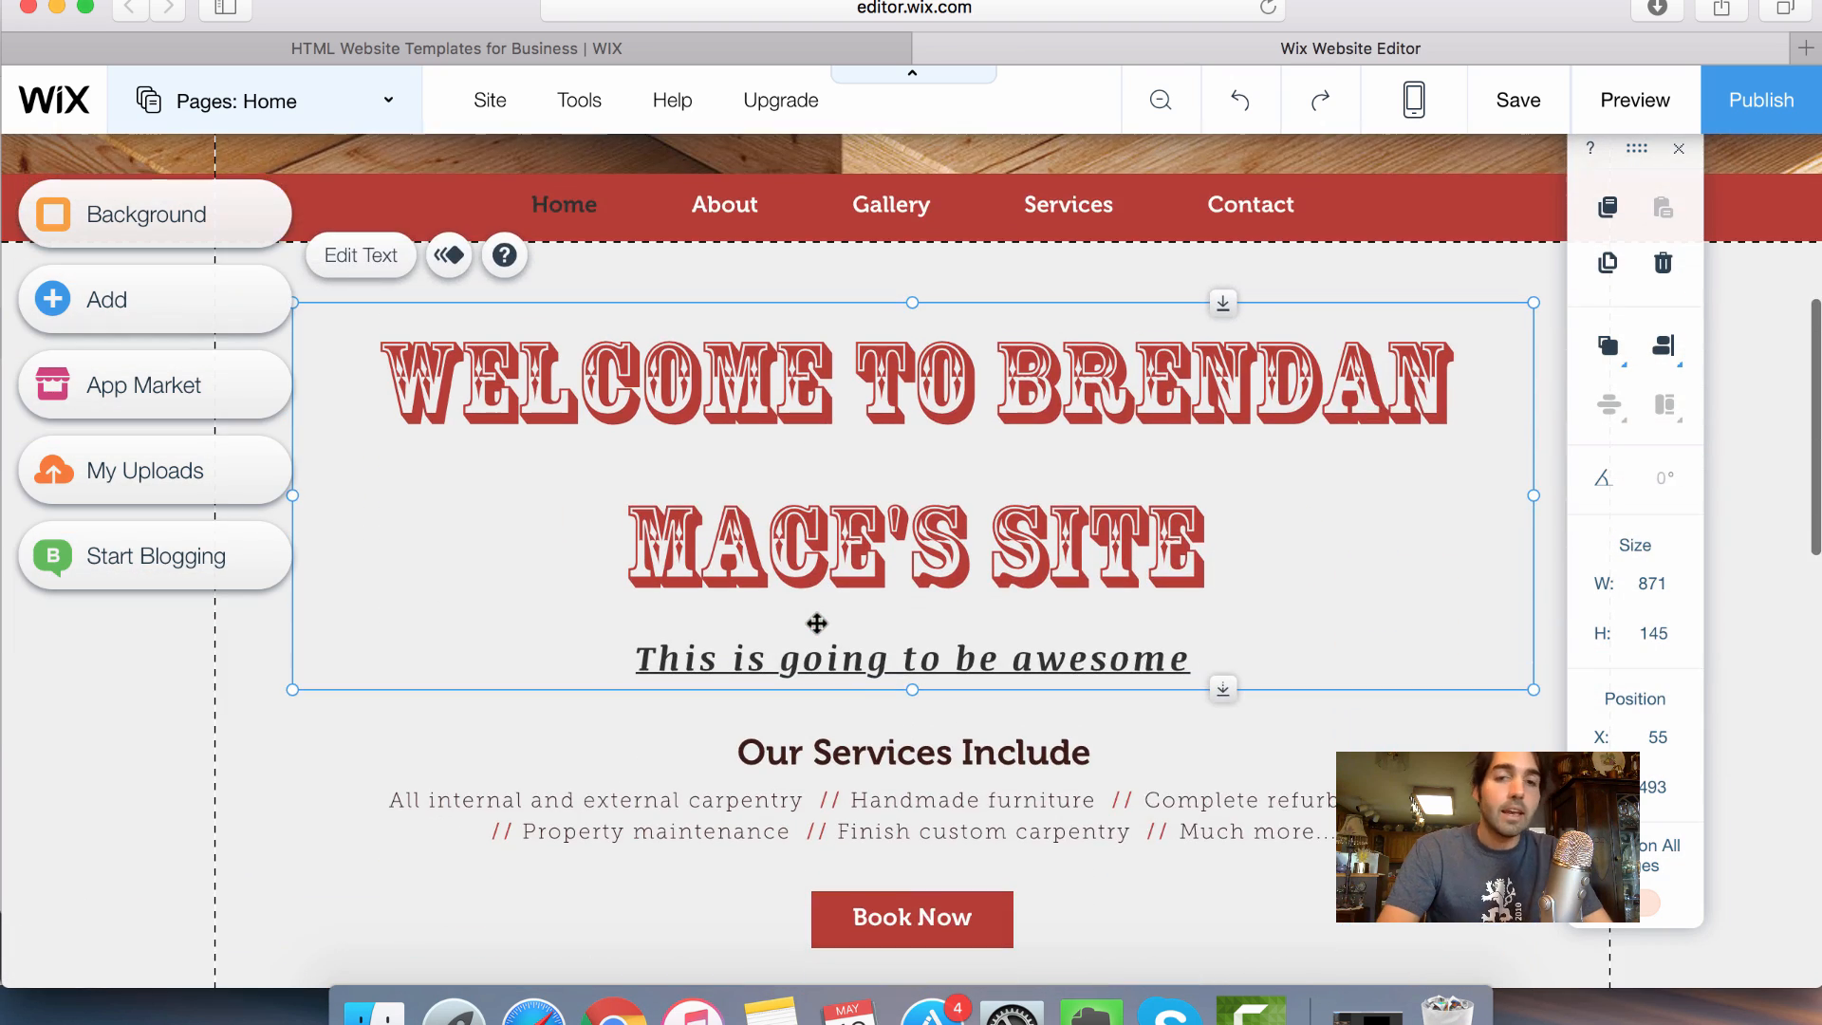
pyautogui.scroll(-3, 817, 623)
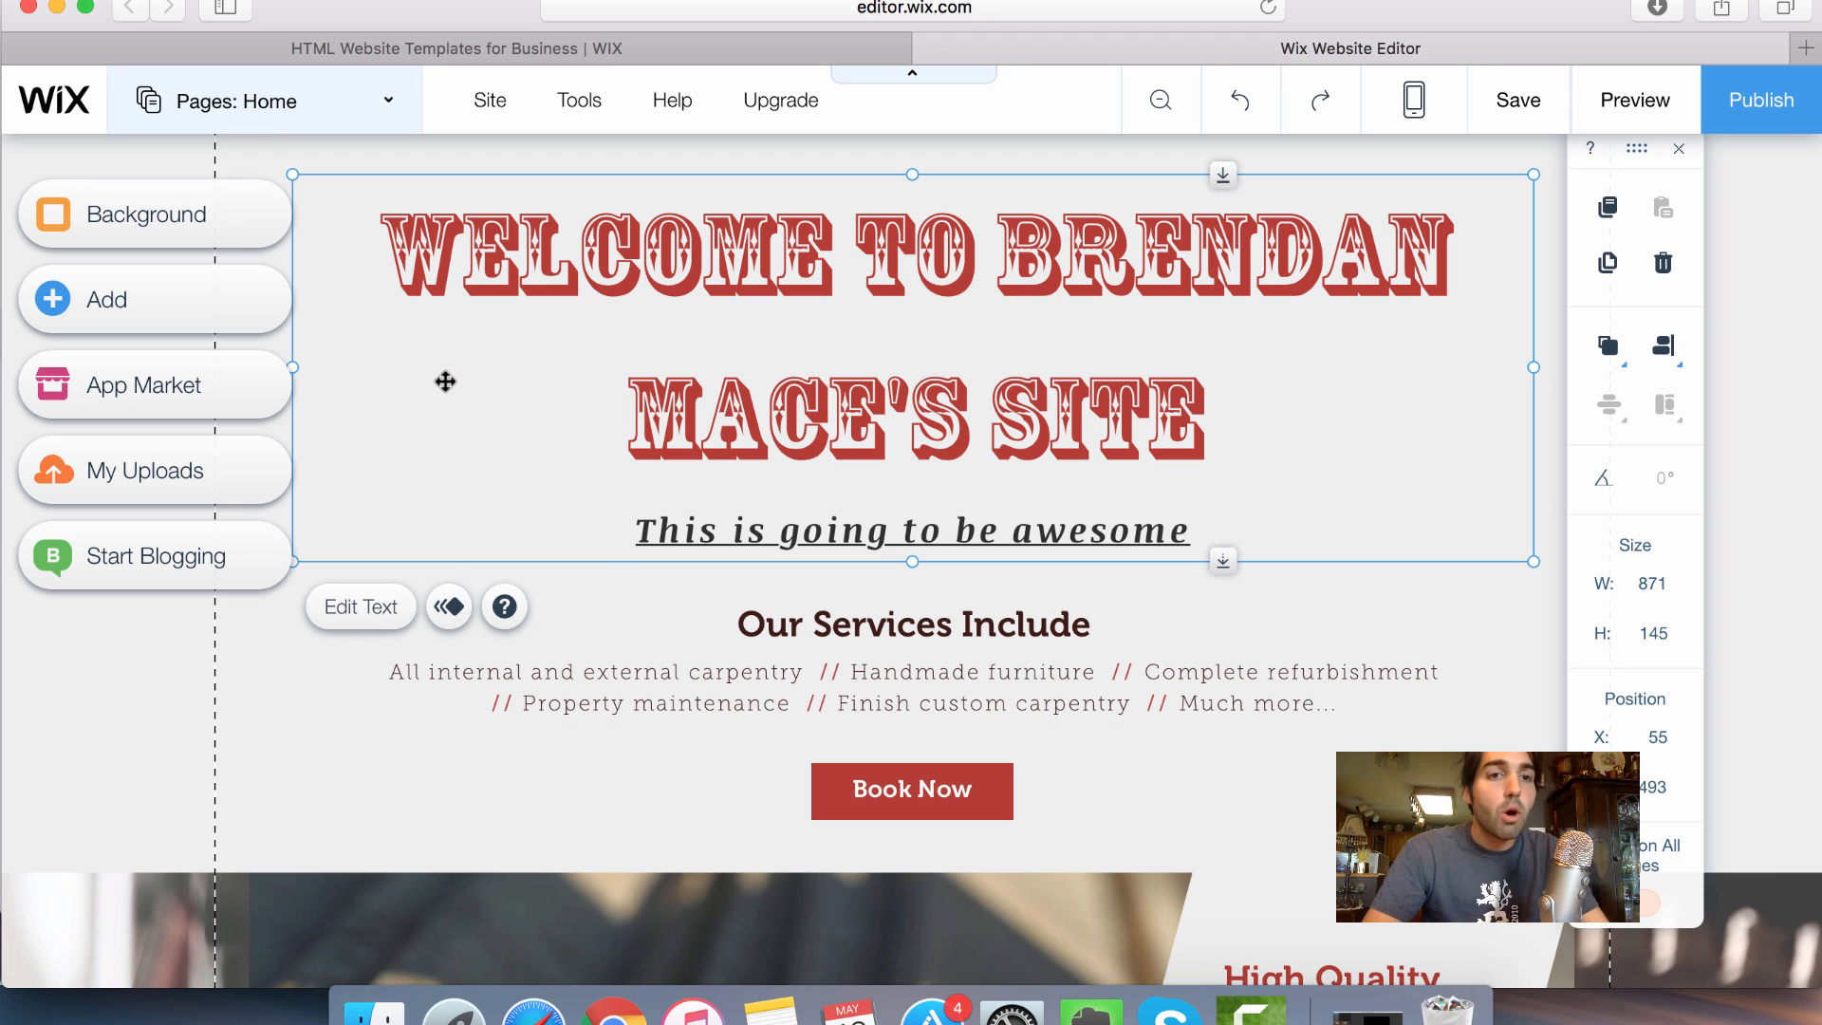
# Add a Social Bar to the page and position it above the welcome heading.
pyautogui.click(136, 308)
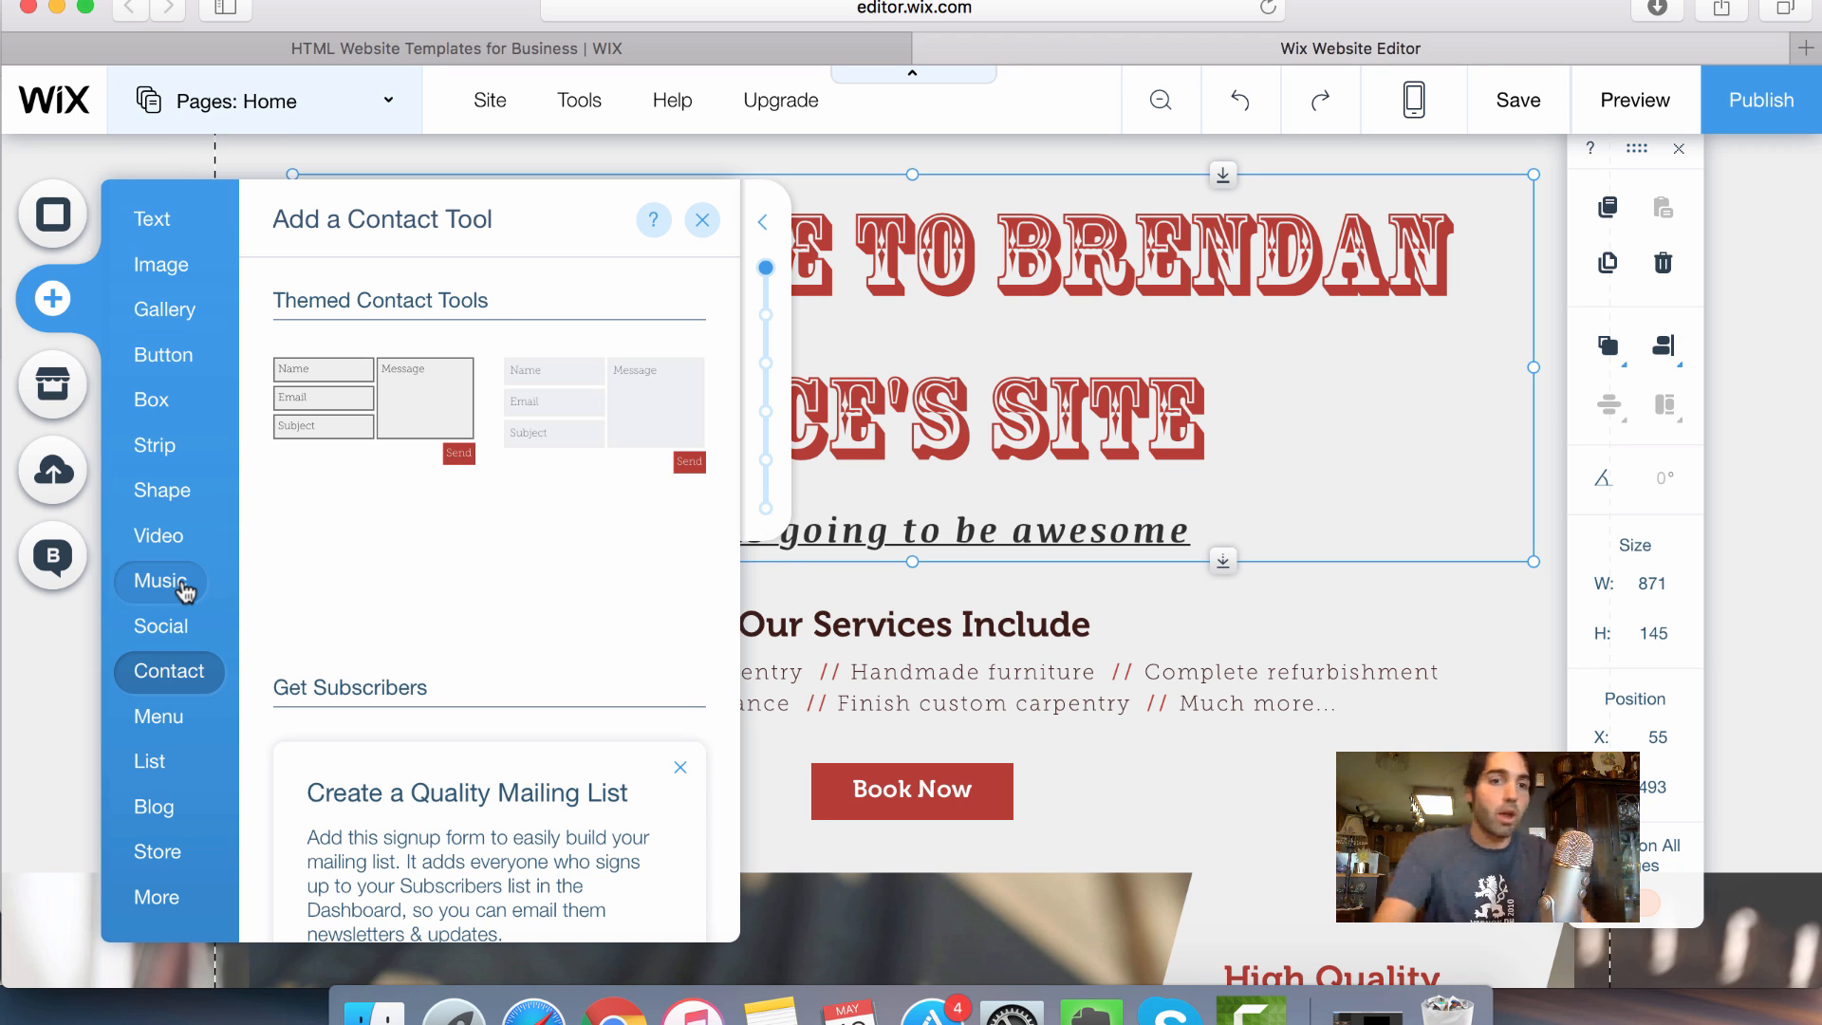
pyautogui.moveTo(161, 626)
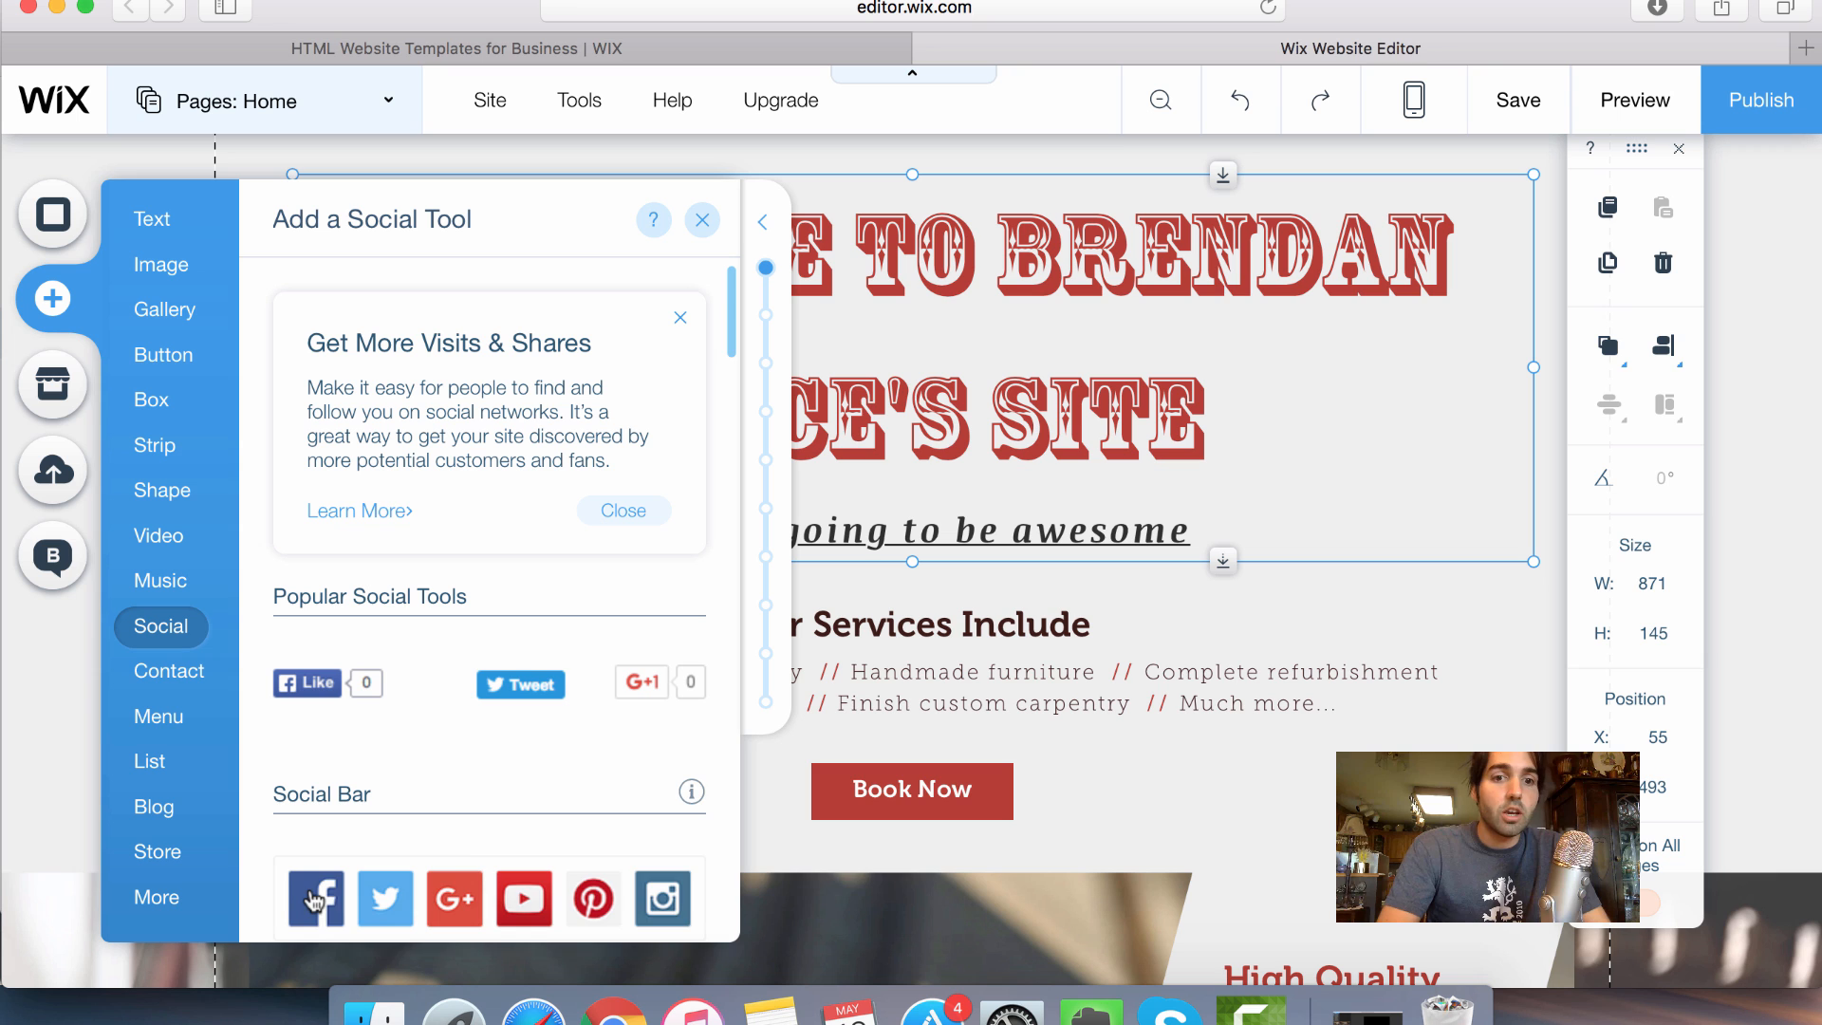
pyautogui.moveTo(322, 901); pyautogui.dragTo(1099, 777)
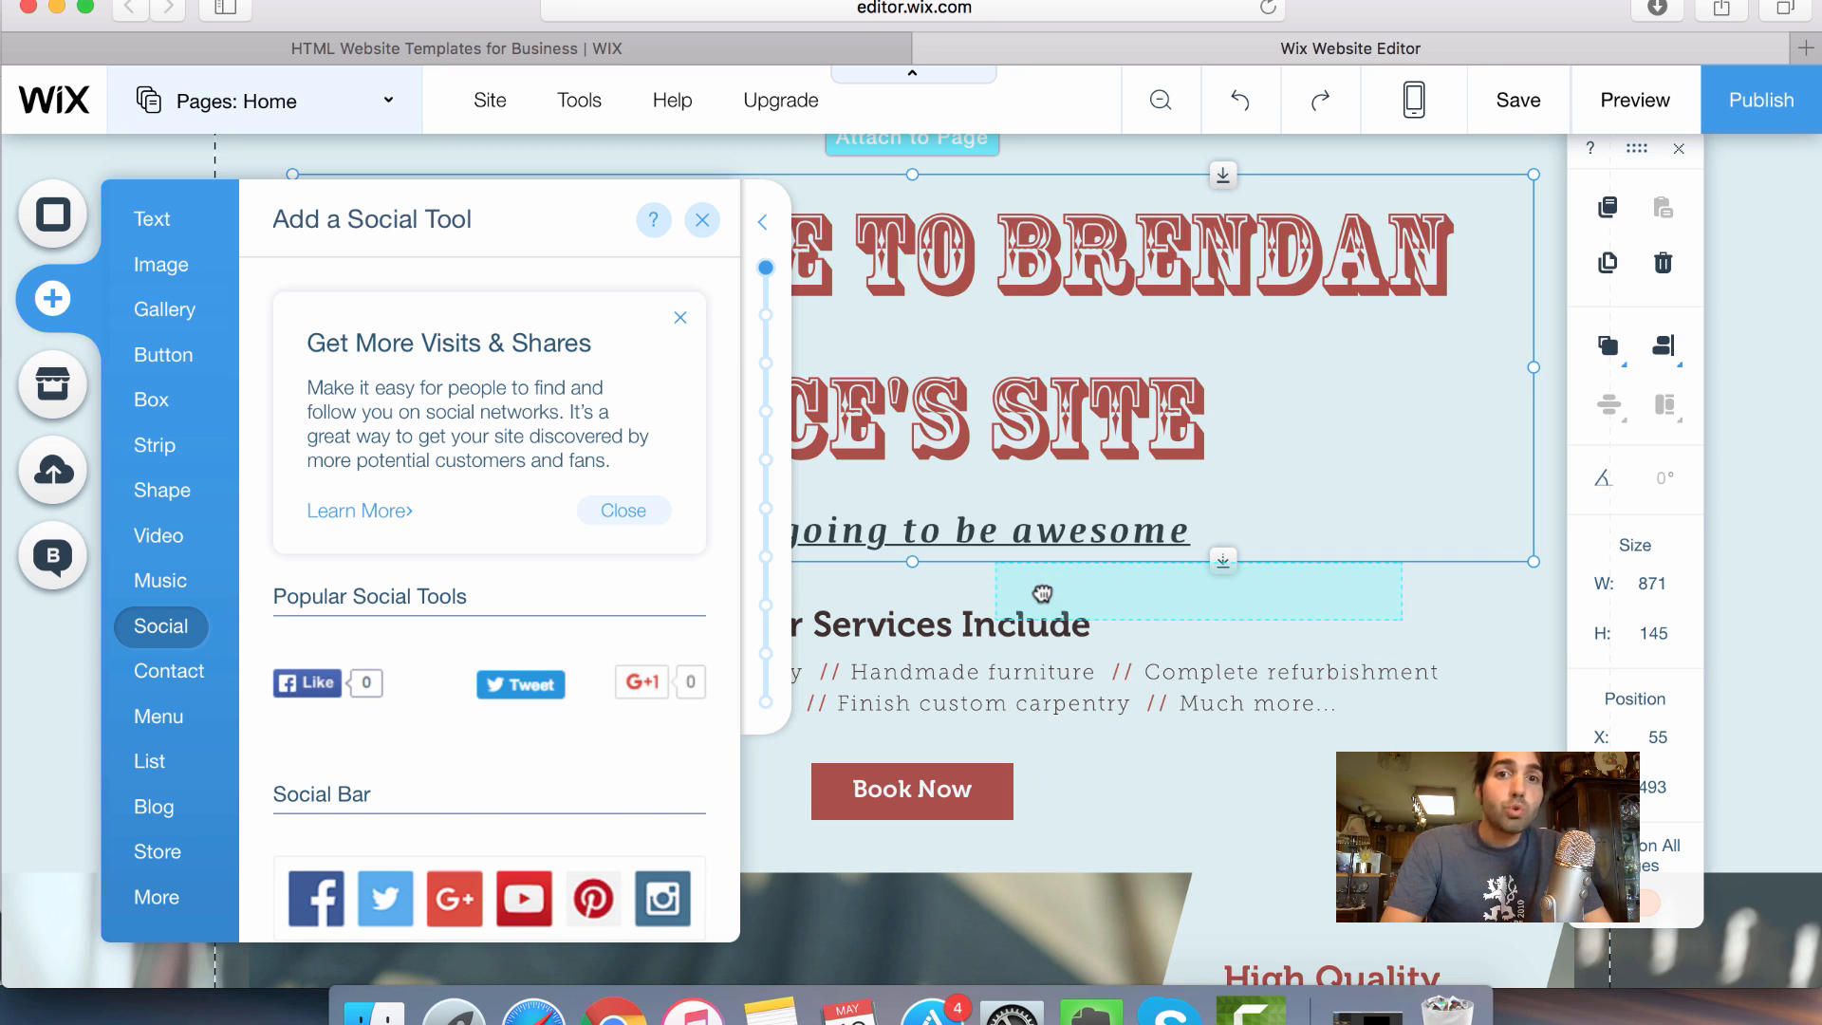
pyautogui.moveTo(1063, 675); pyautogui.dragTo(1078, 645)
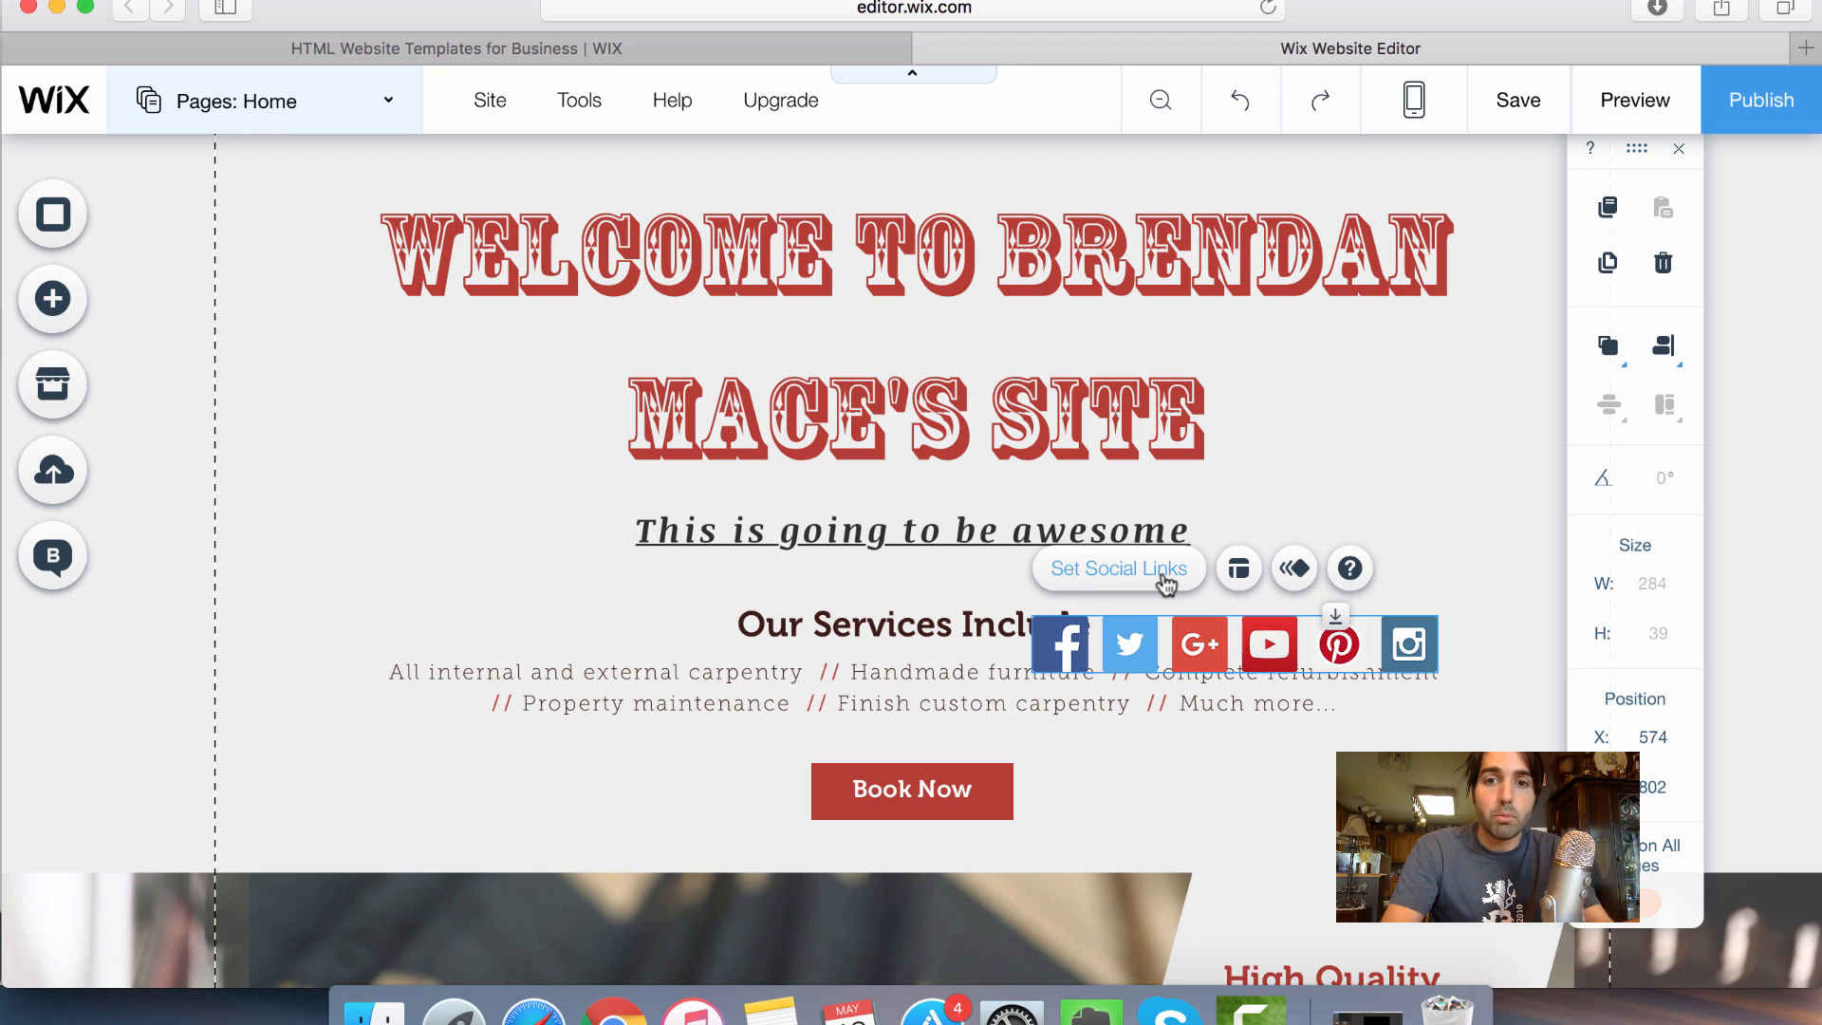
pyautogui.moveTo(1157, 626)
pyautogui.mouseDown()
pyautogui.moveTo(916, 651)
pyautogui.moveTo(910, 487)
pyautogui.moveTo(850, 185)
pyautogui.moveTo(825, 166)
pyautogui.mouseUp()
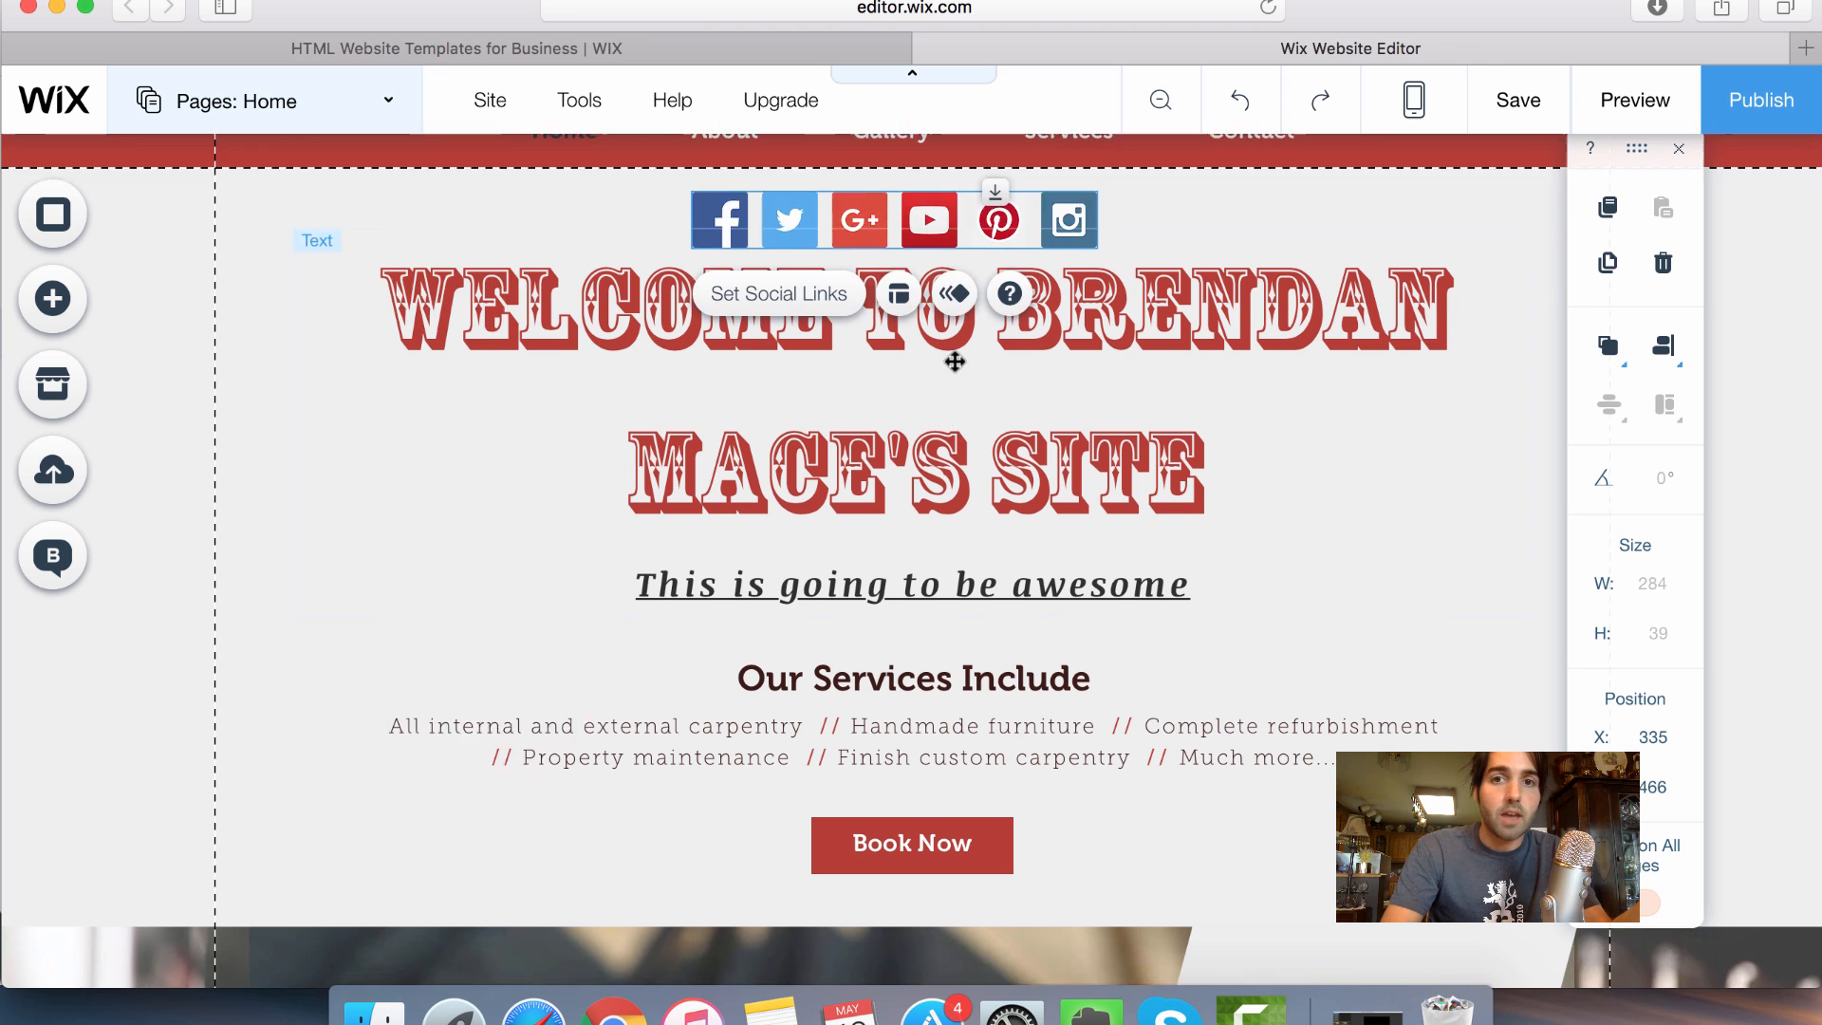
pyautogui.scroll(3, 911, 357)
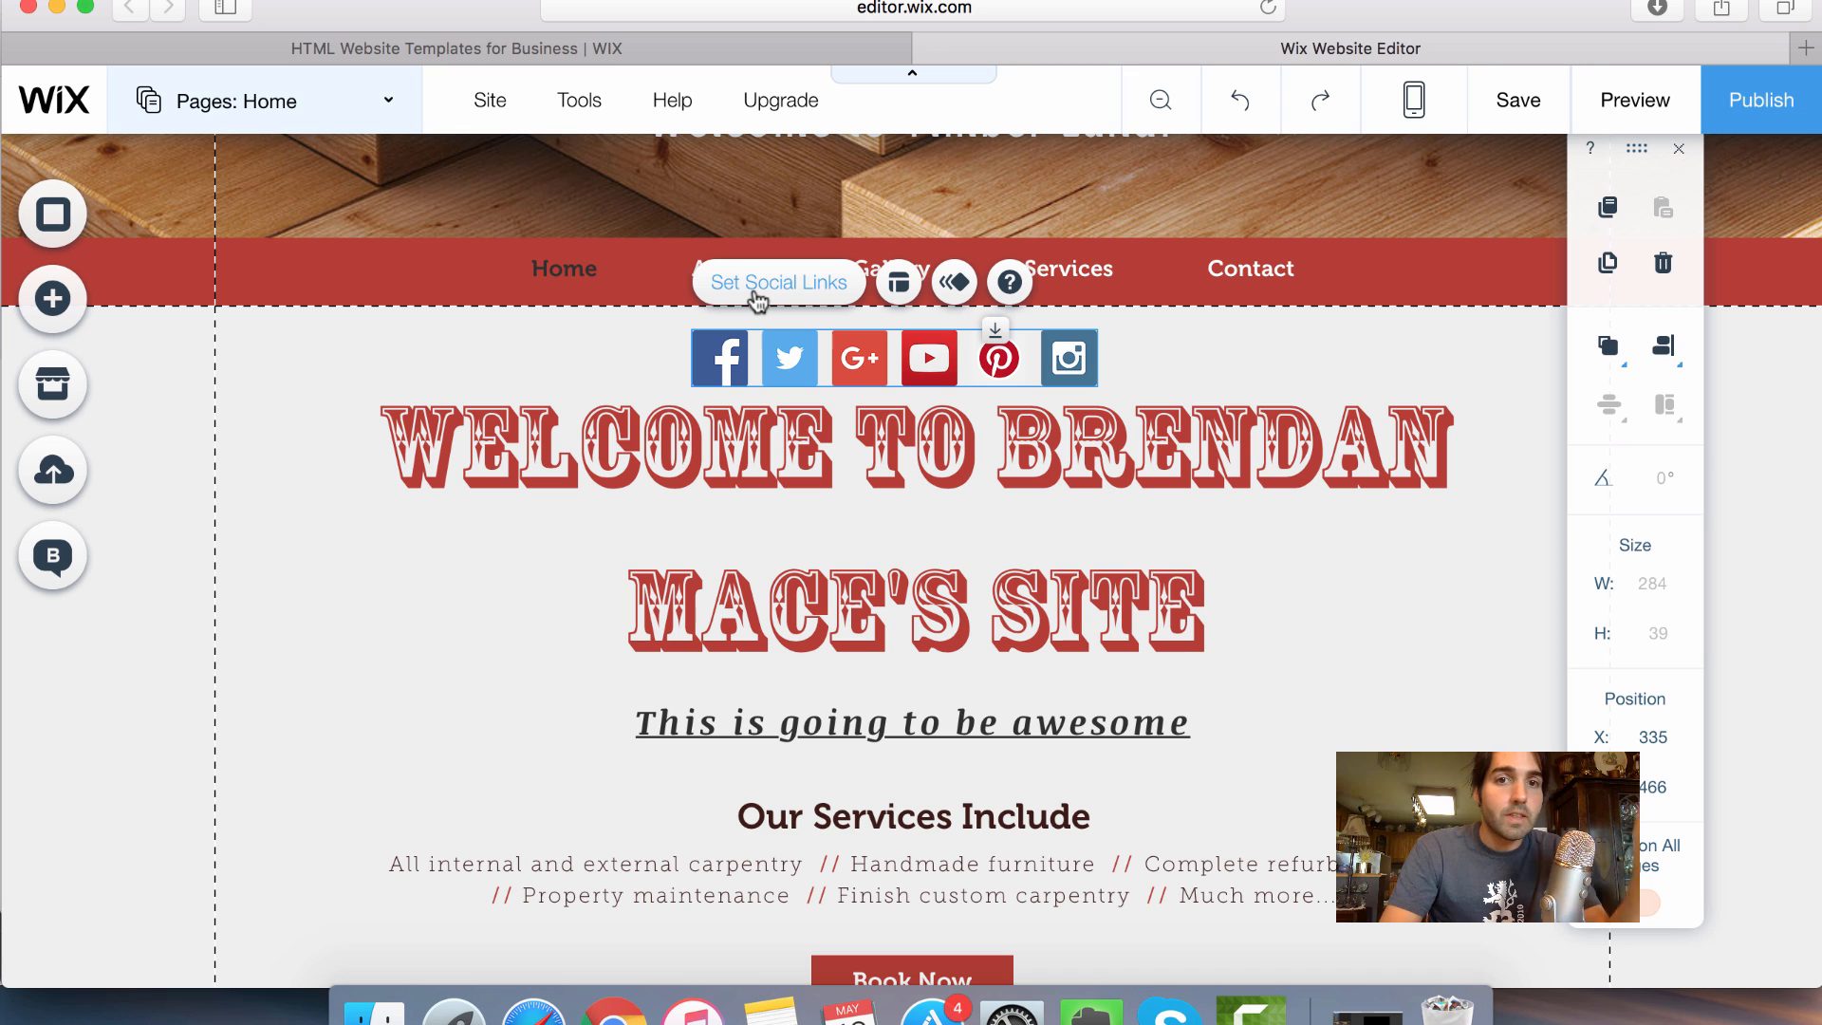
# Reorder icons to Twitter, Google+, Facebook first and remove Pinterest from the bar.
pyautogui.click(762, 290)
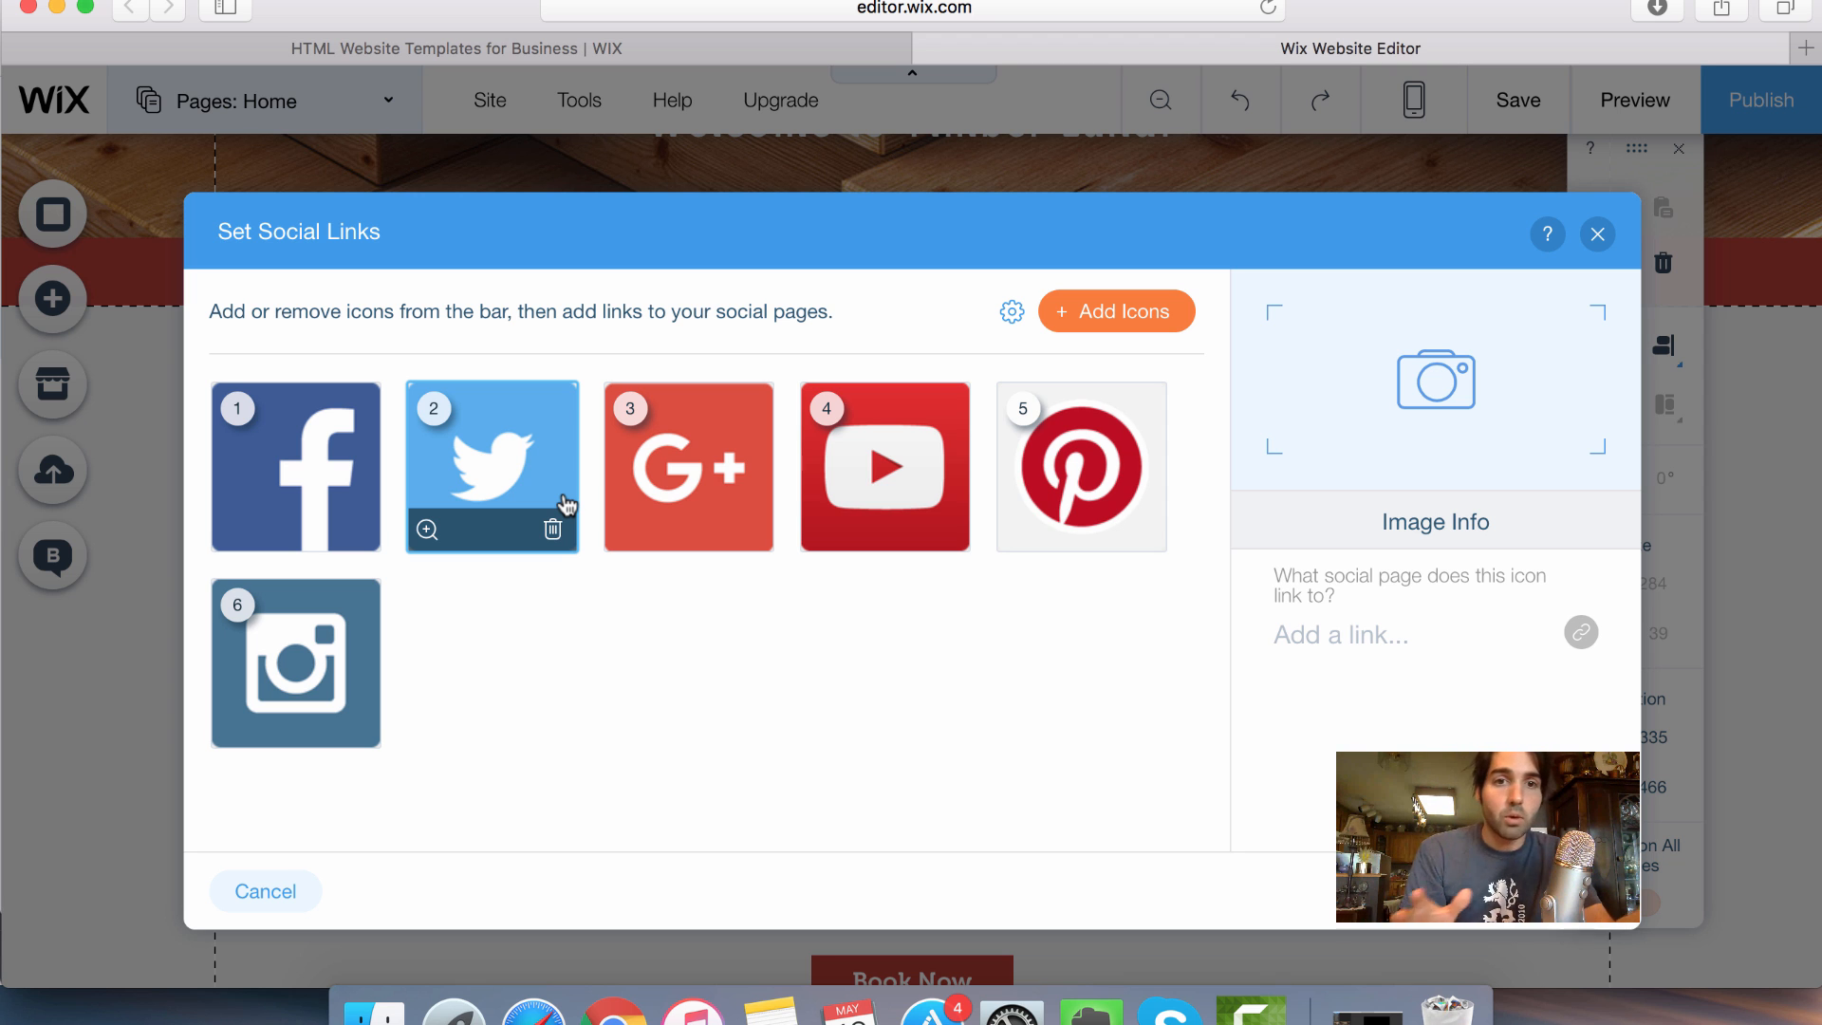
pyautogui.moveTo(526, 477)
pyautogui.mouseDown()
pyautogui.moveTo(754, 484)
pyautogui.moveTo(267, 483)
pyautogui.mouseUp()
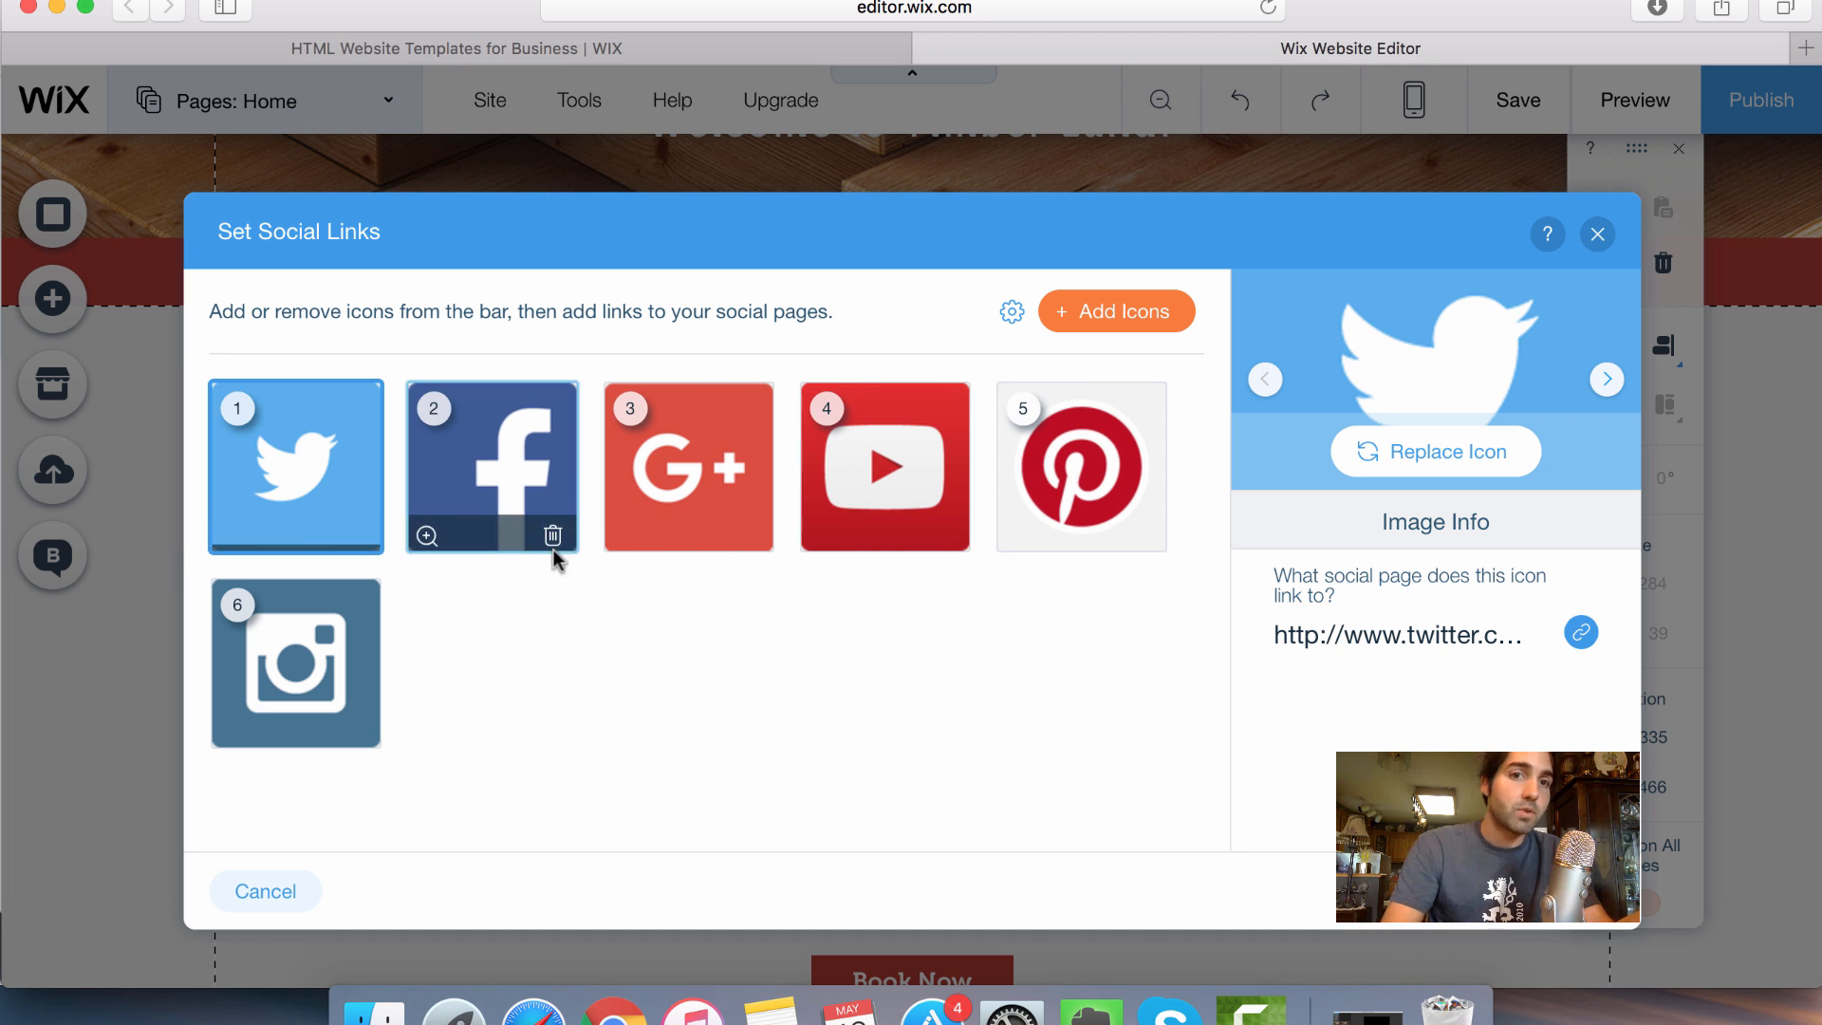
pyautogui.moveTo(492, 467)
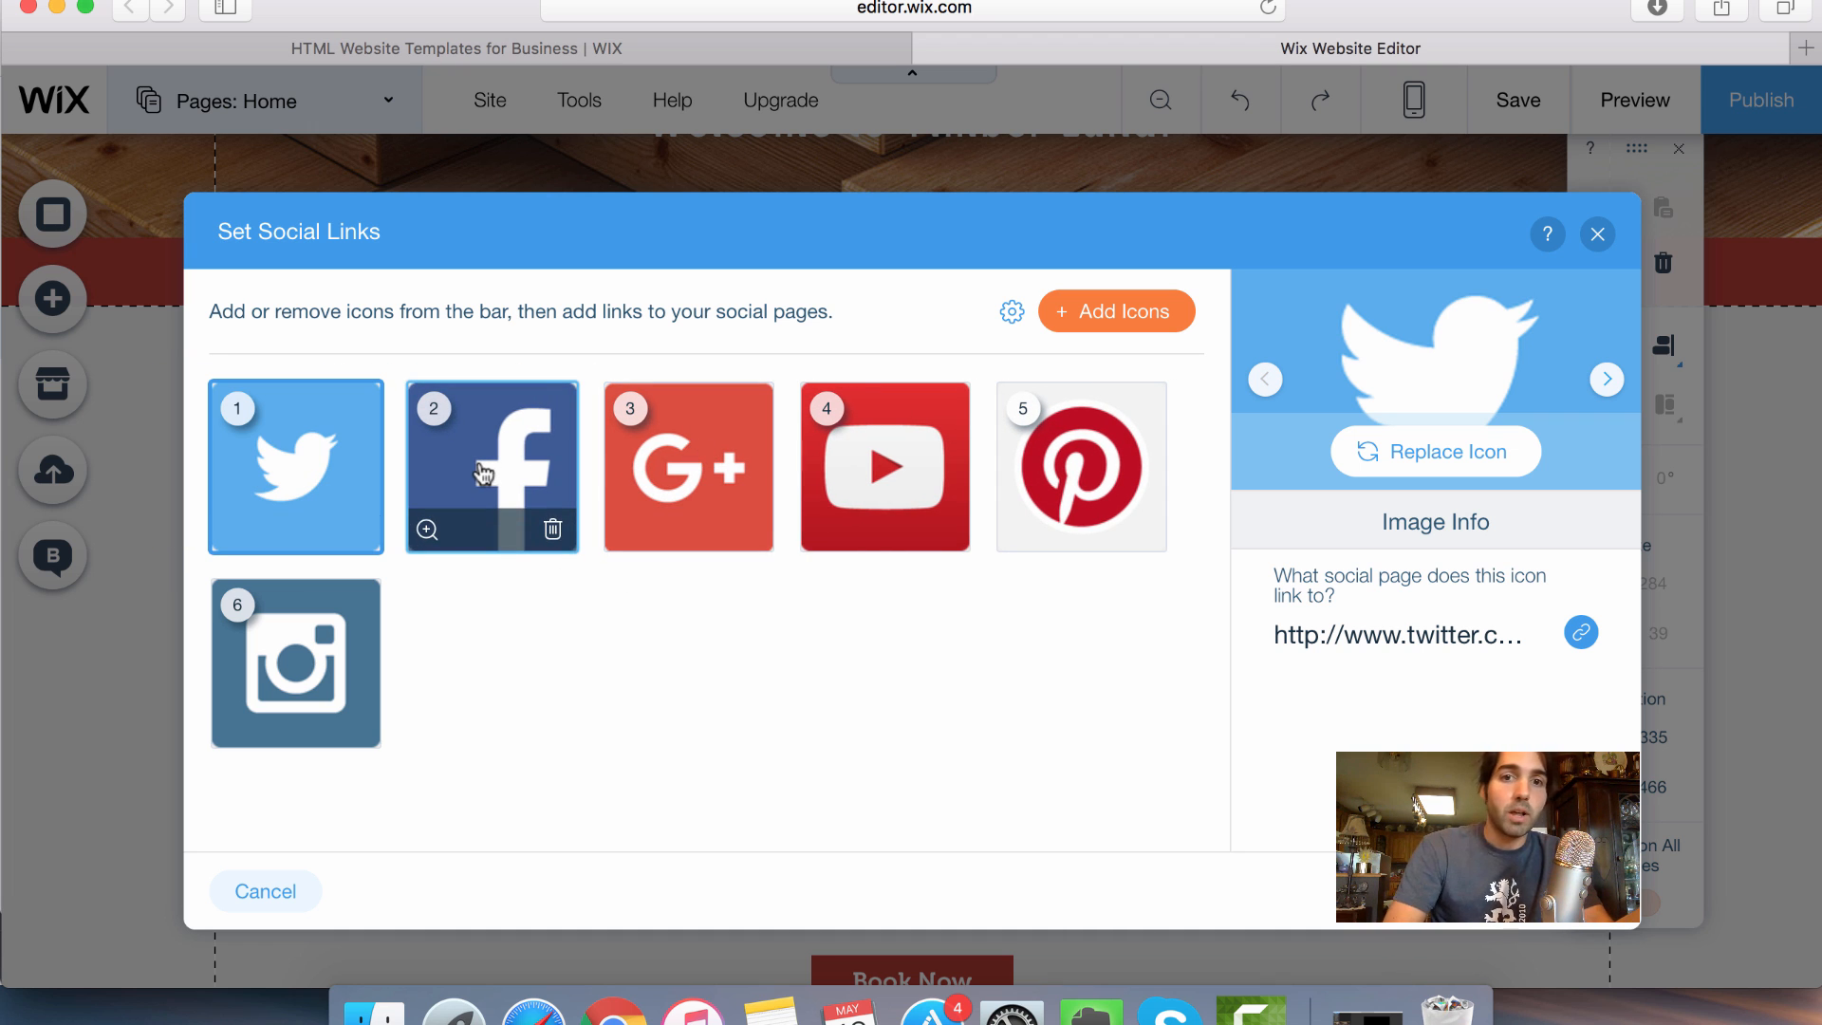
pyautogui.moveTo(485, 472); pyautogui.dragTo(700, 478)
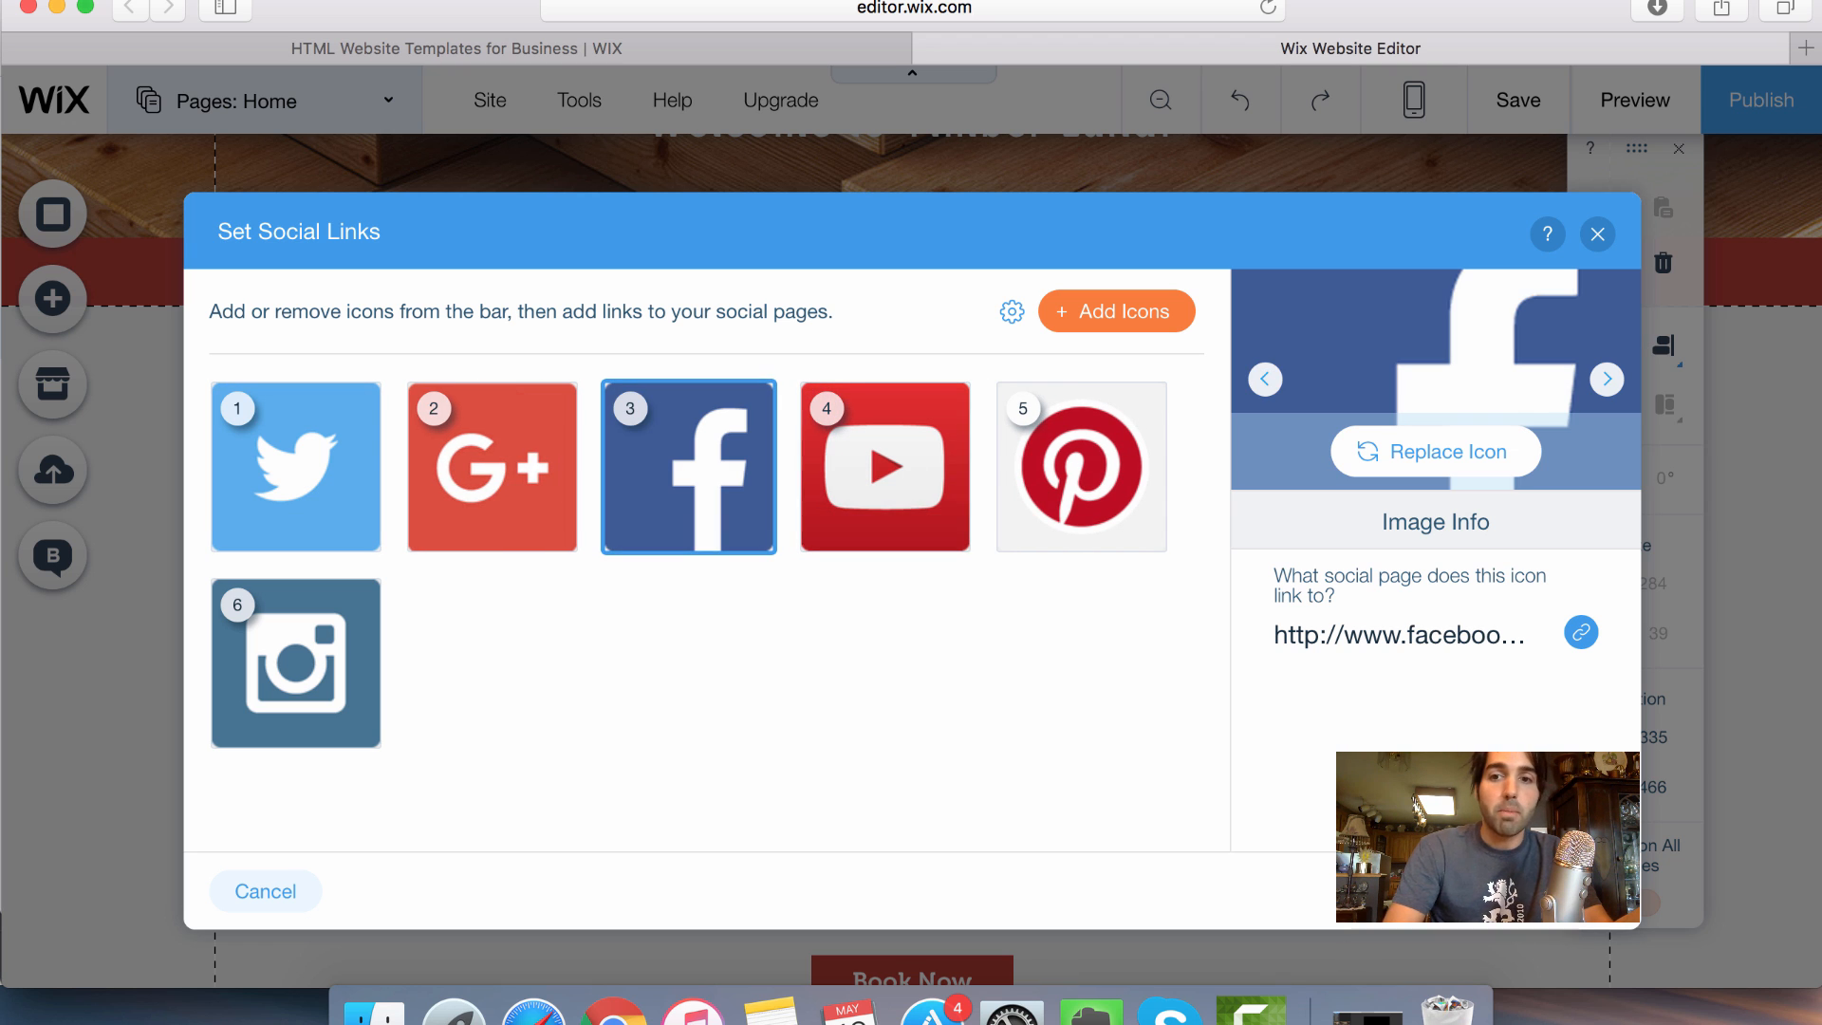
pyautogui.moveTo(1081, 465)
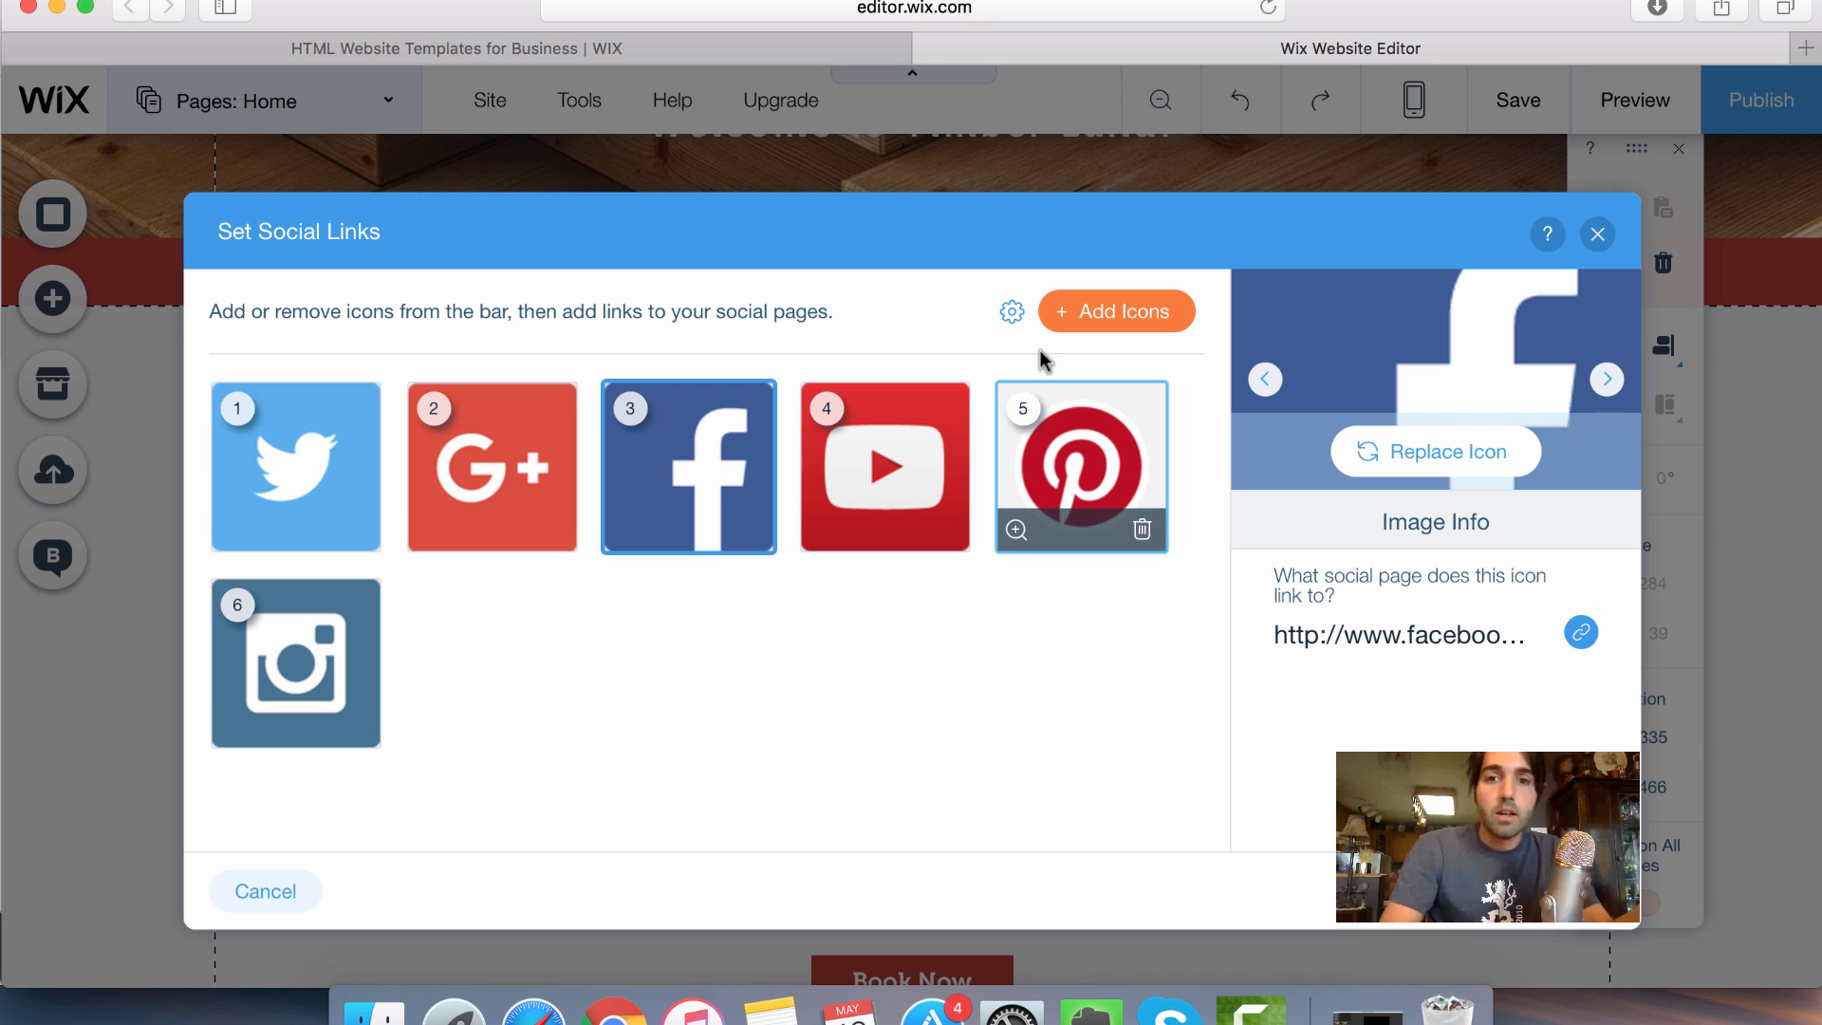
pyautogui.click(1142, 532)
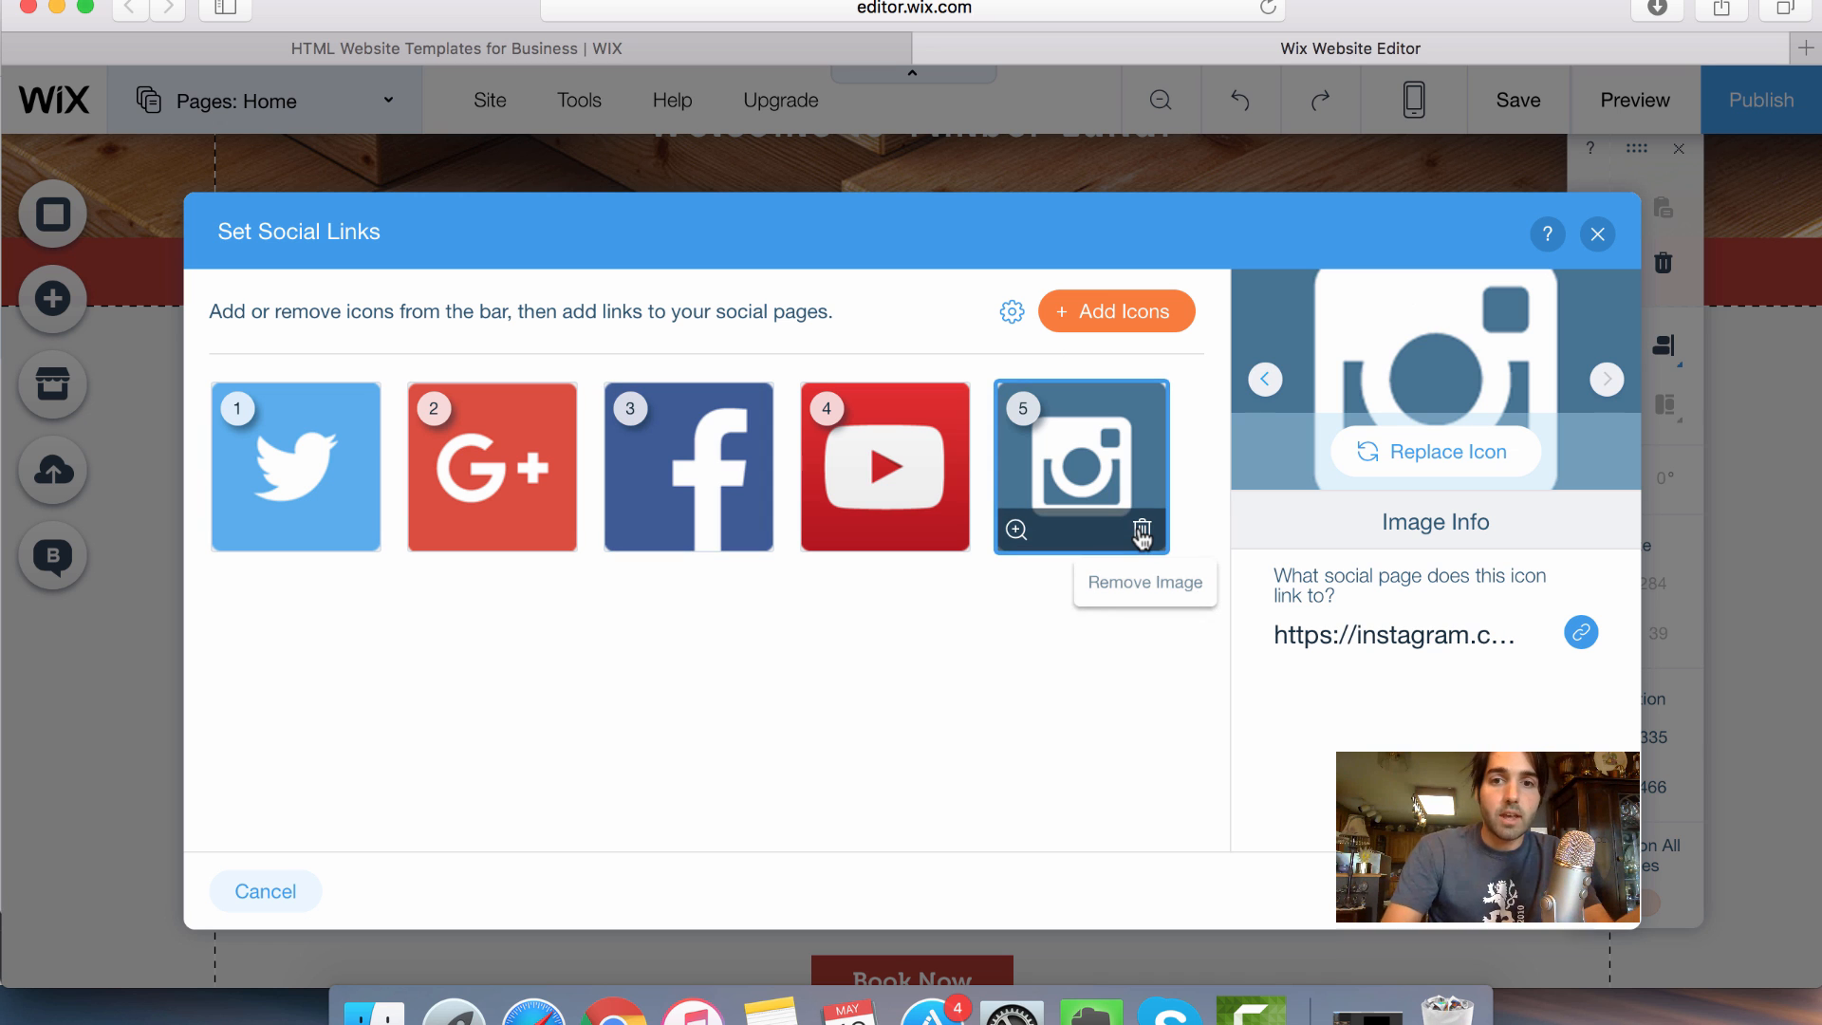
pyautogui.press('Escape')
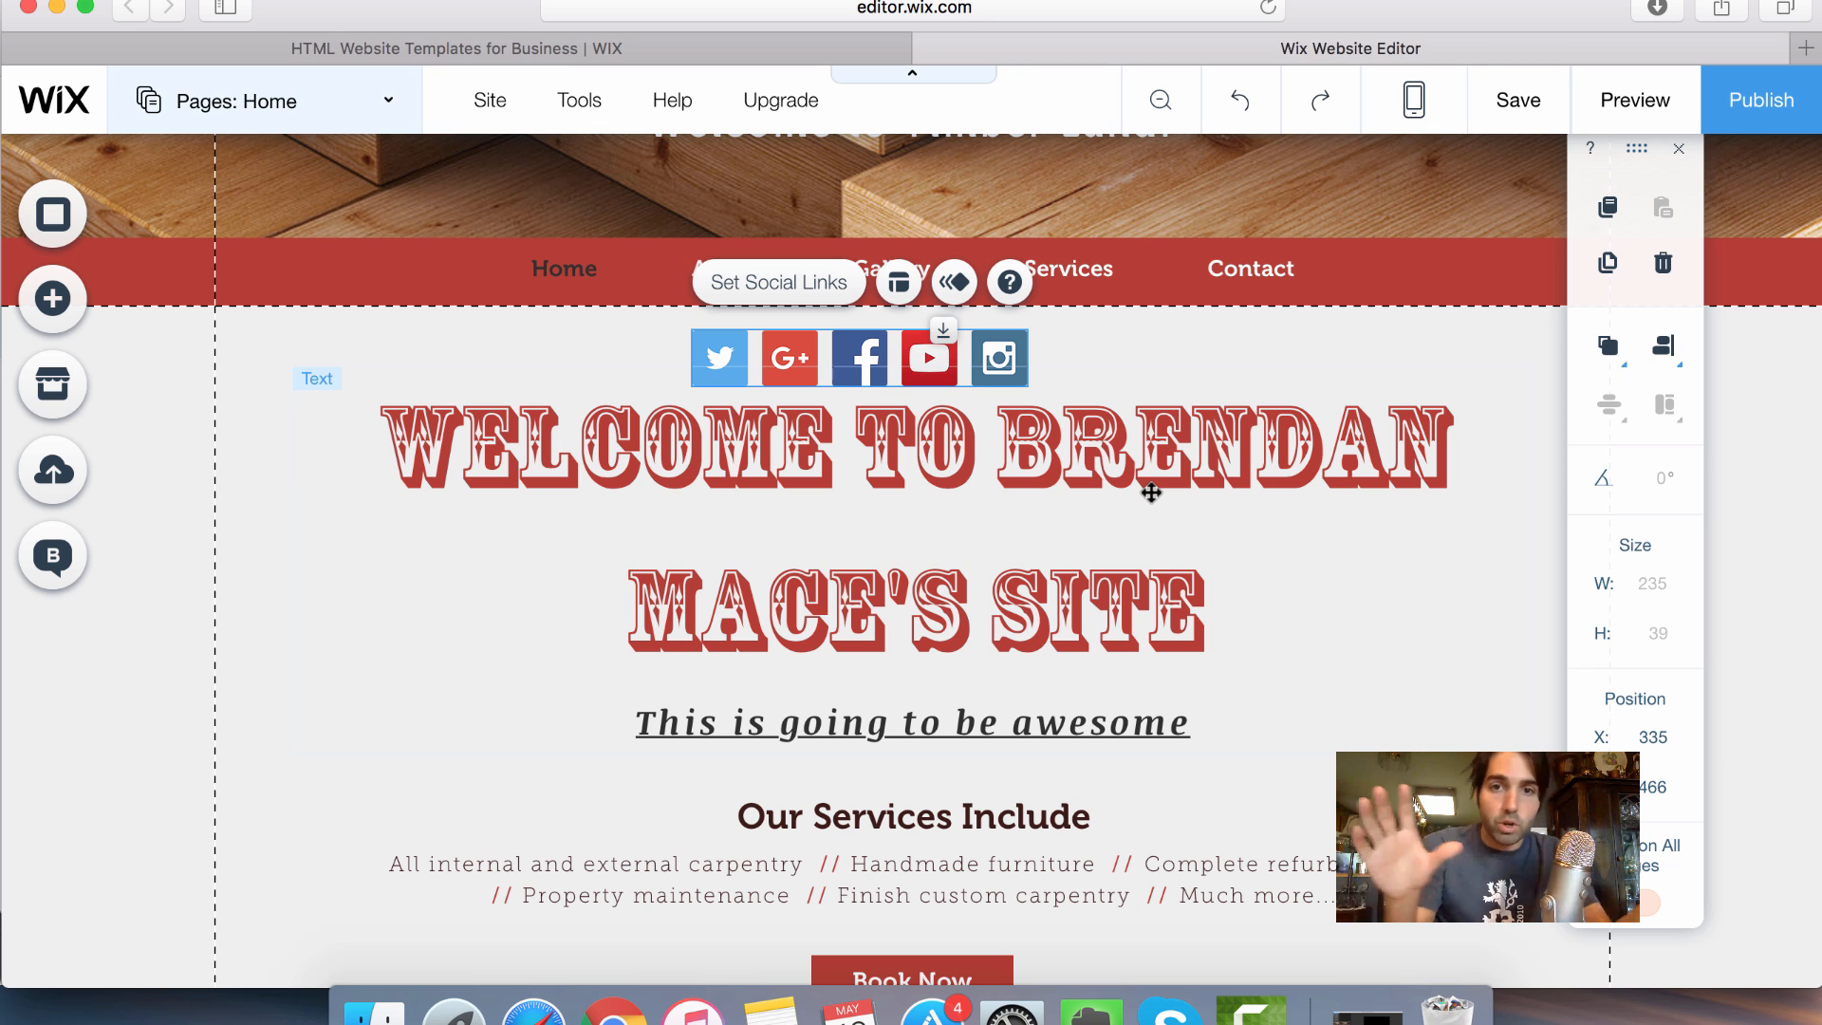
# Open the image uploads library and browse the Desktop for a file.
pyautogui.click(53, 302)
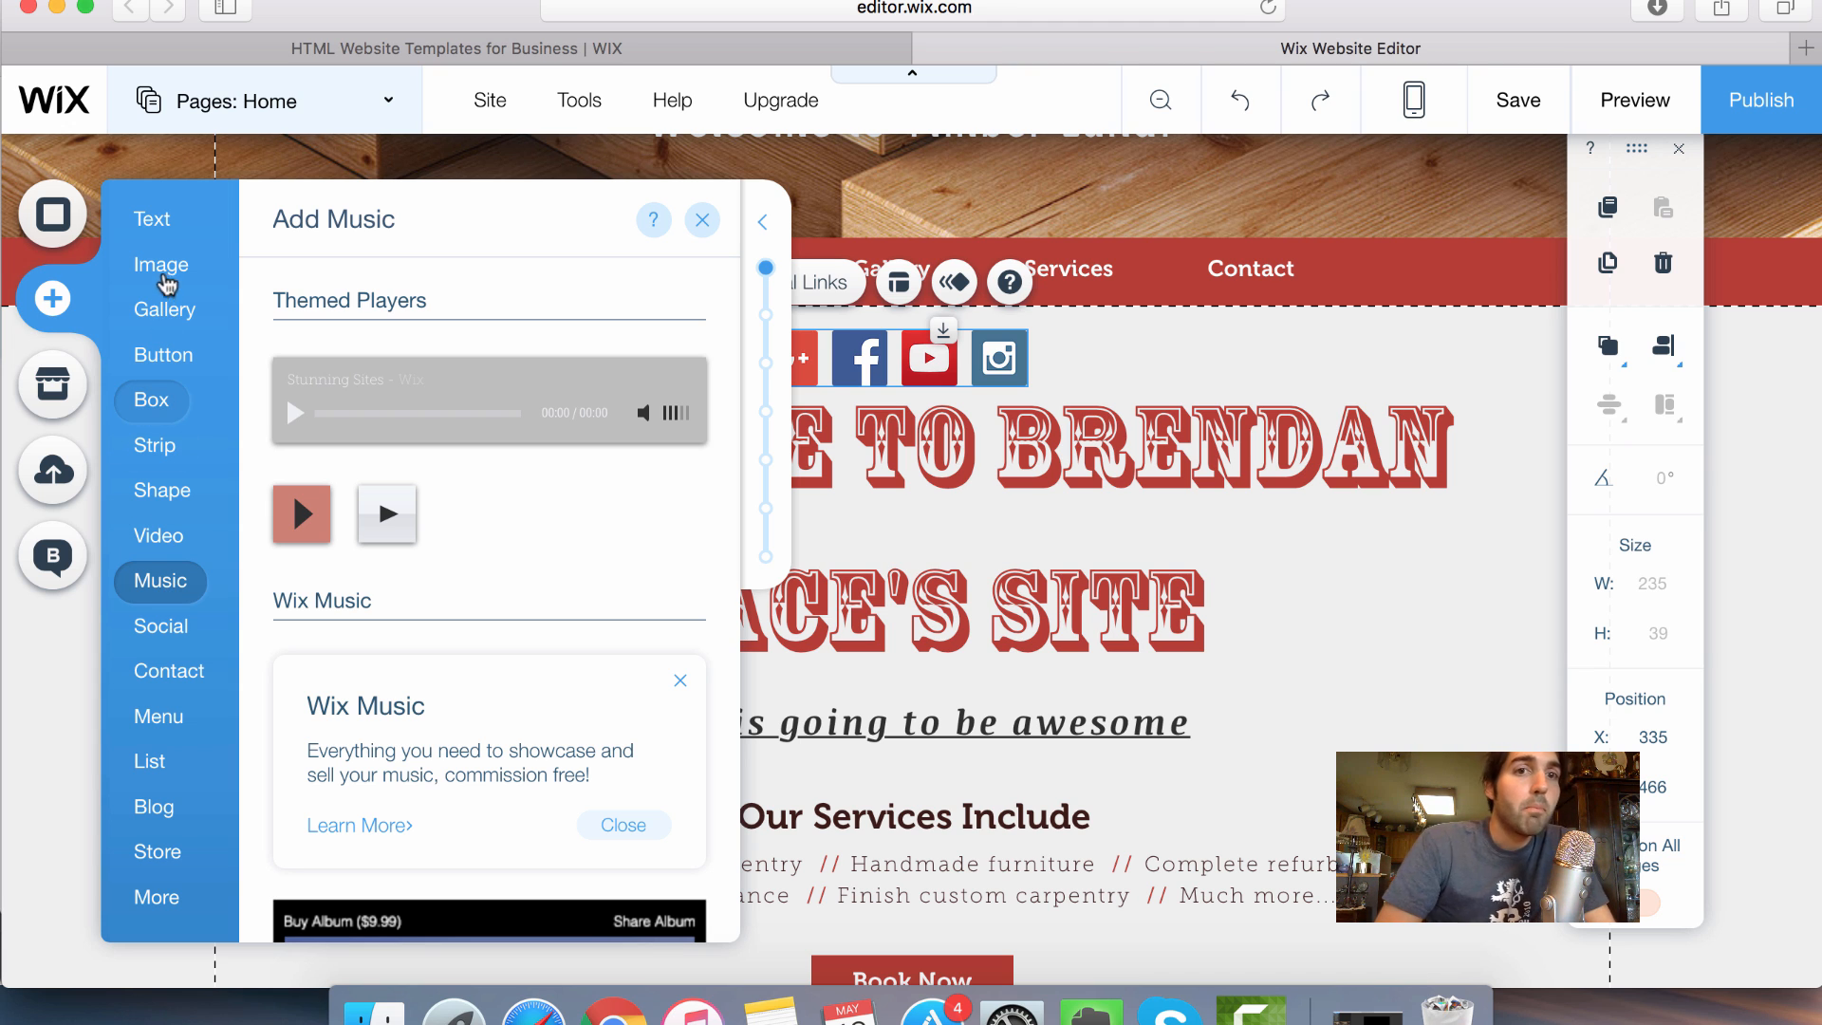
pyautogui.moveTo(162, 266)
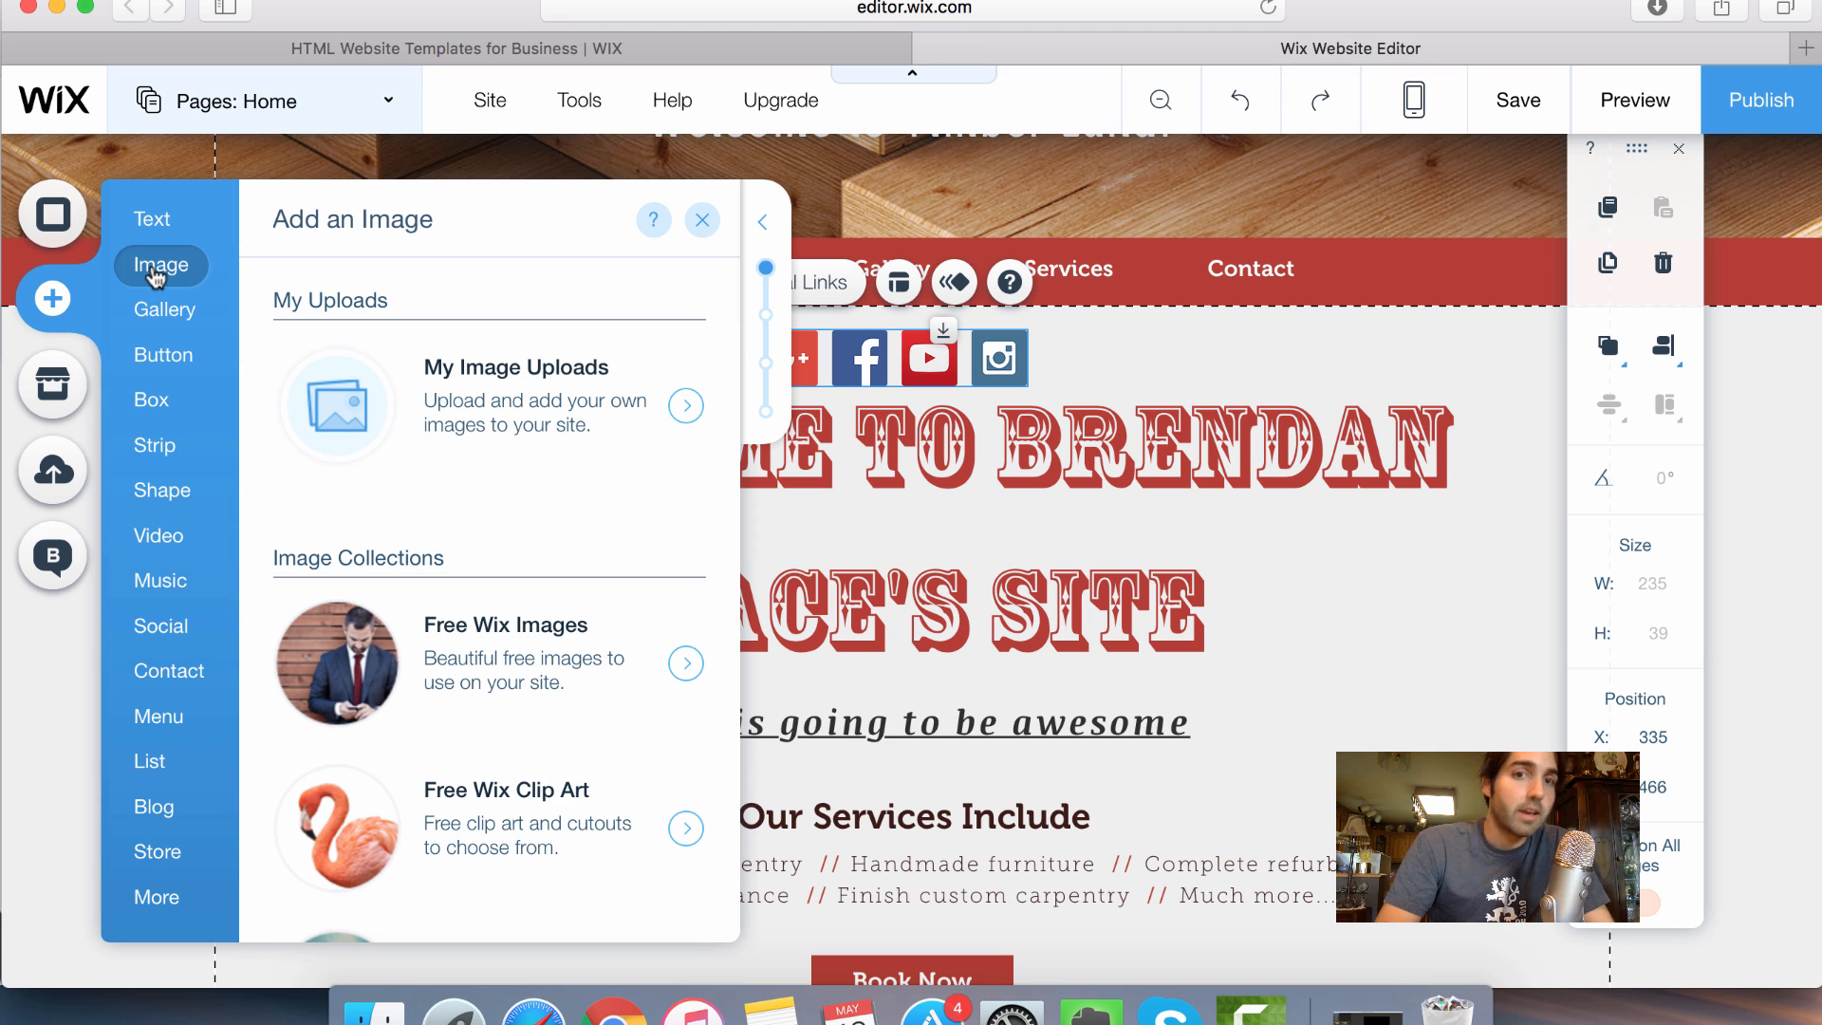
pyautogui.click(386, 407)
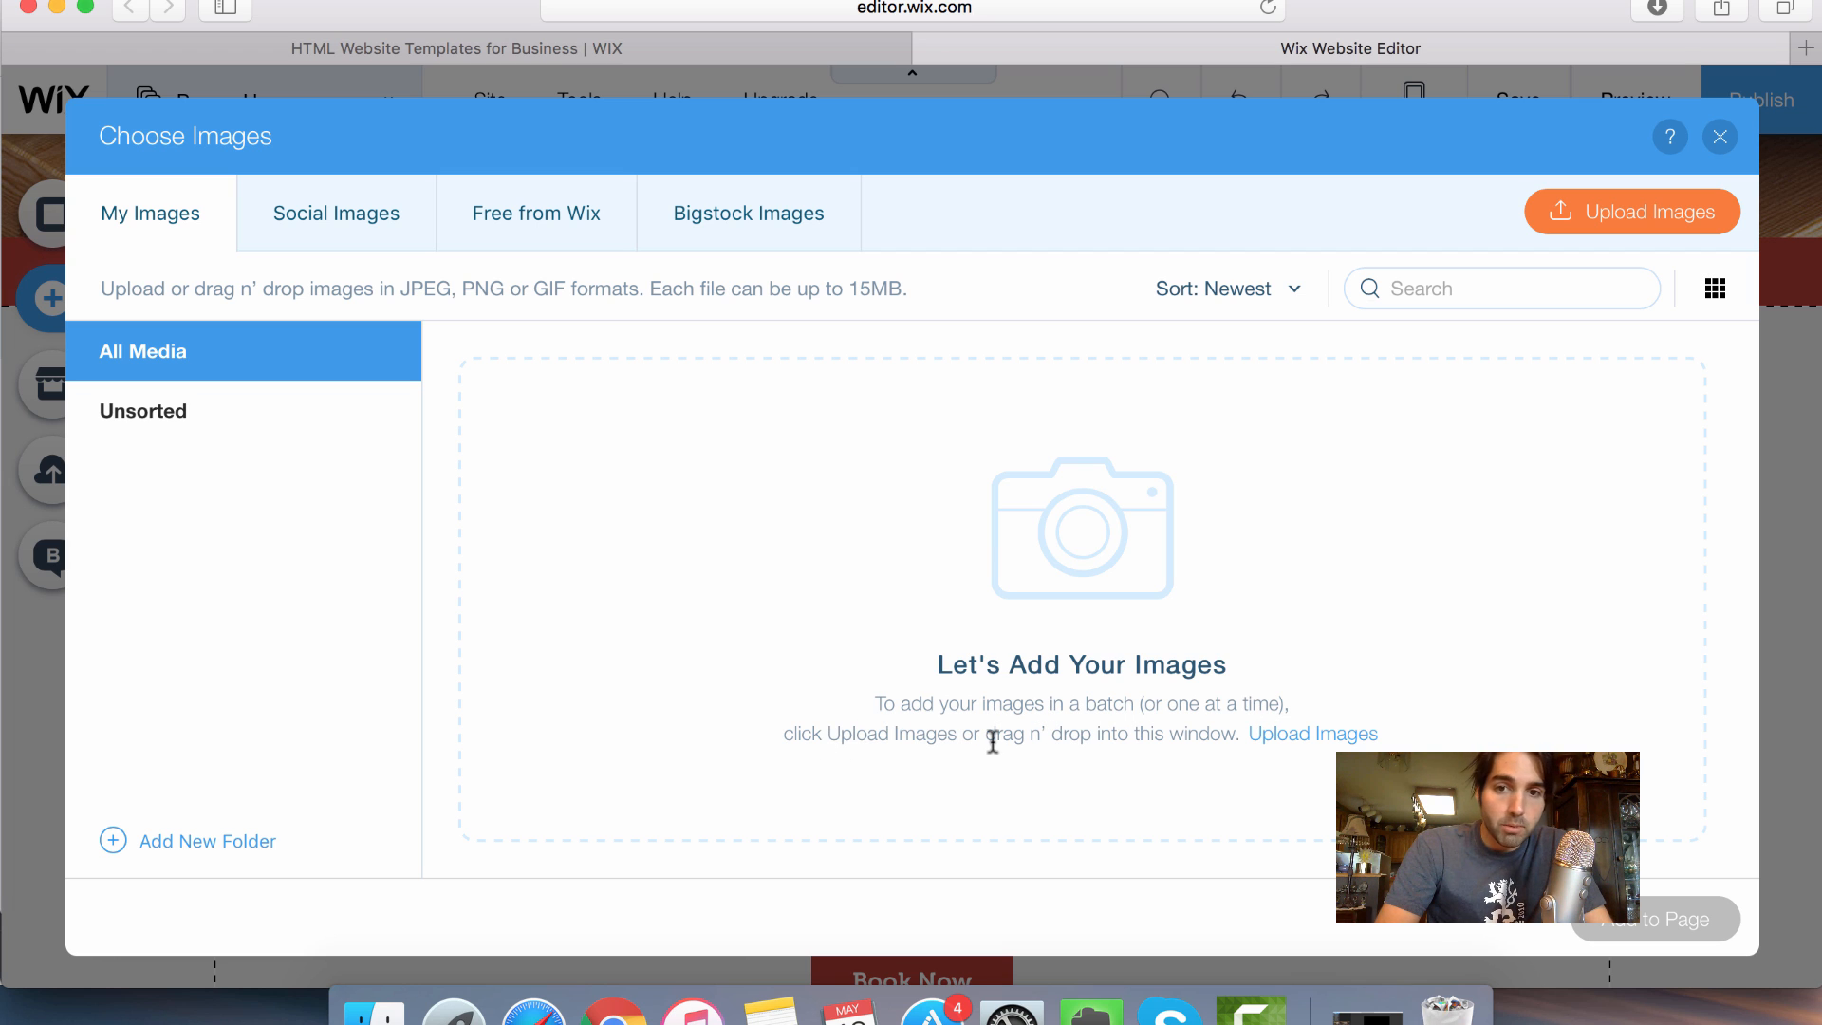
pyautogui.click(1300, 740)
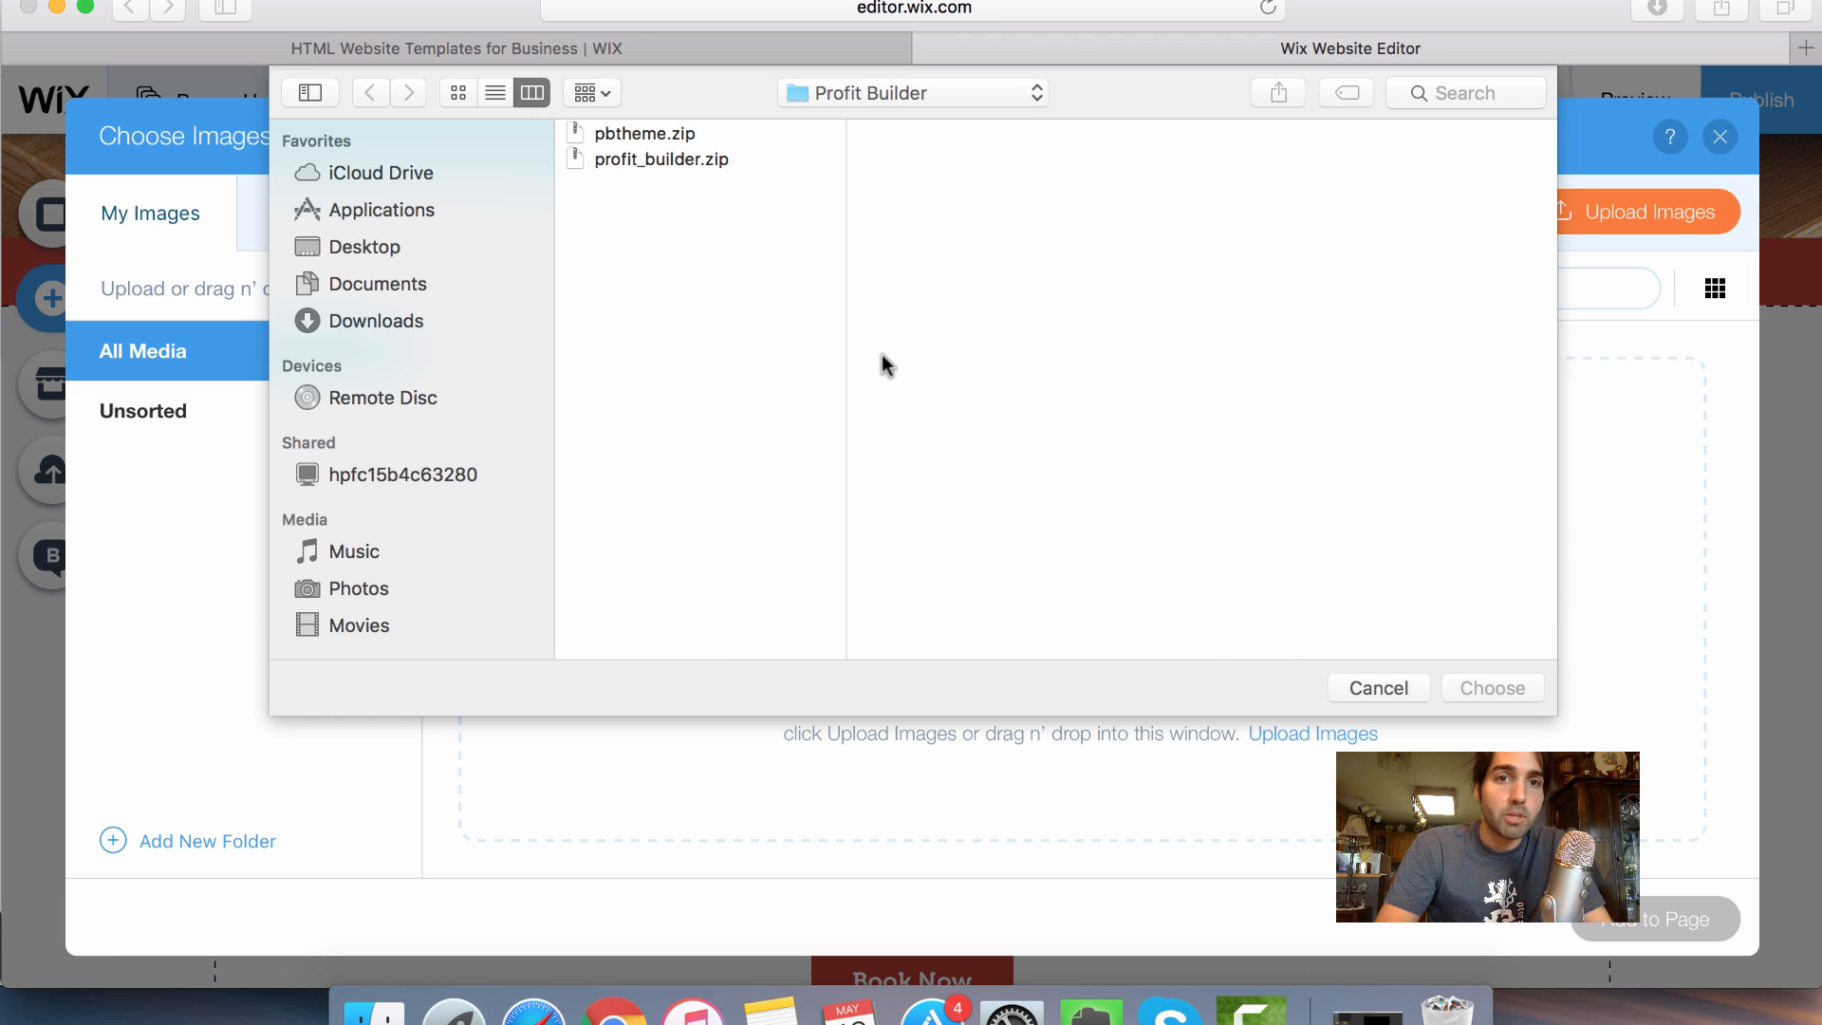
pyautogui.click(419, 250)
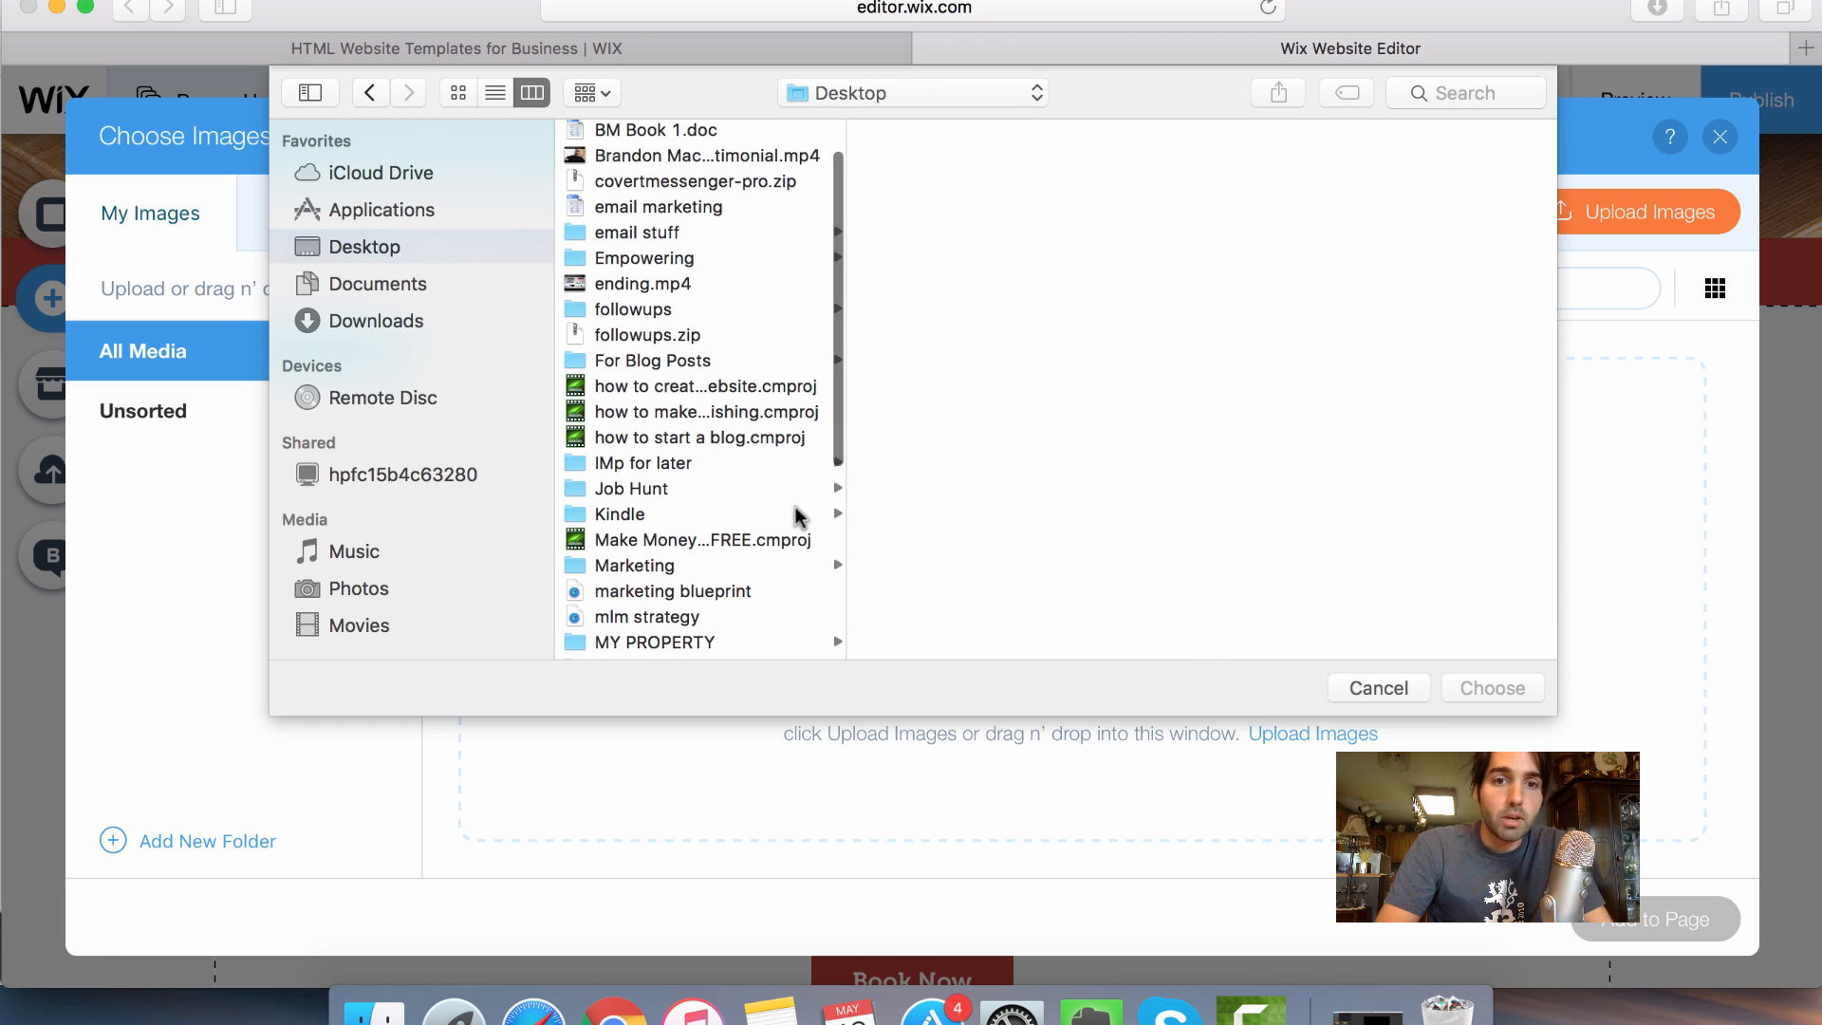
pyautogui.scroll(-5, 798, 516)
pyautogui.scroll(-3, 797, 515)
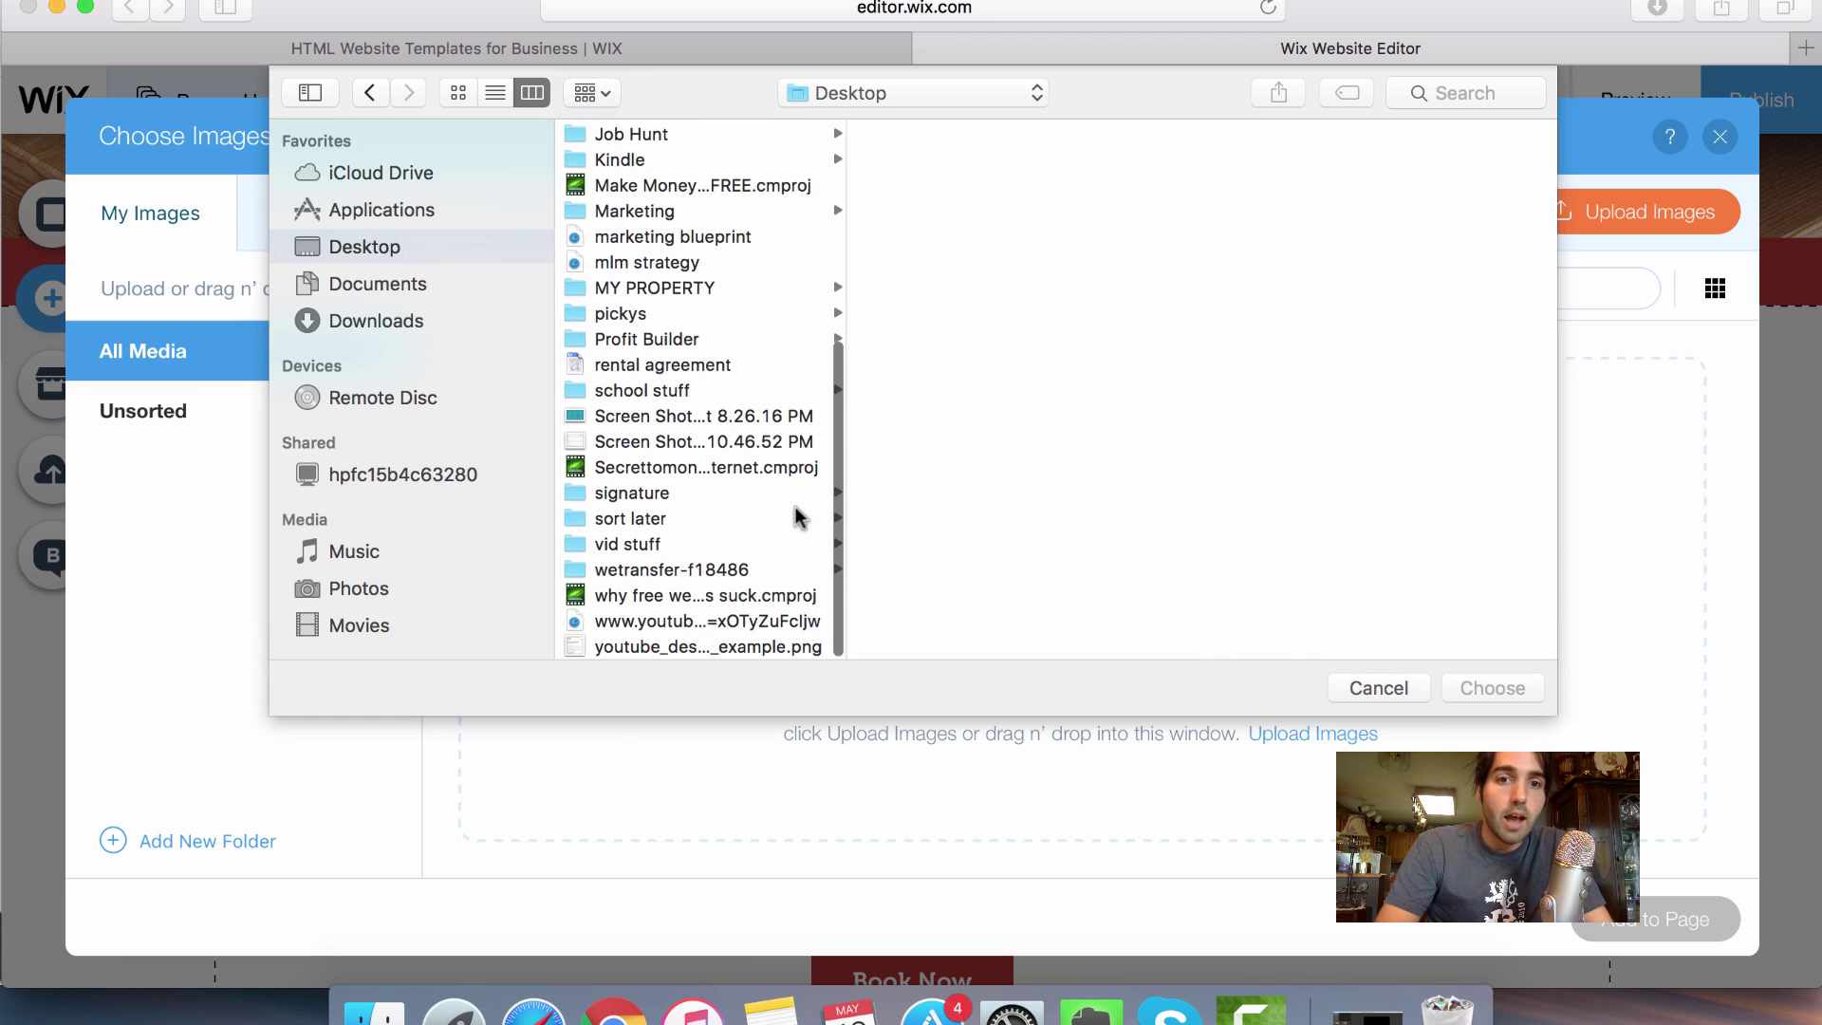
# Upload the Screen Shot 8.26.16 PM features image to All Media.
pyautogui.click(684, 420)
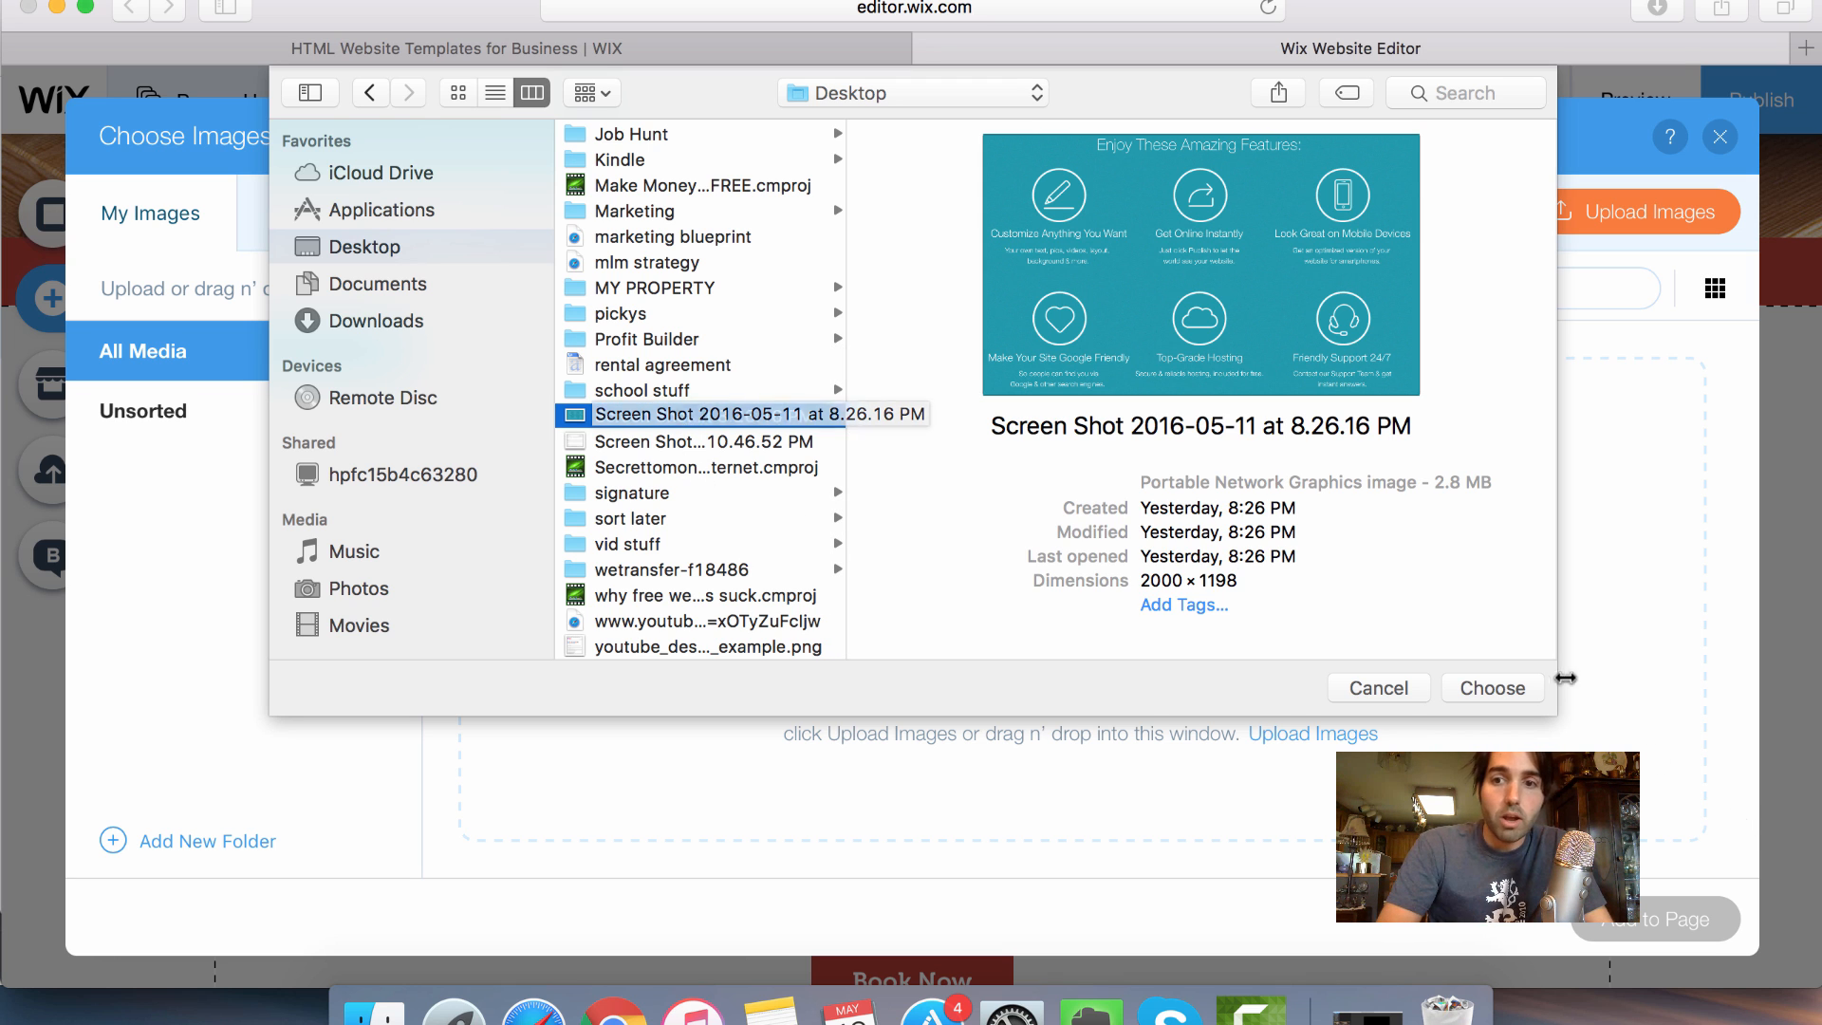
pyautogui.click(1492, 687)
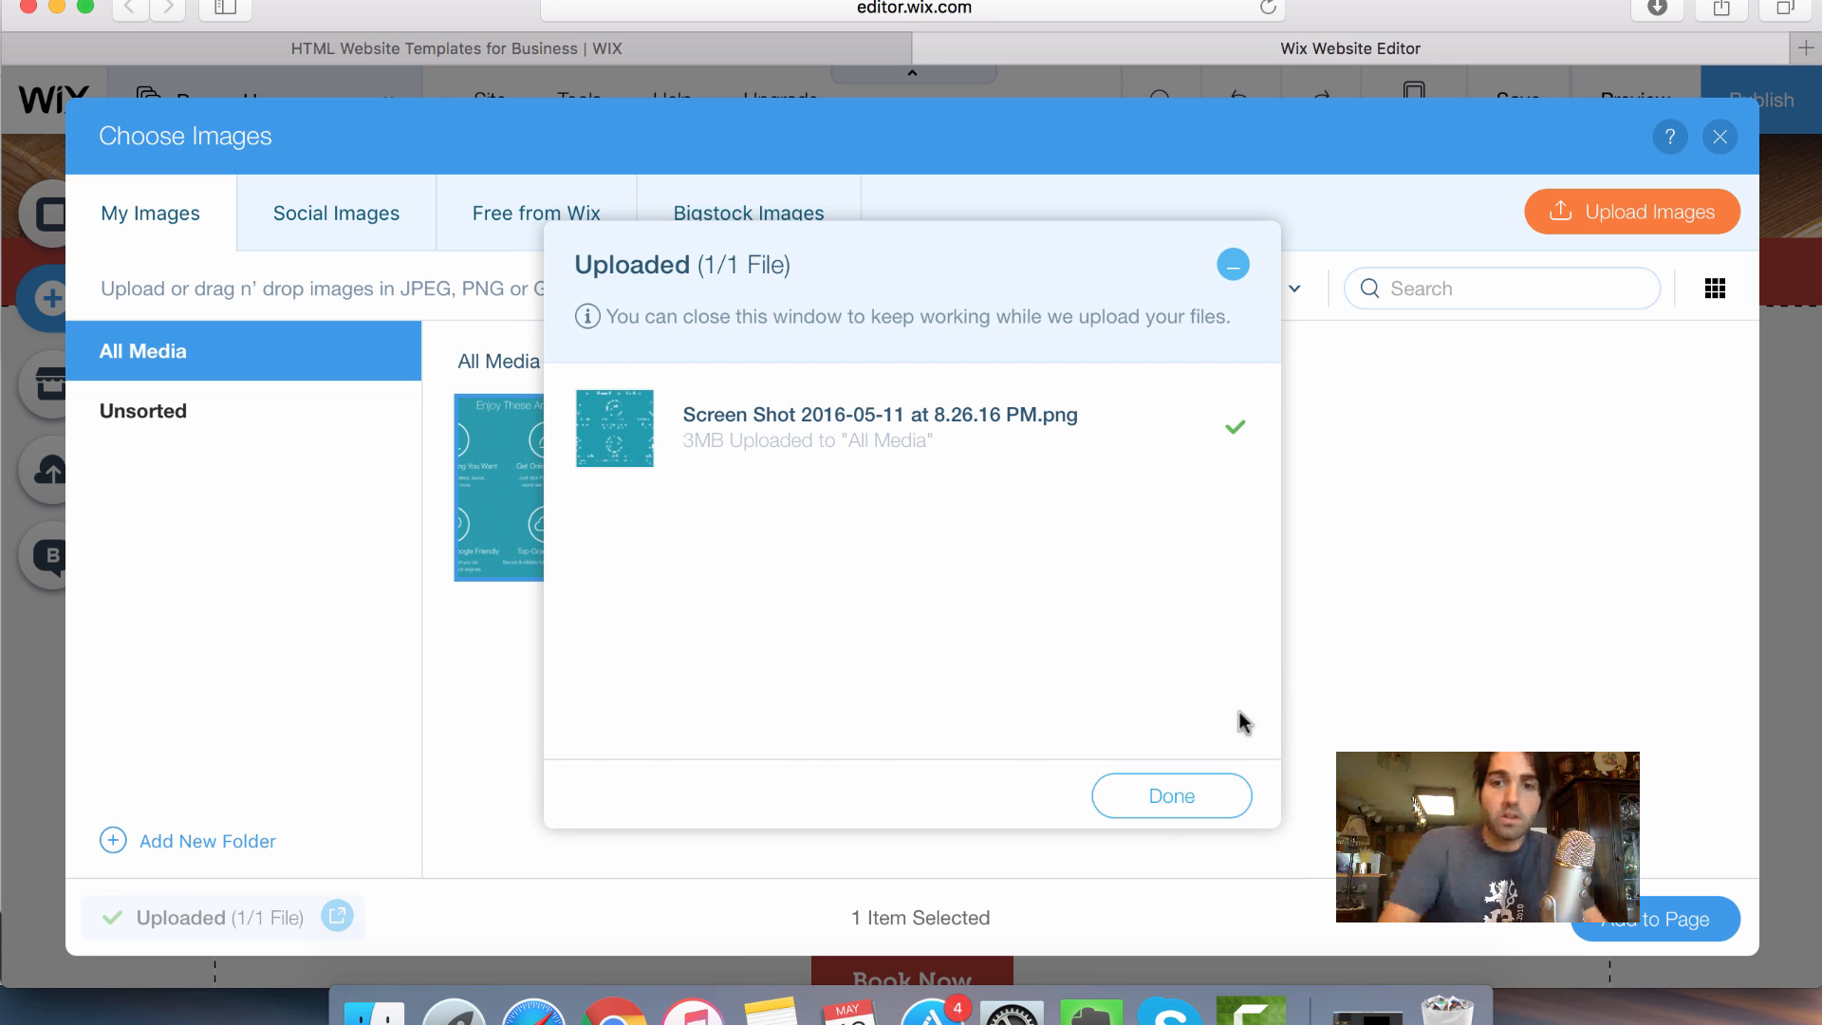
pyautogui.click(1205, 779)
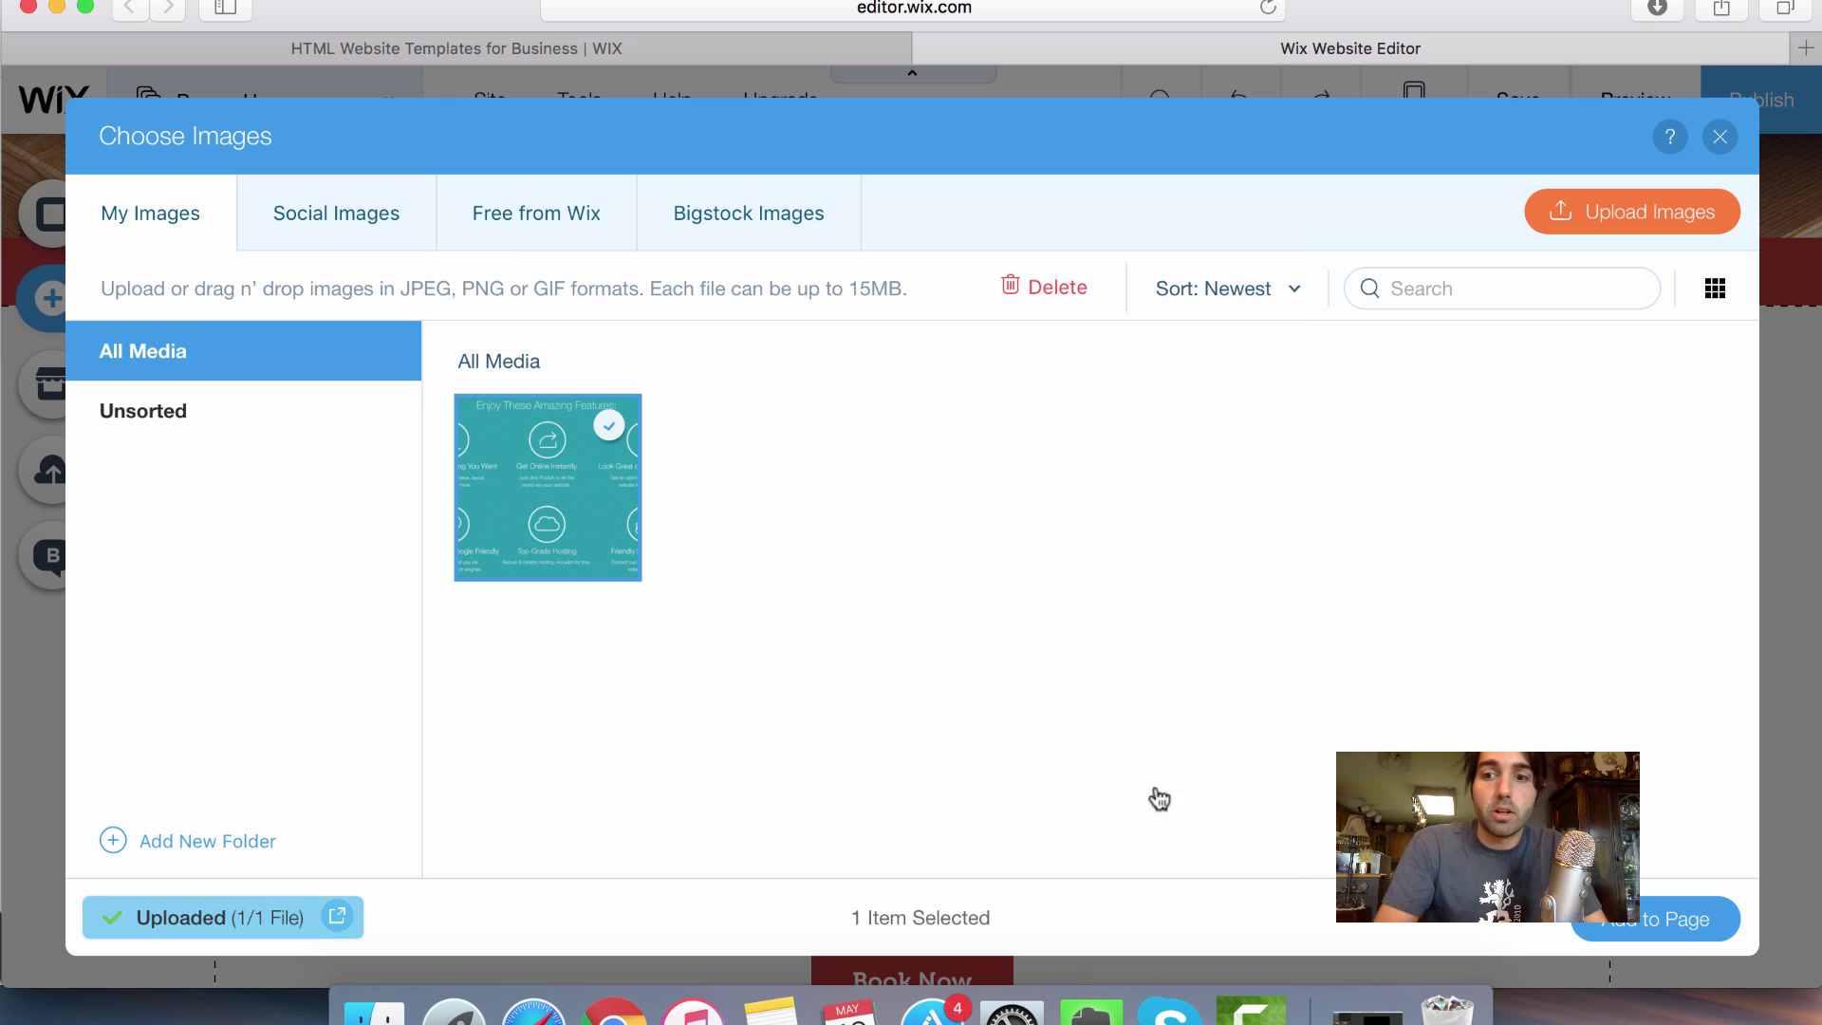
# Place the features image on the home page below the 'This is going to be awesome' line.
pyautogui.click(1651, 918)
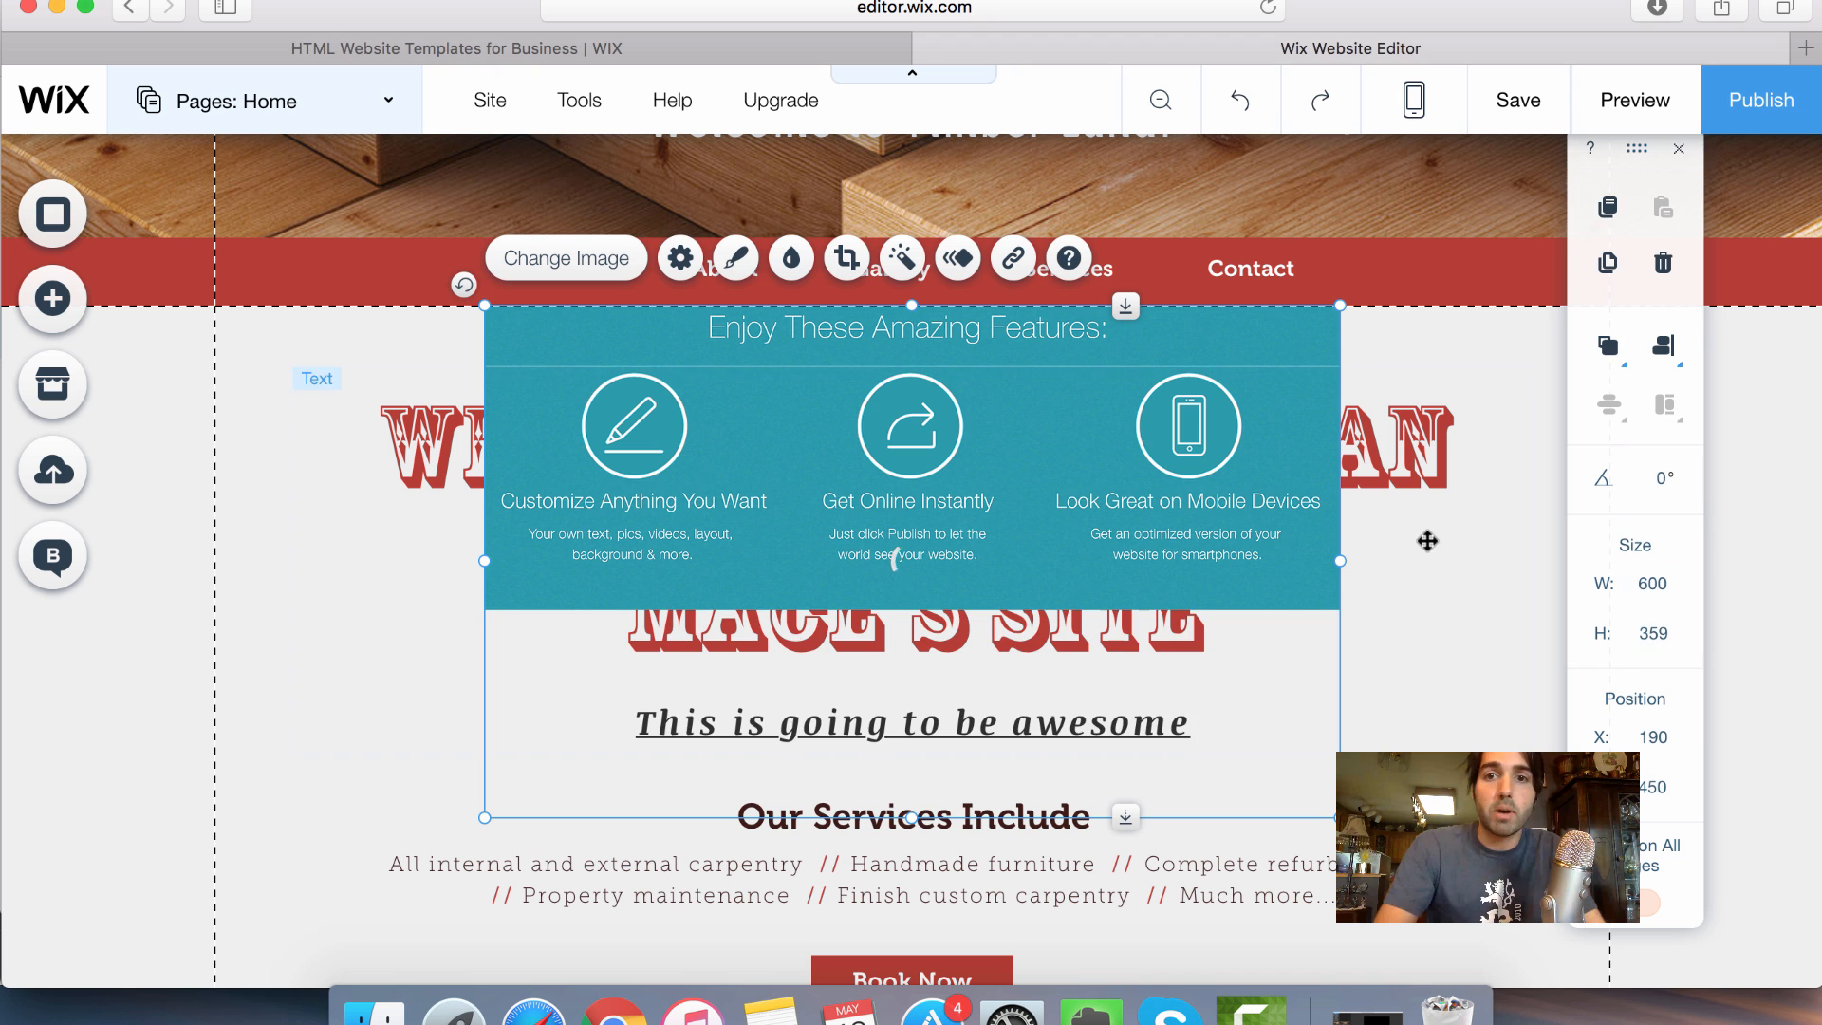
pyautogui.moveTo(1185, 491); pyautogui.dragTo(1322, 769)
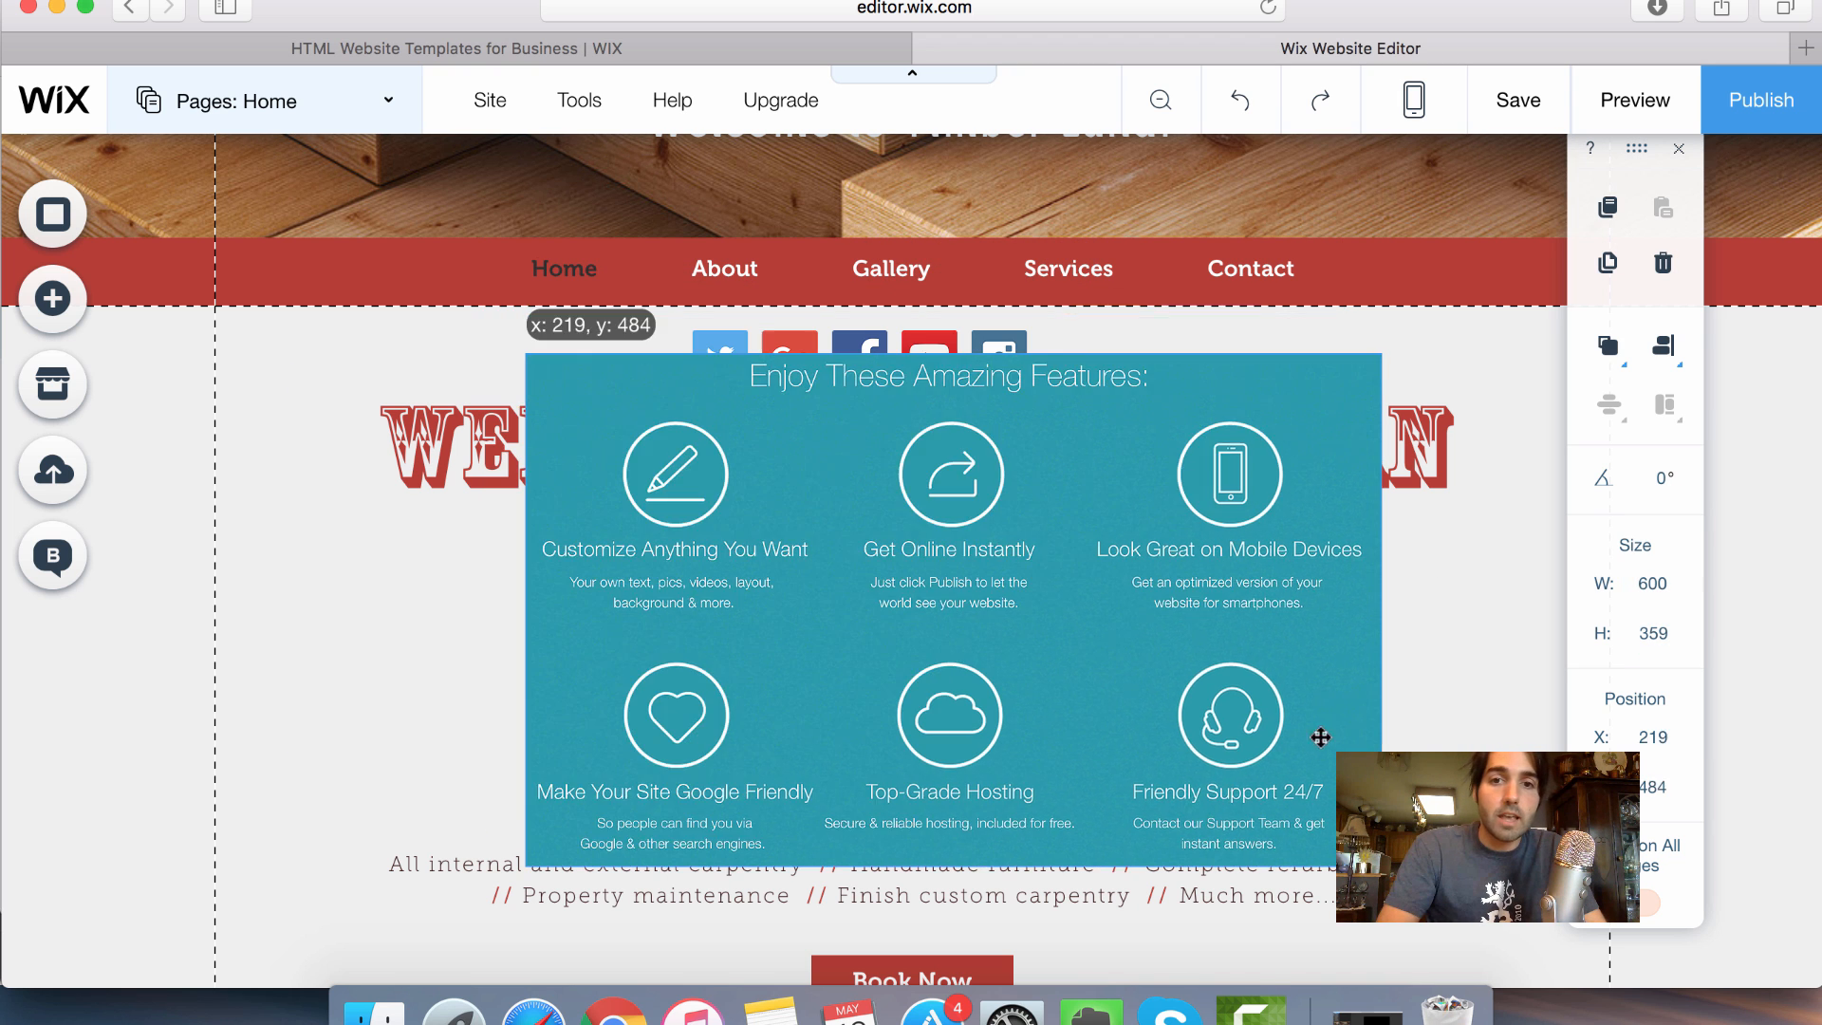
pyautogui.scroll(-5, 272, 606)
pyautogui.moveTo(1117, 523); pyautogui.dragTo(870, 747)
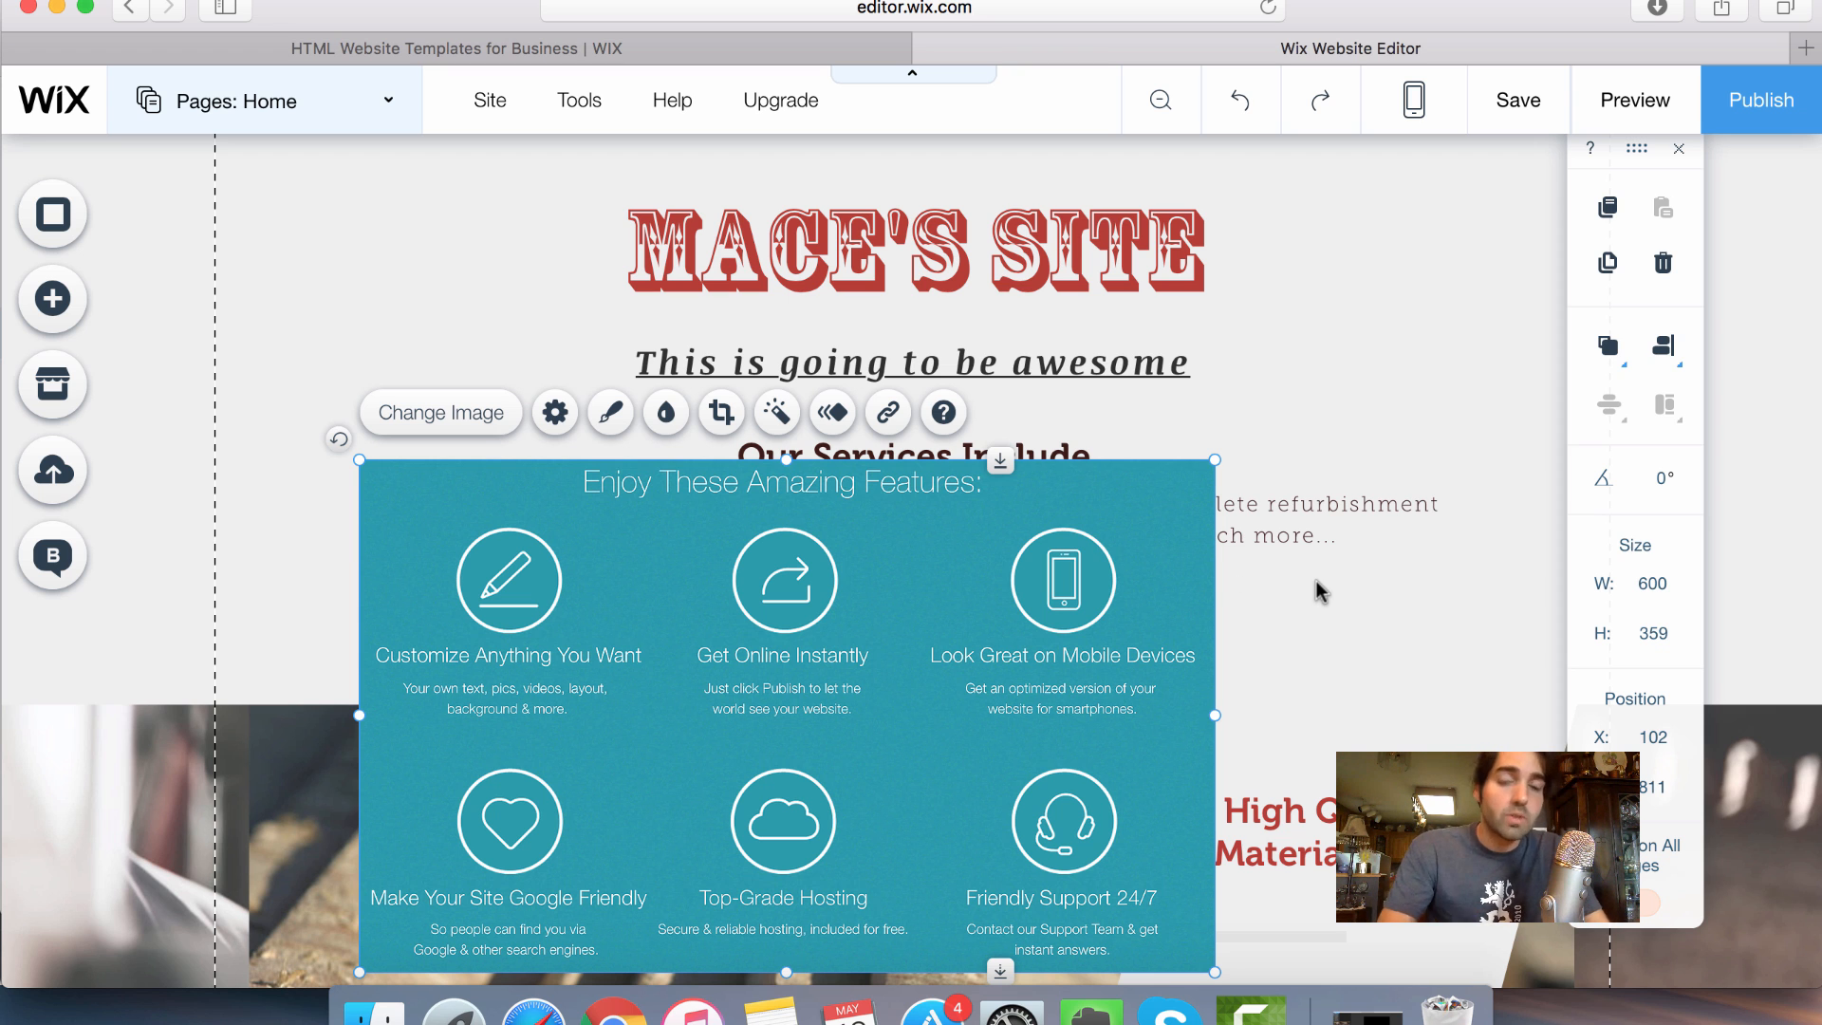
pyautogui.scroll(5, 1316, 590)
pyautogui.scroll(5, 1316, 589)
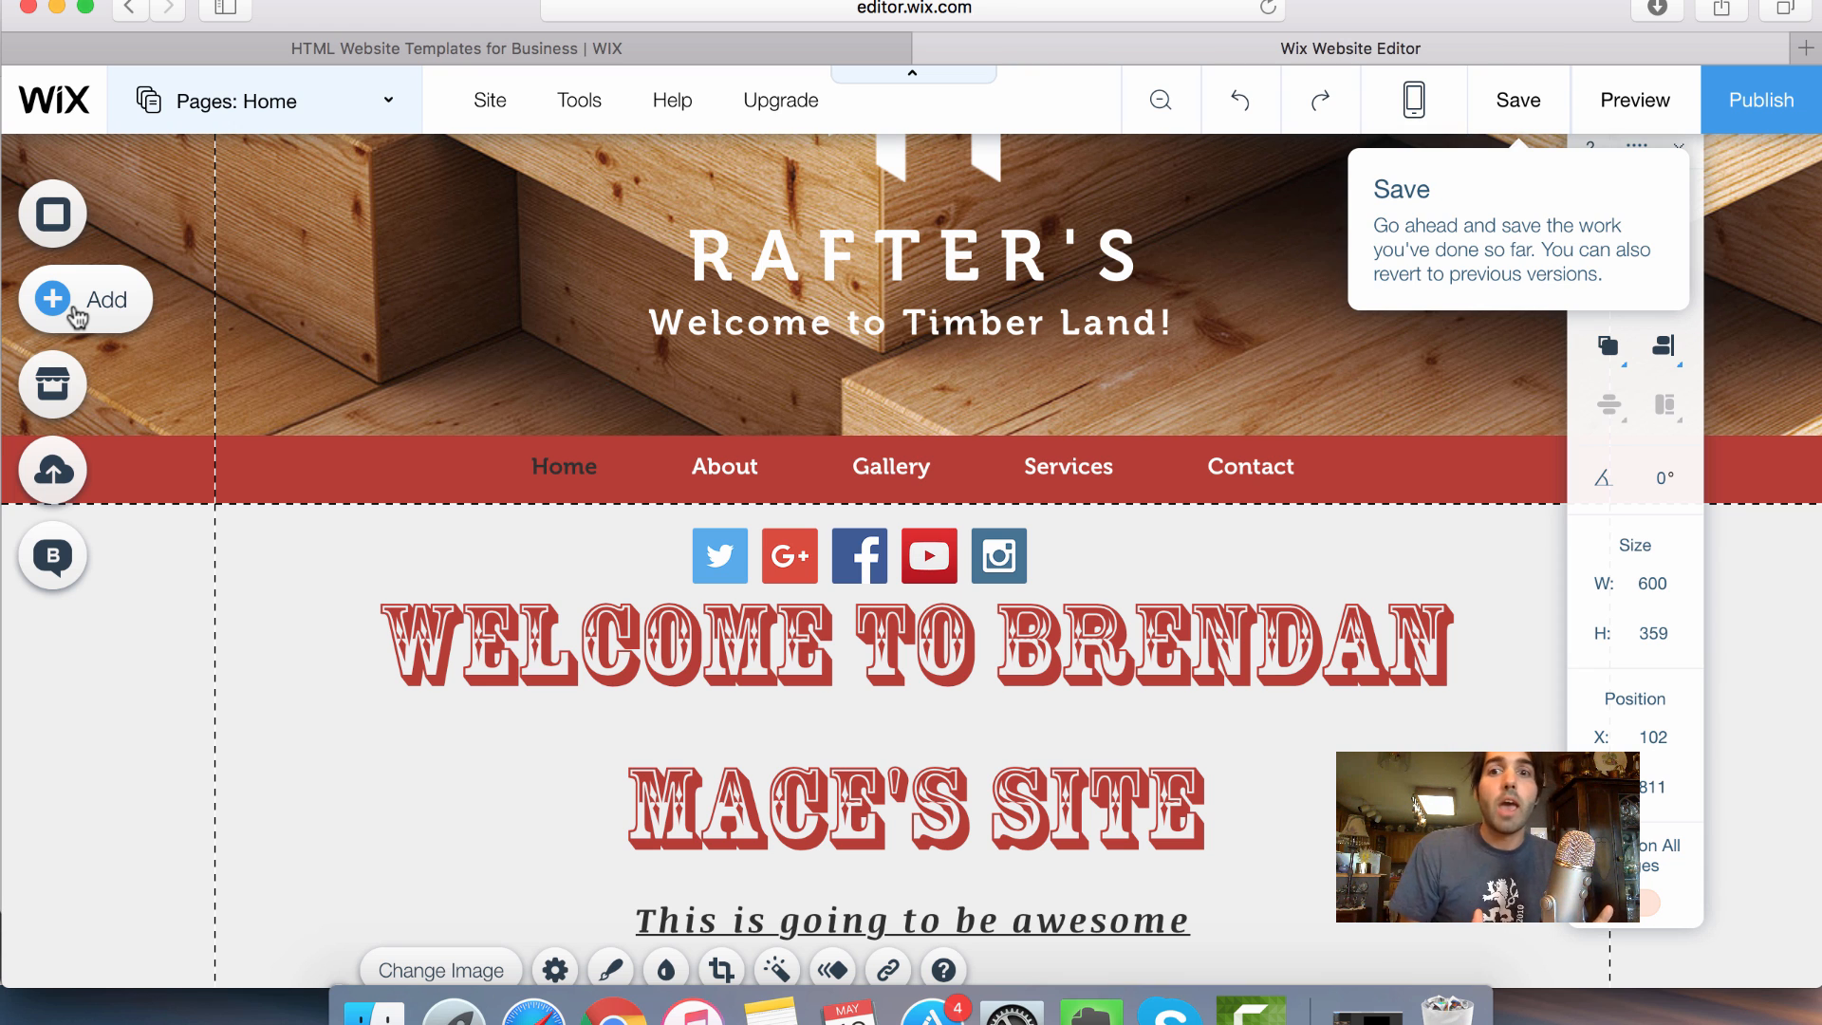
# Try the floating-particles video background, then make the bananas-on-teal image the page background.
pyautogui.click(95, 221)
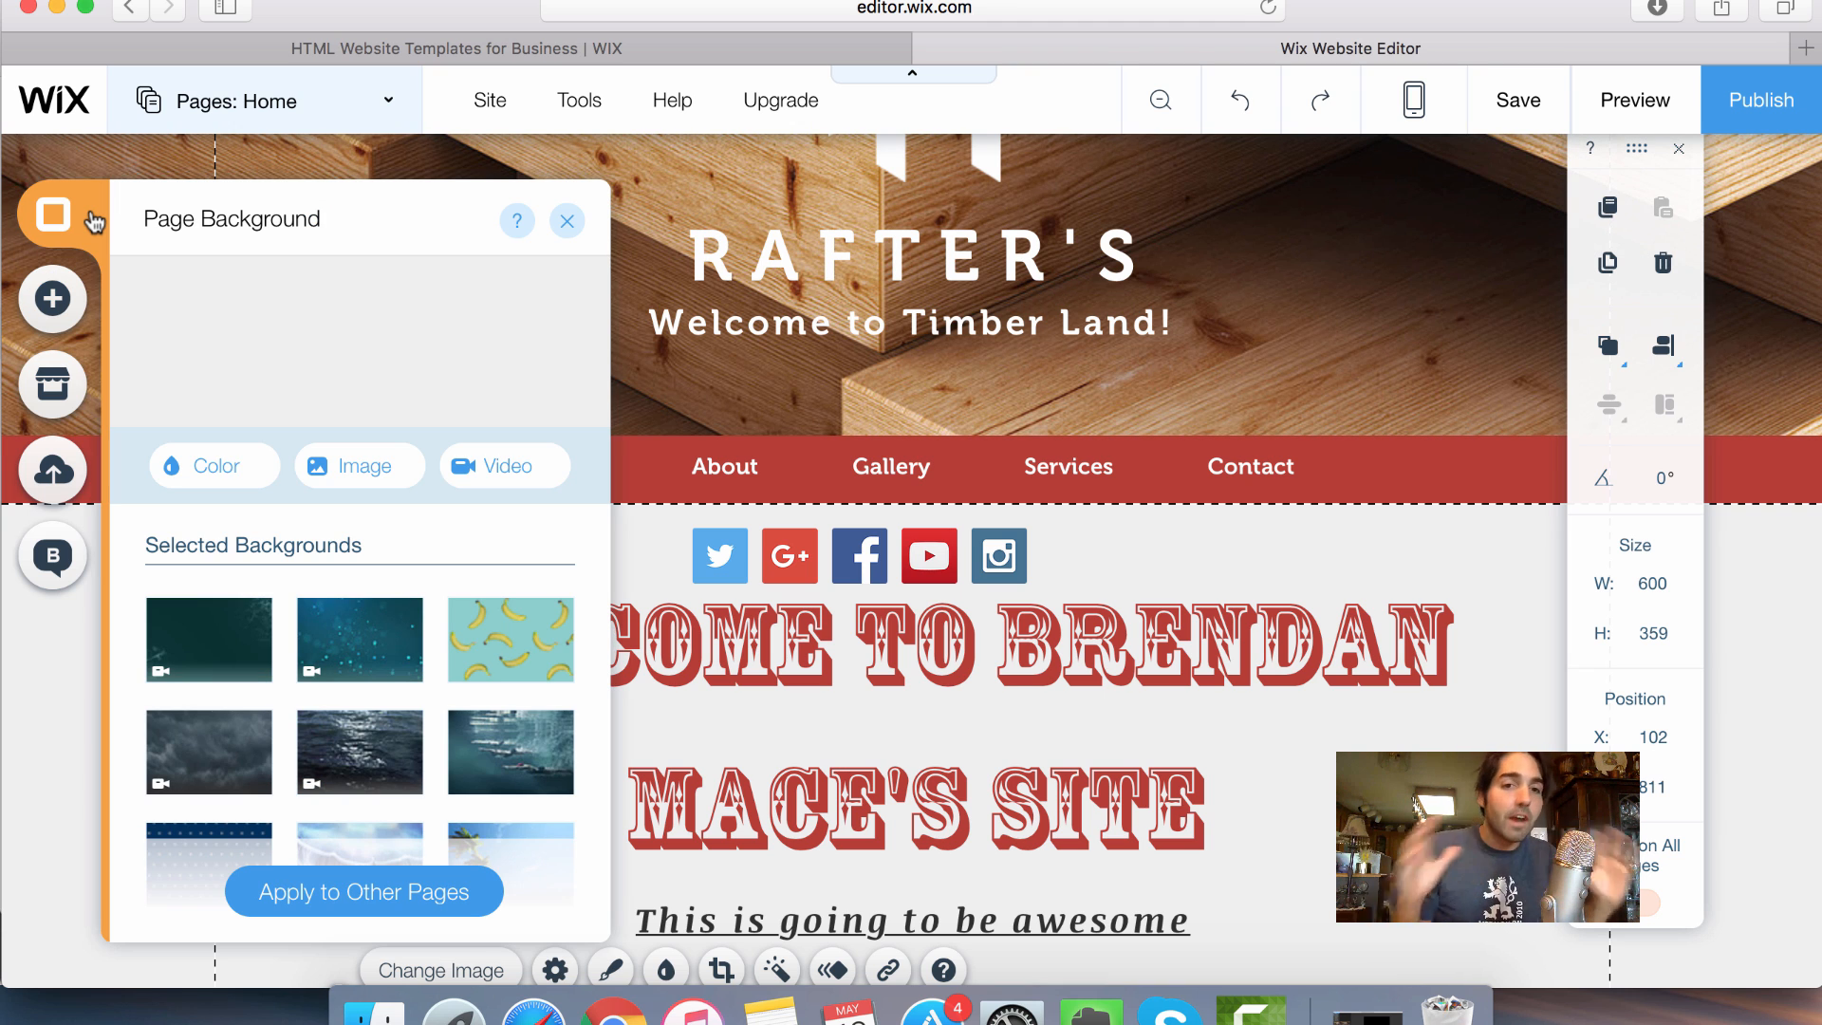
pyautogui.click(364, 653)
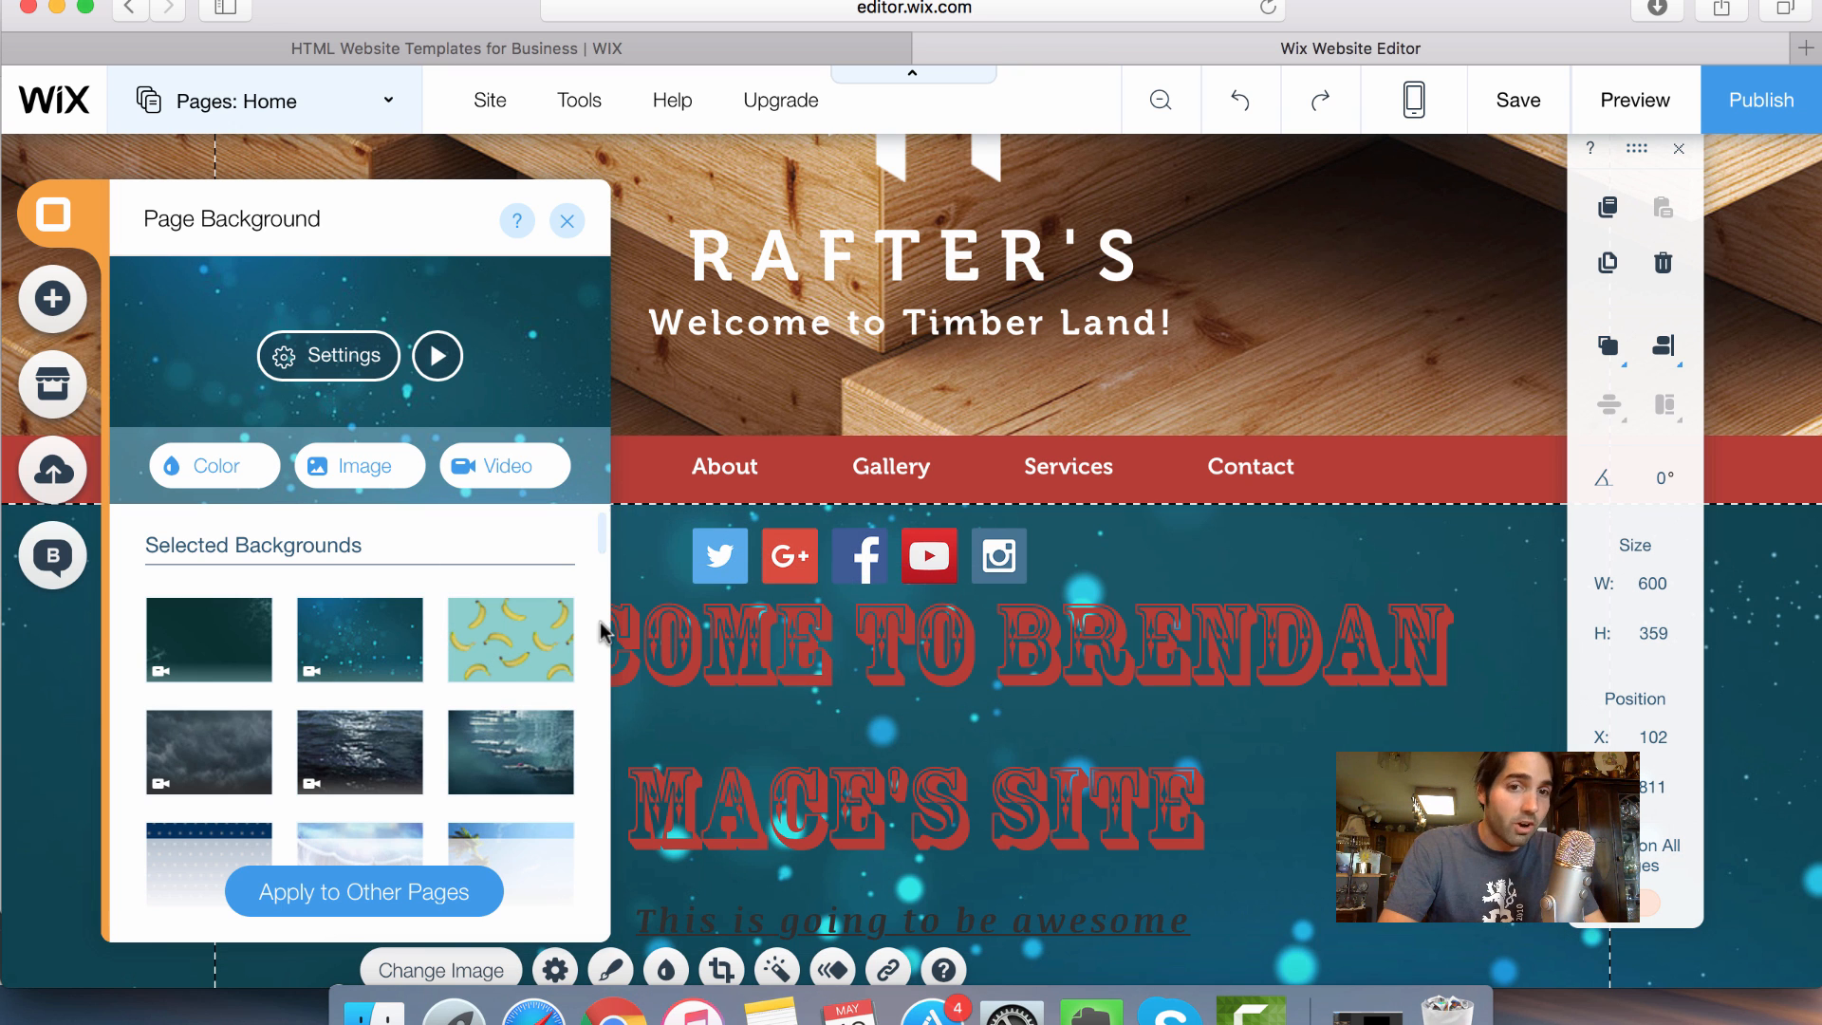
pyautogui.click(521, 666)
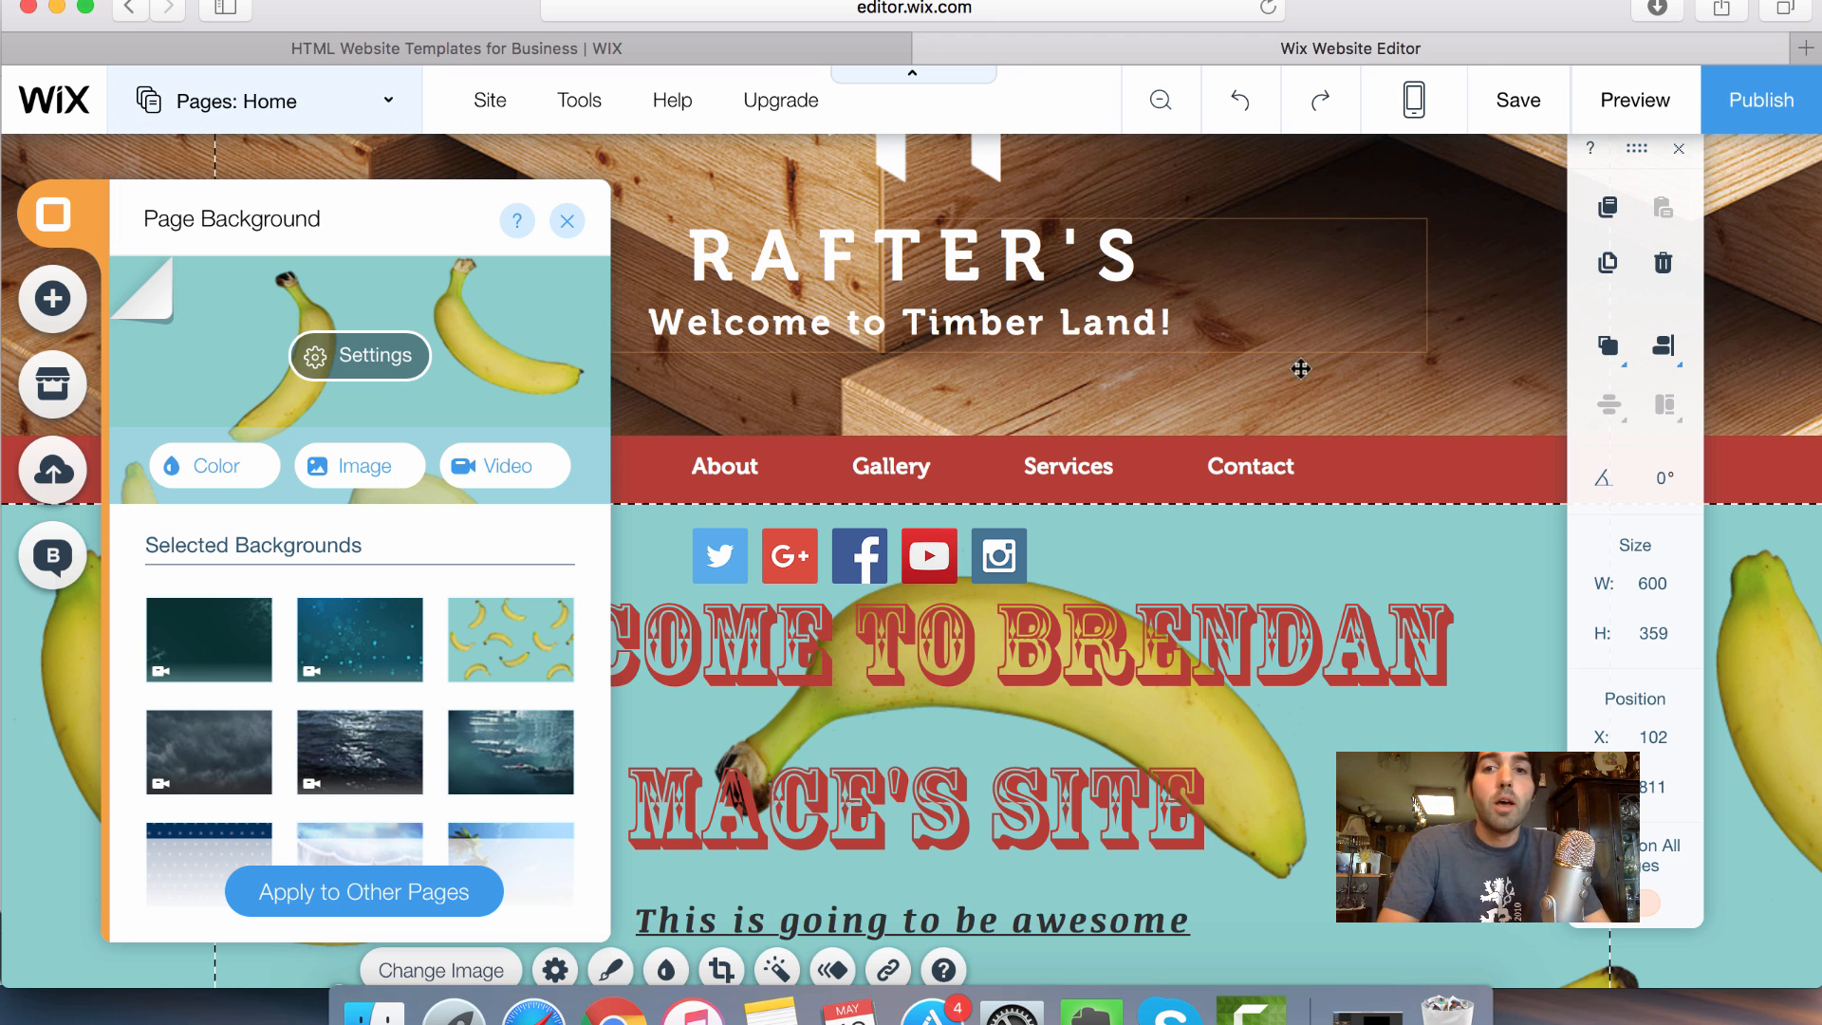
pyautogui.click(1387, 450)
pyautogui.scroll(-3, 1384, 661)
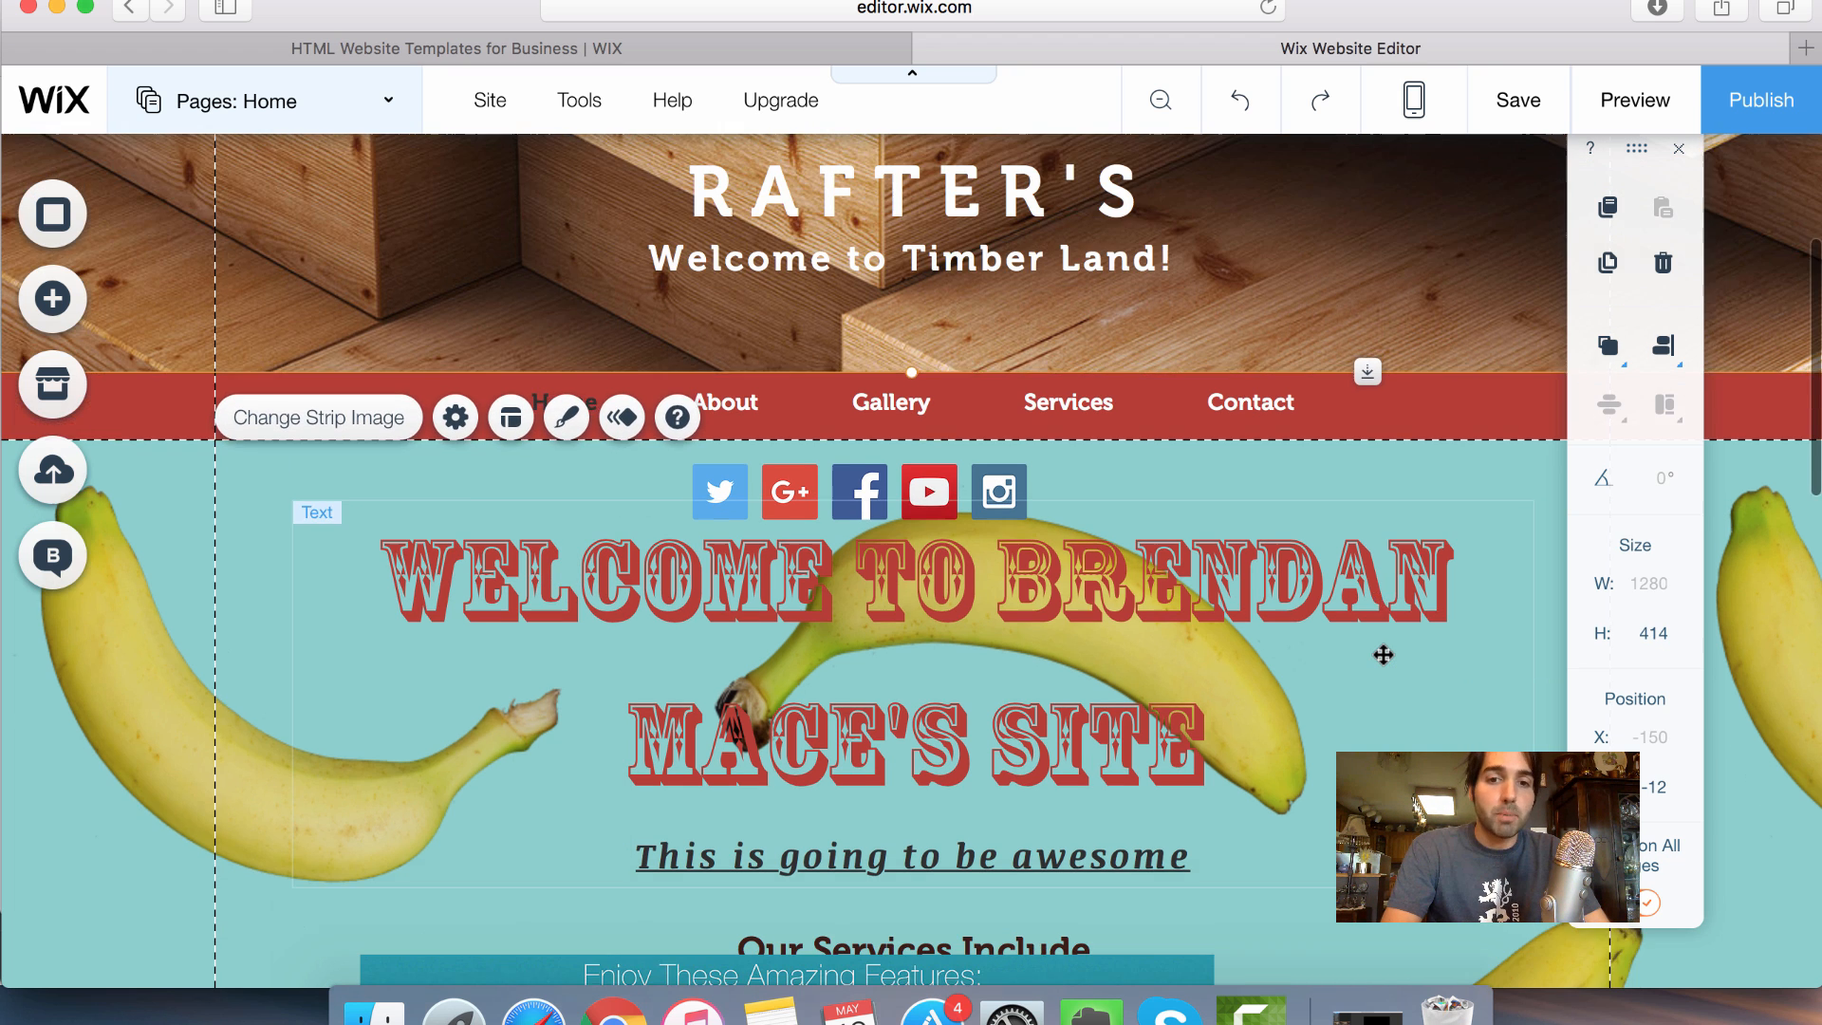
pyautogui.scroll(-3, 1383, 663)
pyautogui.scroll(-3, 1383, 661)
pyautogui.scroll(-3, 1384, 662)
pyautogui.scroll(-2, 1382, 656)
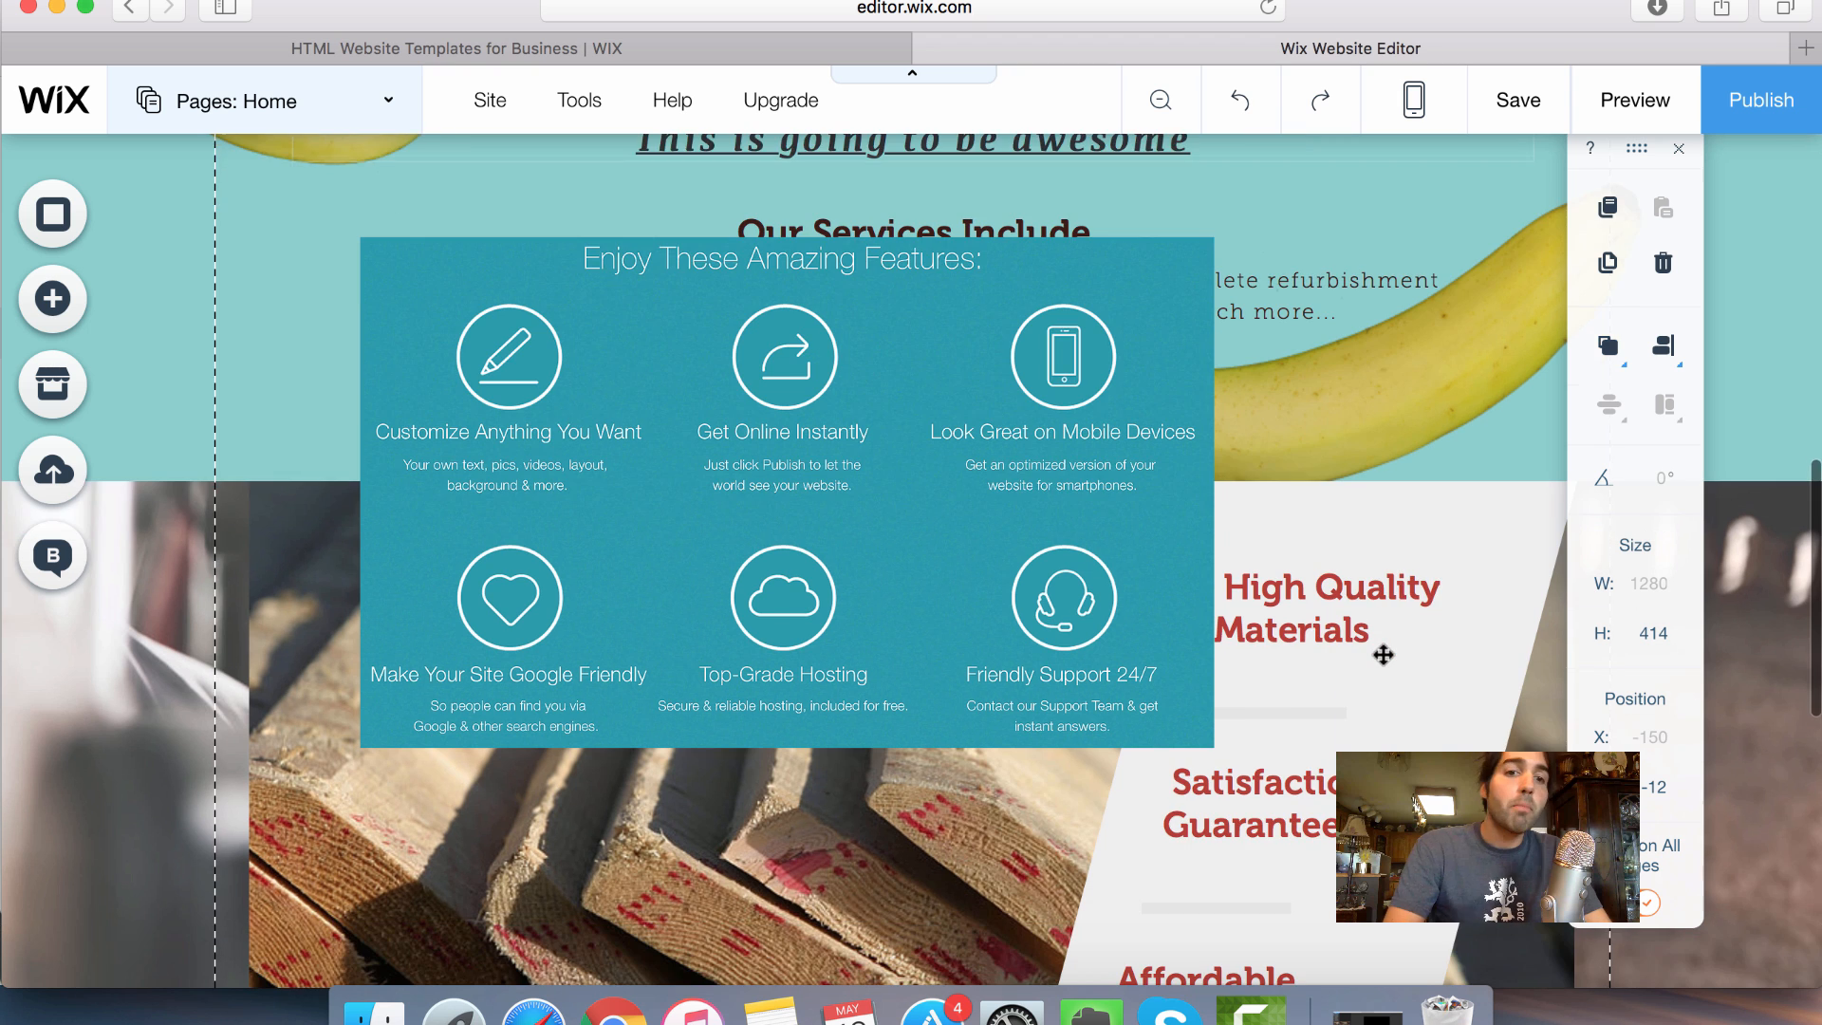
pyautogui.scroll(2, 1383, 654)
pyautogui.scroll(3, 1382, 655)
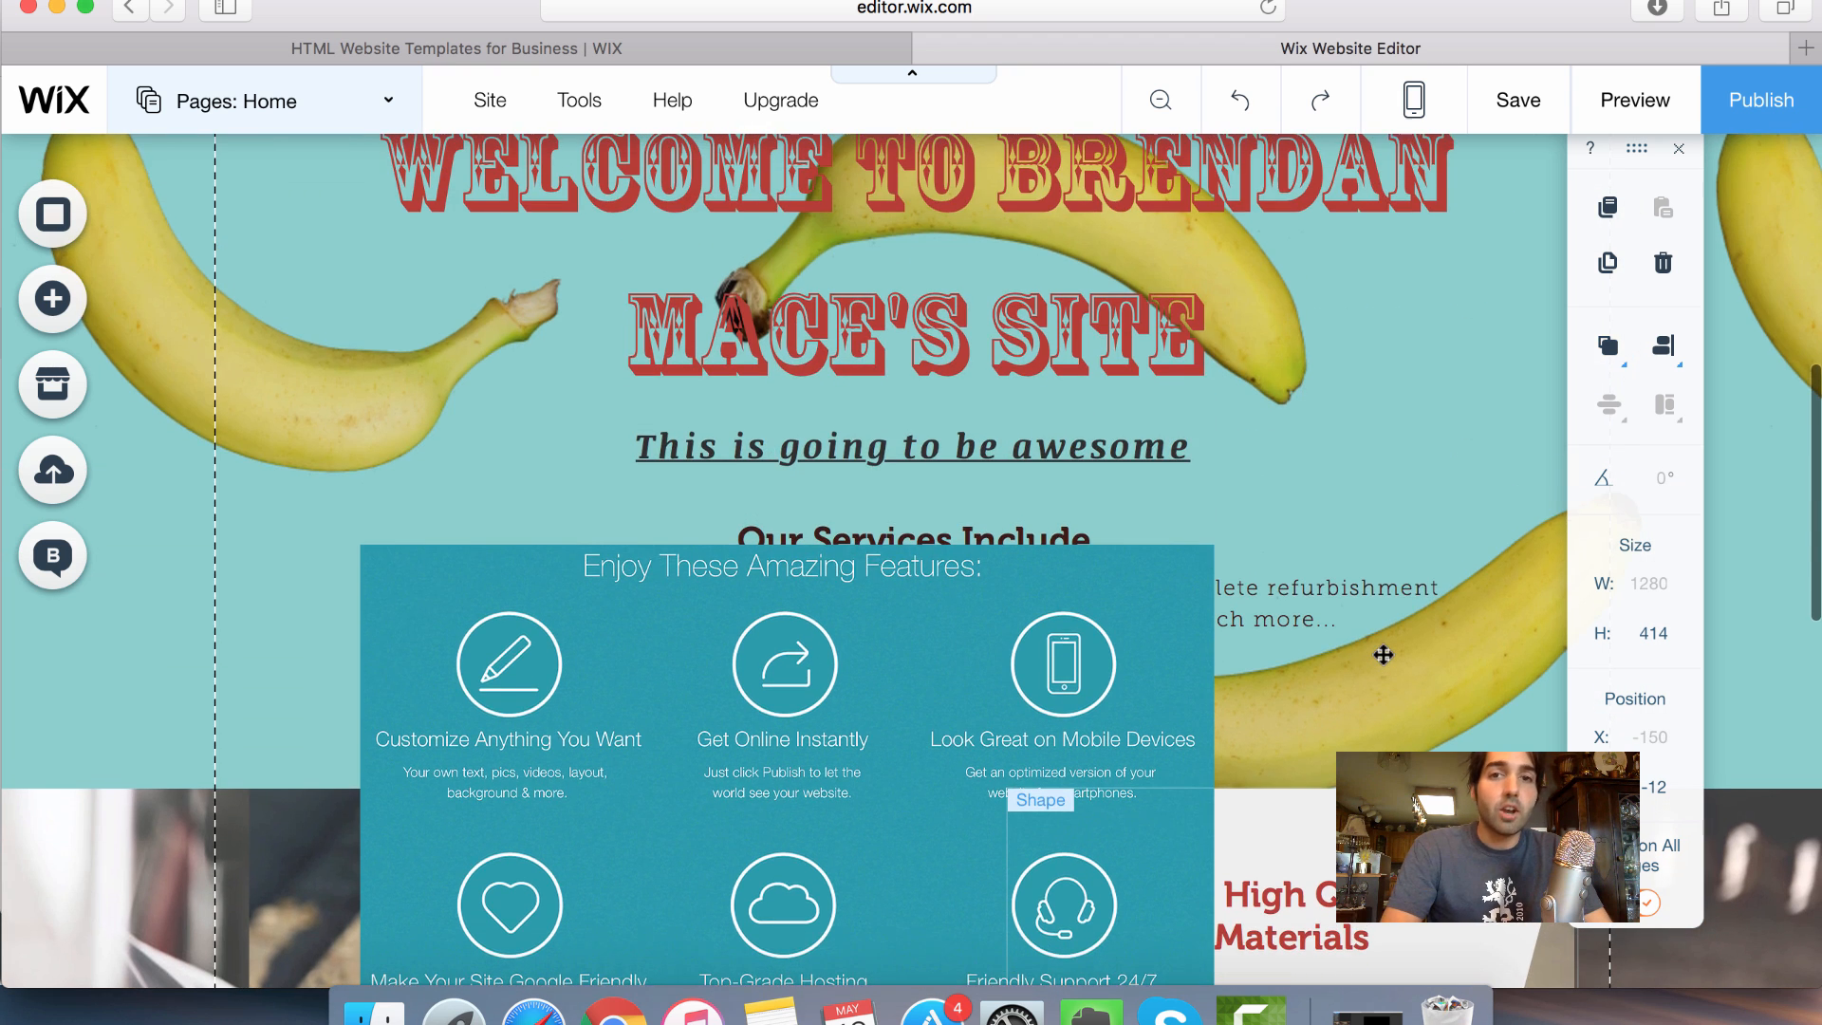
pyautogui.scroll(3, 1382, 654)
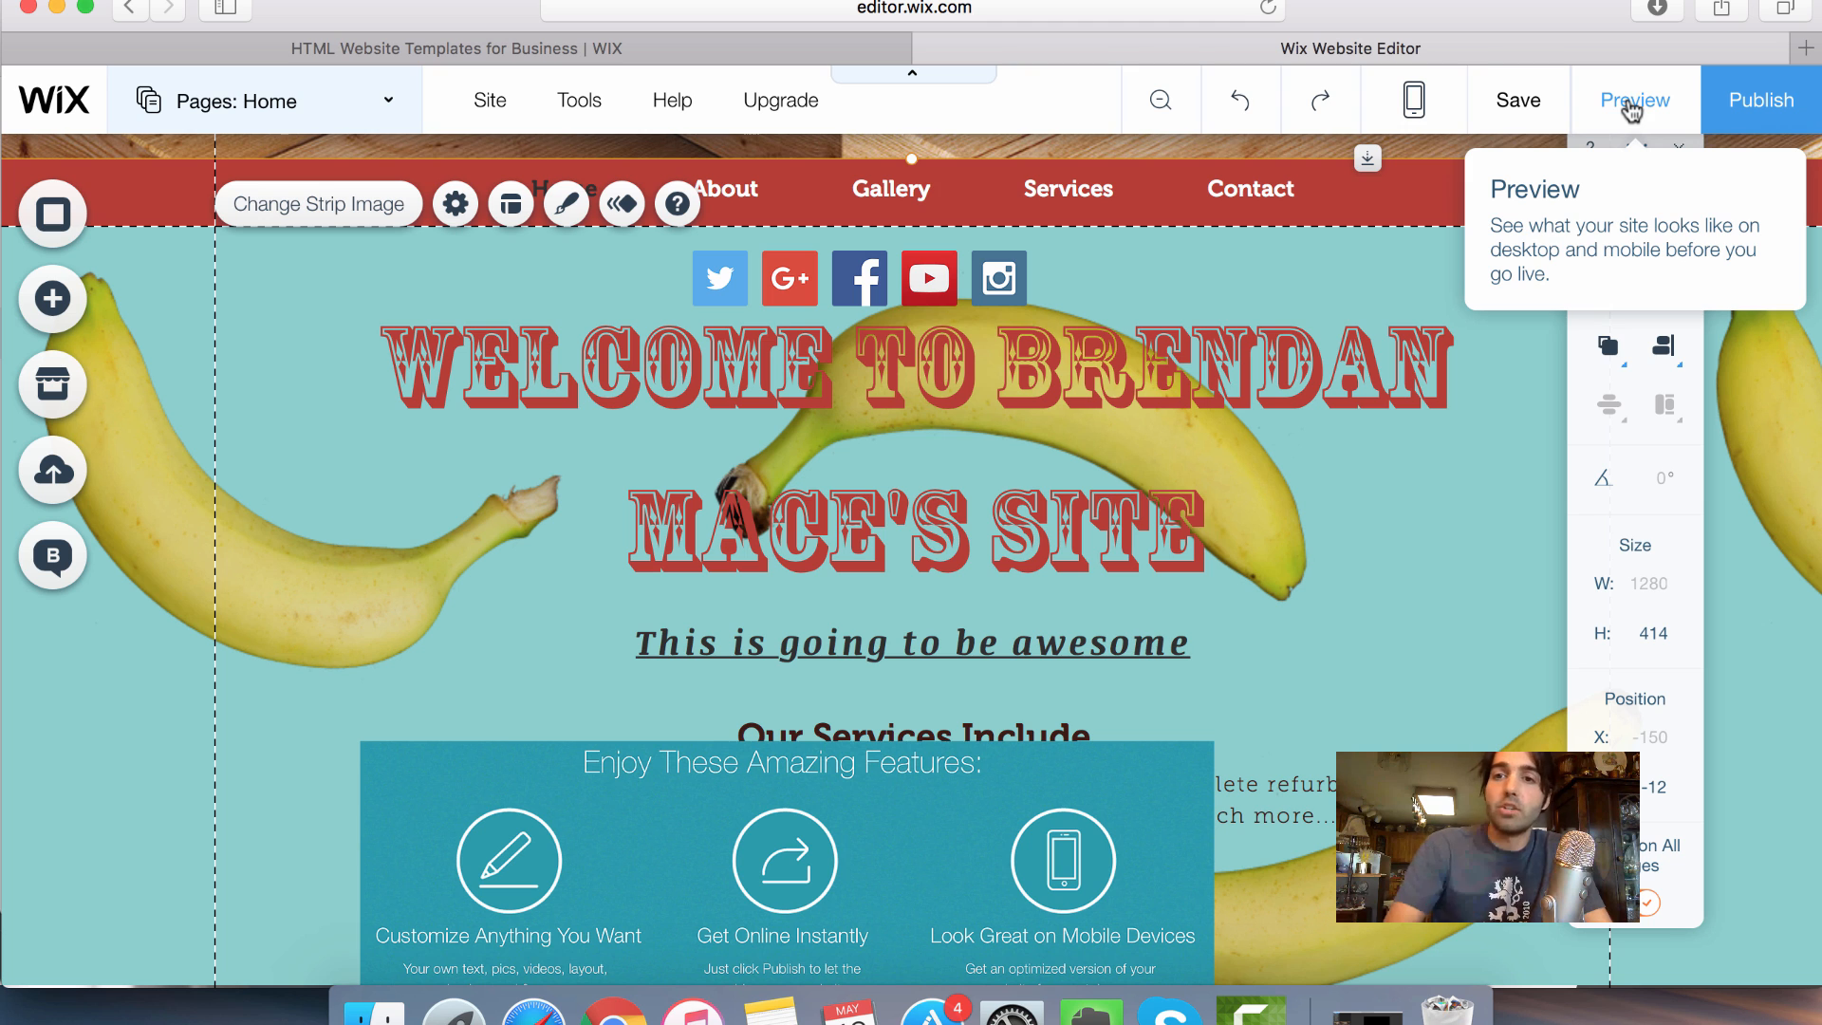
# Save the site on a free Wix.com domain ending in /welcome.
pyautogui.click(1519, 99)
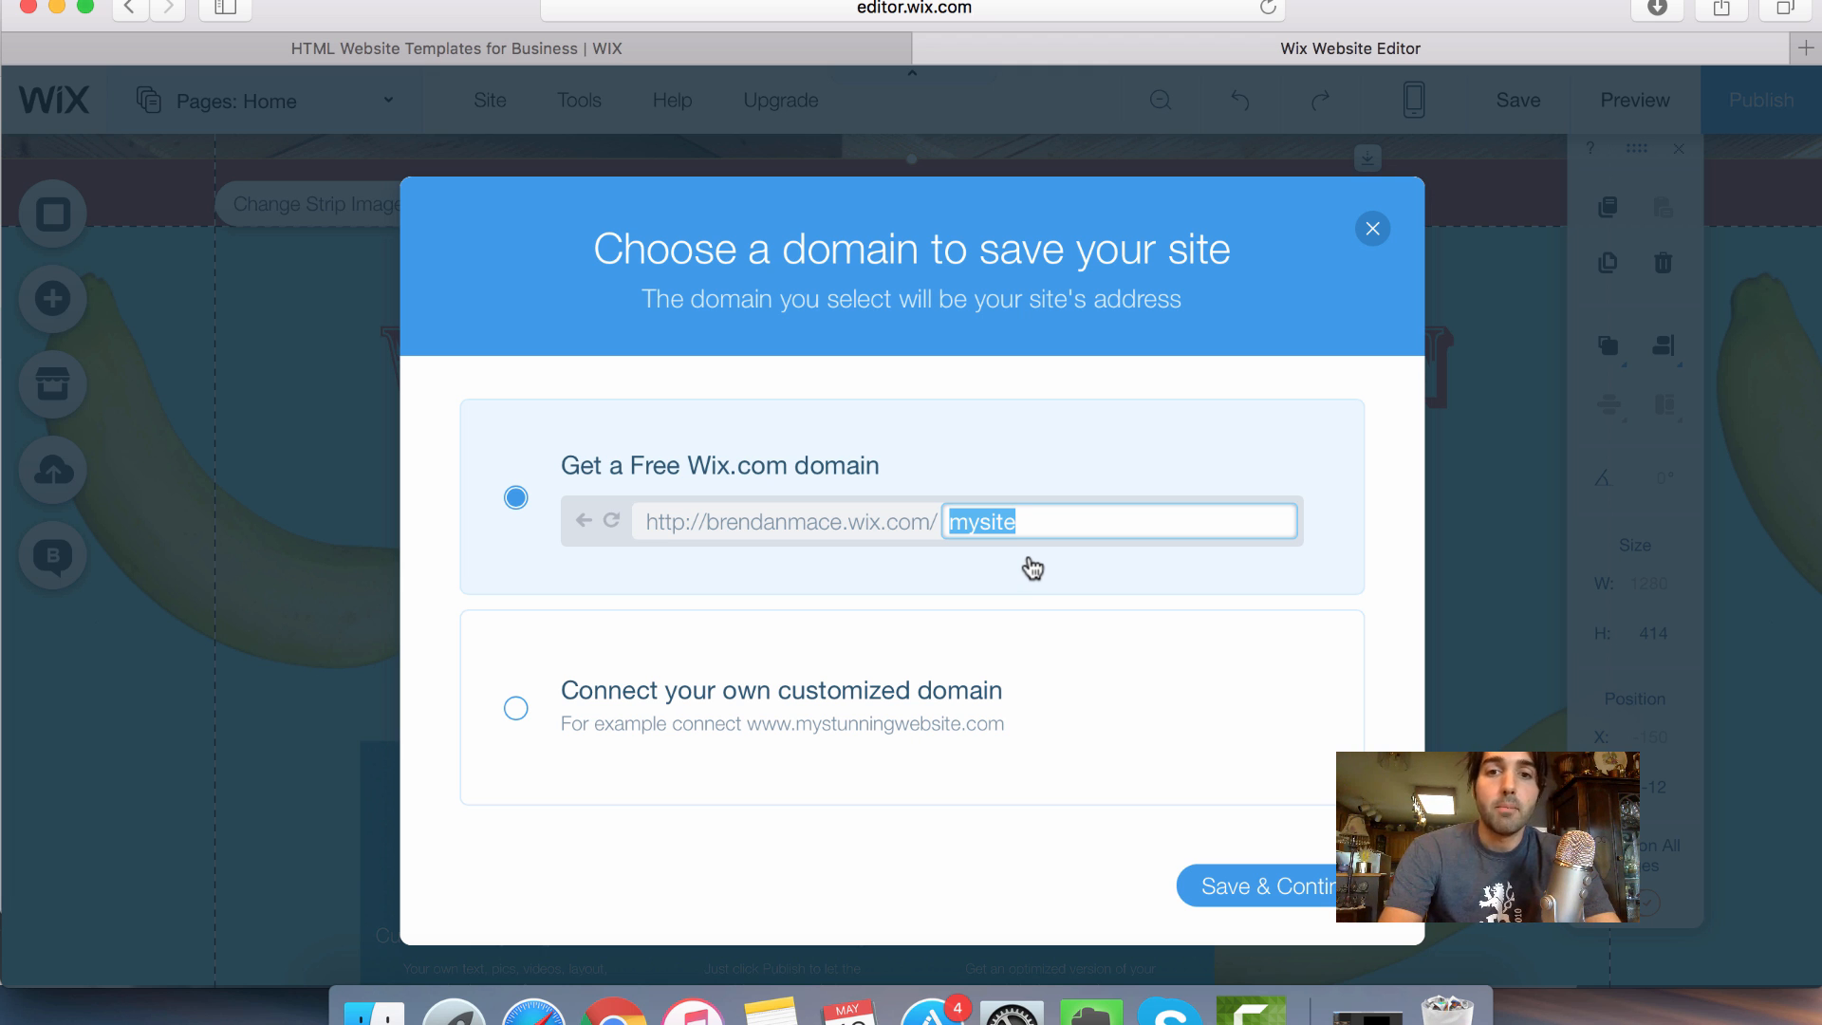
pyautogui.write('welcome')
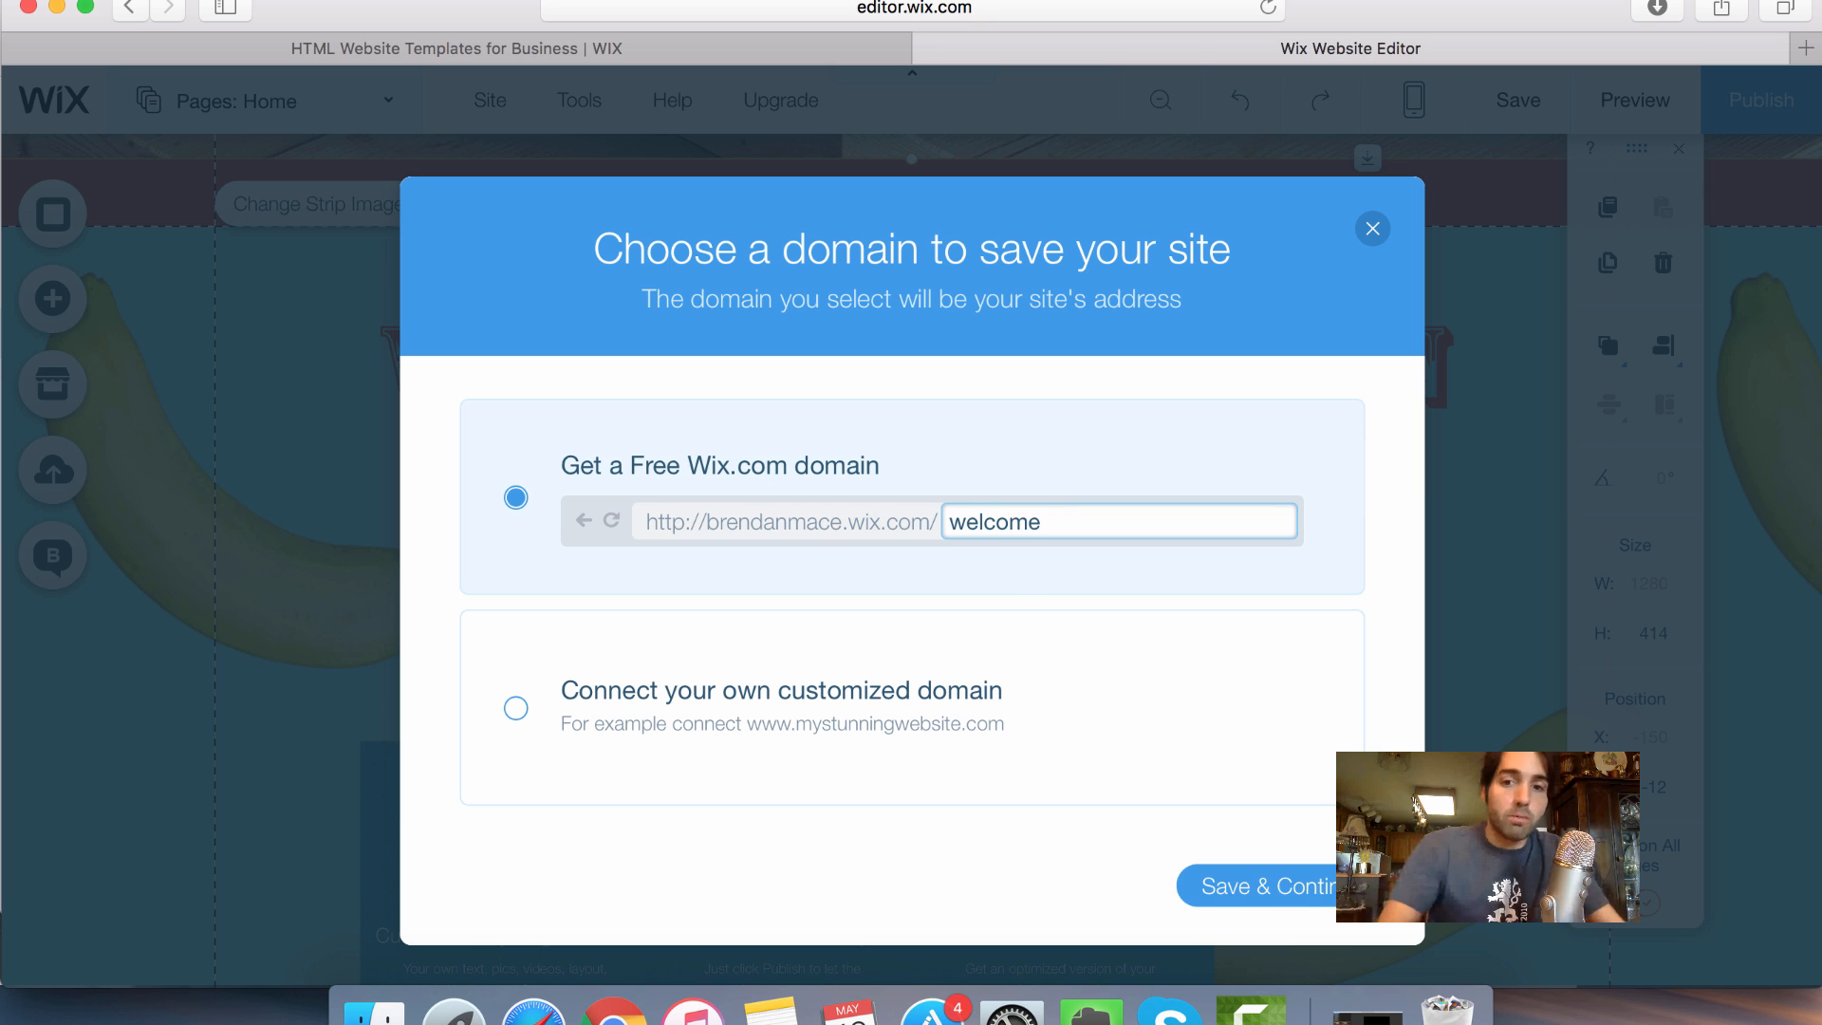
pyautogui.click(1242, 885)
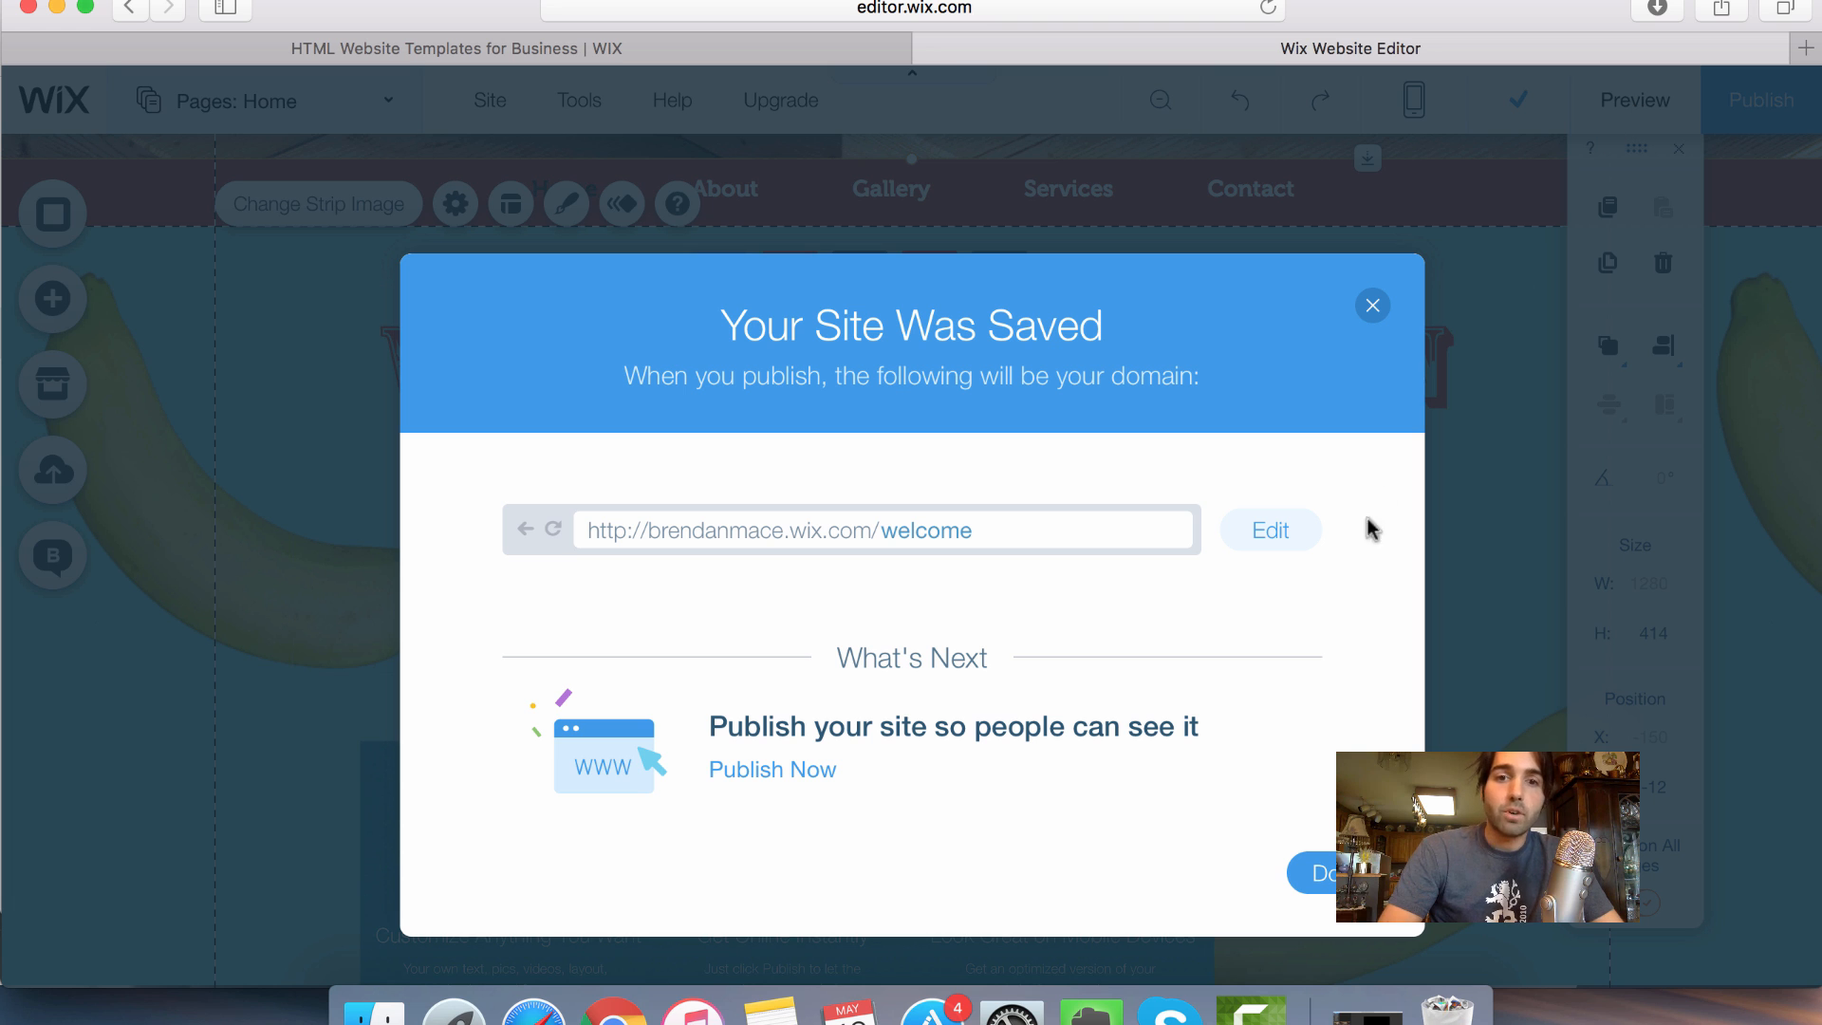
pyautogui.click(1372, 305)
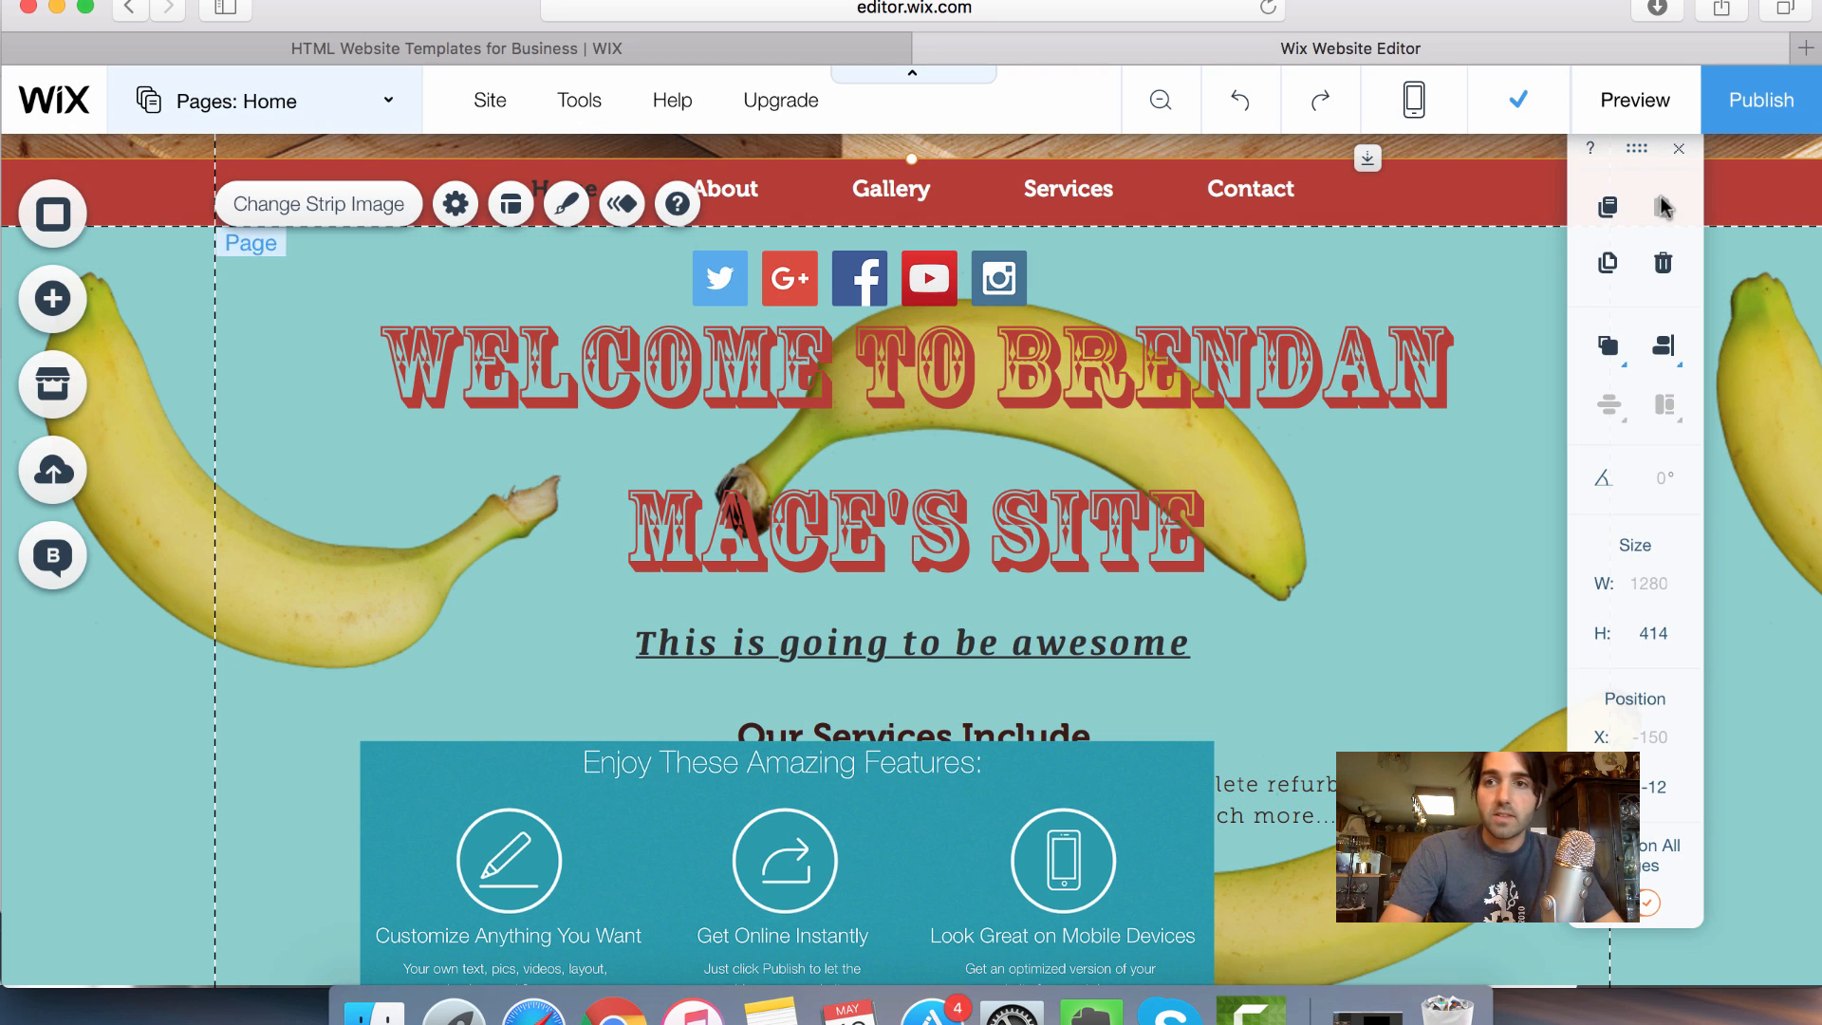
# Preview the site as visitors will see it and return to editing.
pyautogui.click(1634, 99)
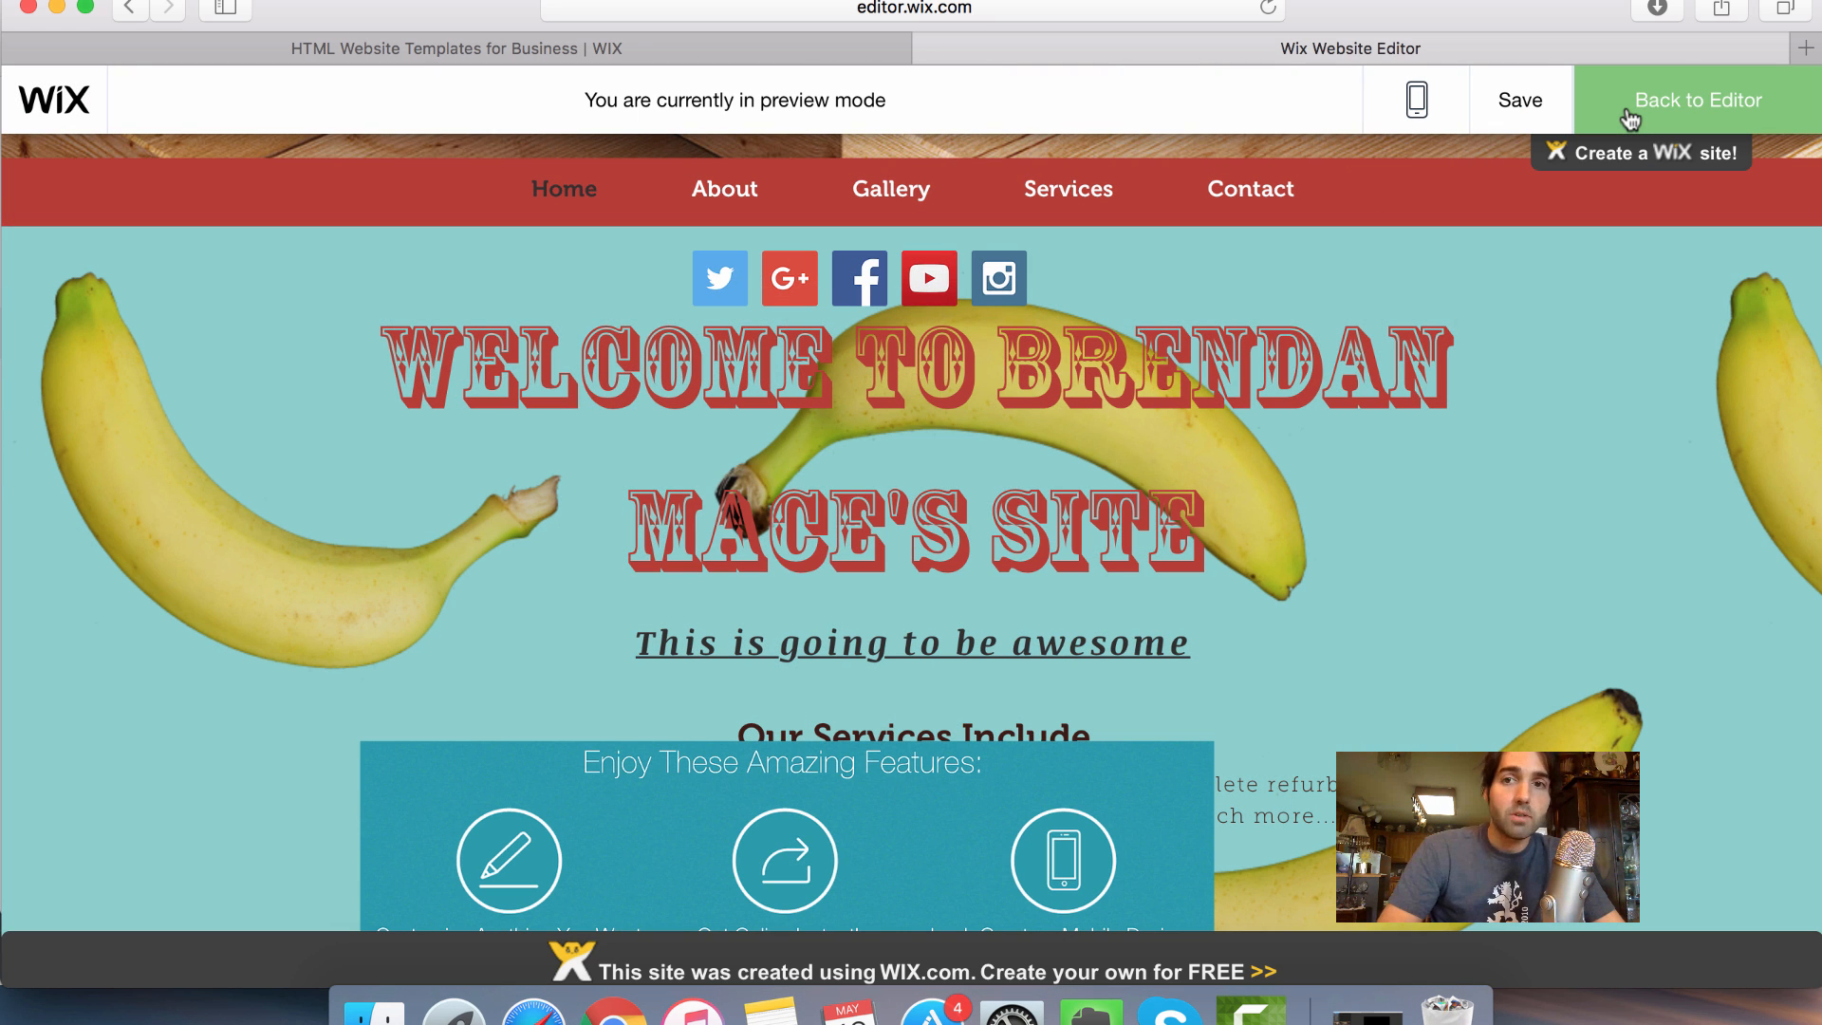
pyautogui.scroll(5, 1263, 342)
pyautogui.scroll(-15, 1262, 334)
pyautogui.scroll(-10, 1263, 335)
pyautogui.scroll(20, 1262, 334)
pyautogui.scroll(3, 1263, 335)
pyautogui.scroll(-15, 1263, 334)
pyautogui.scroll(-5, 1262, 335)
pyautogui.scroll(12, 1263, 335)
pyautogui.scroll(10, 1262, 342)
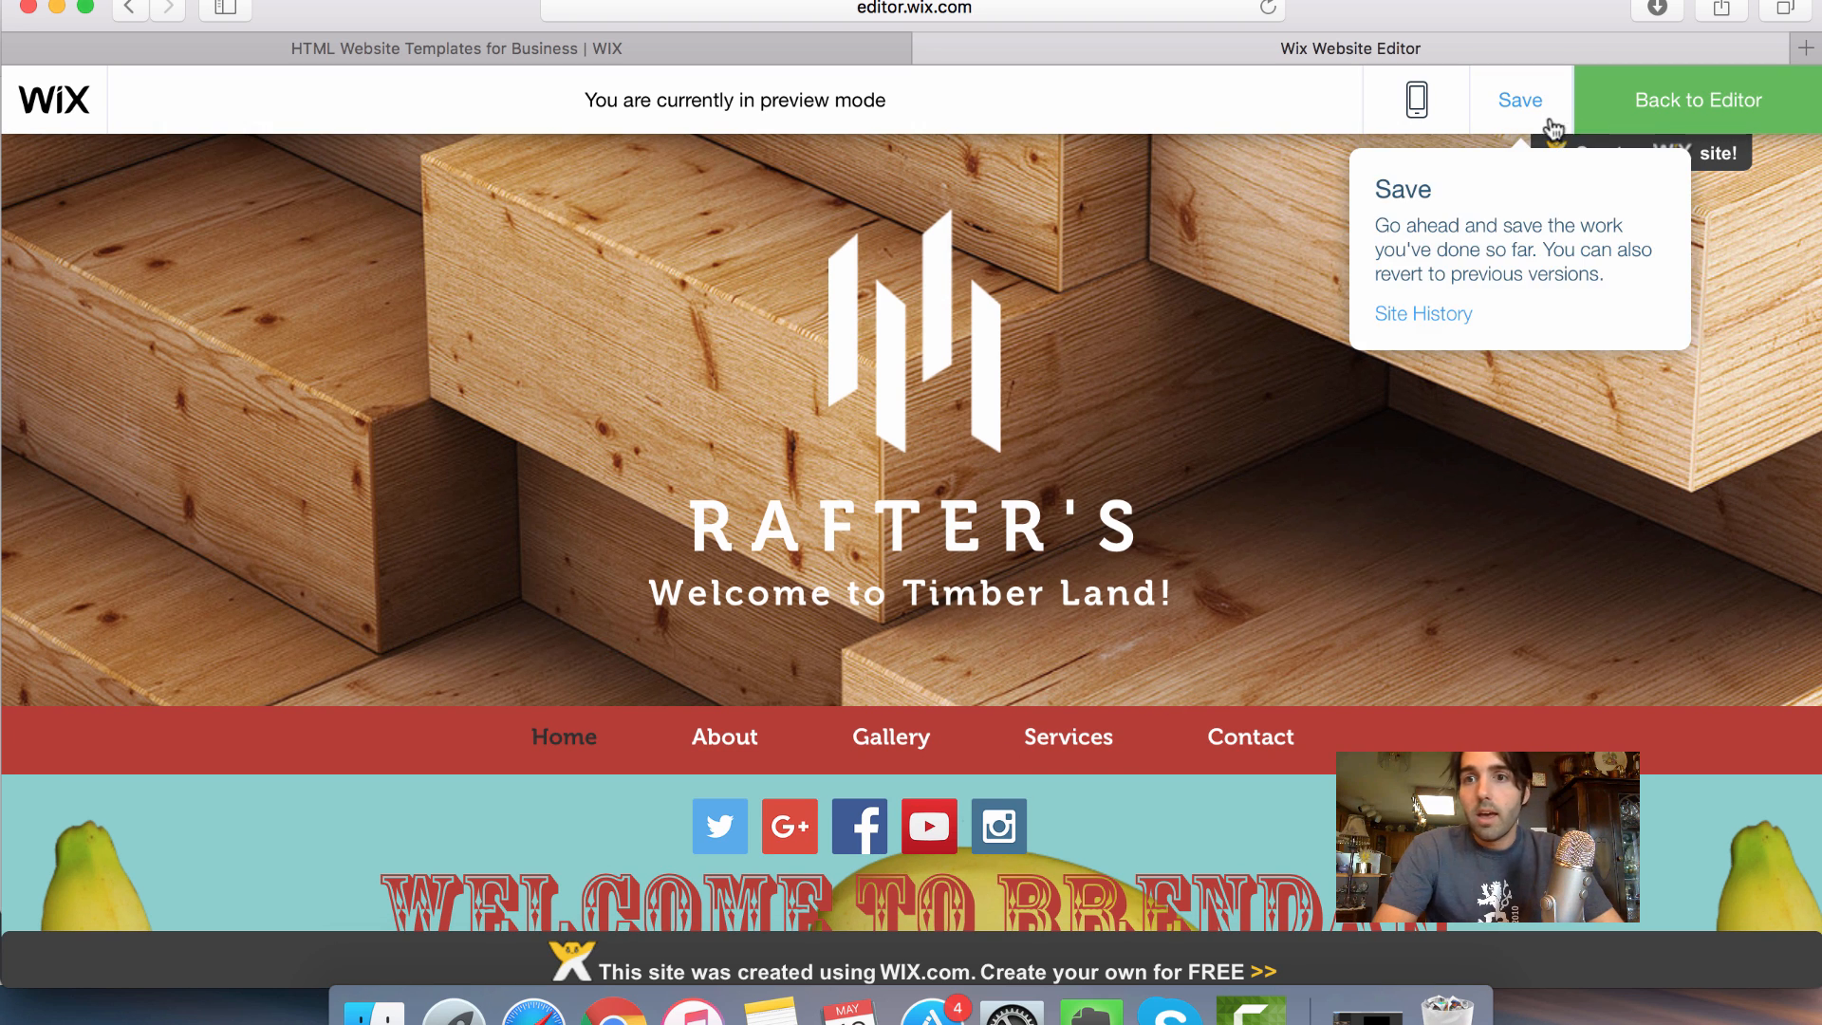
pyautogui.click(1695, 101)
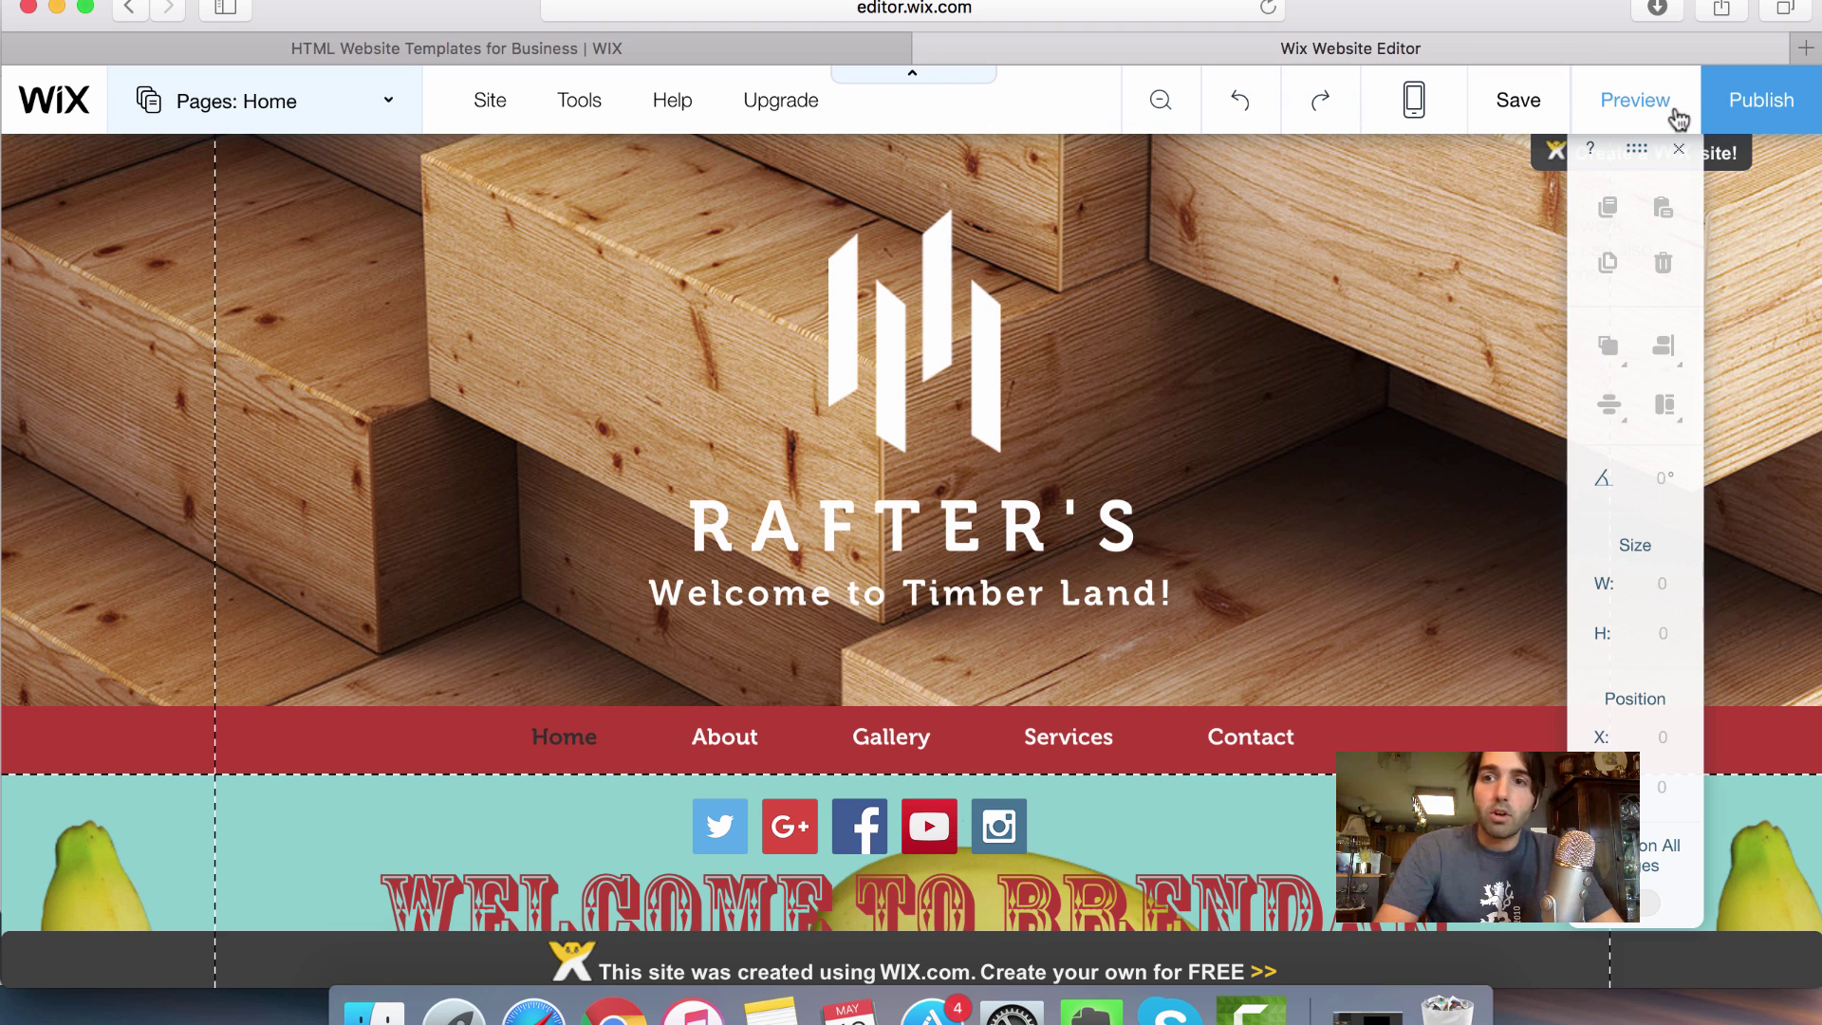
# Publish the site live with the banana background, red welcome heading and features image.
pyautogui.click(1766, 116)
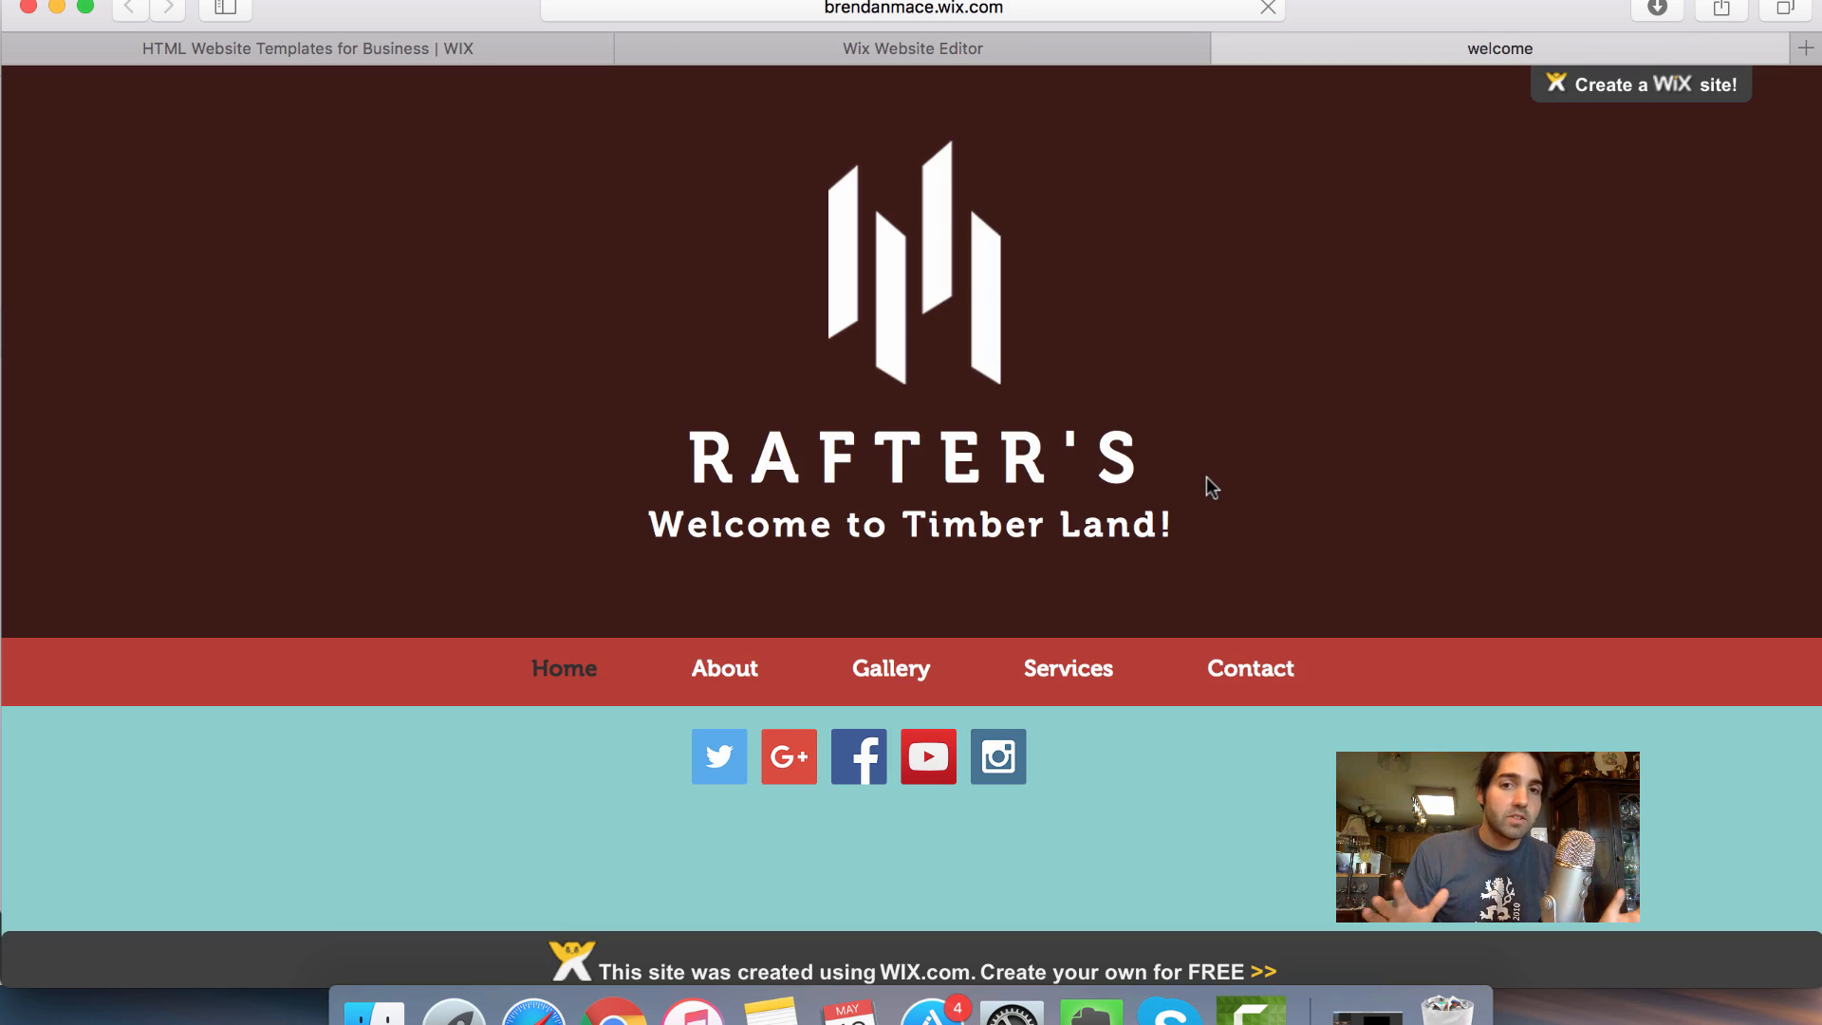
pyautogui.scroll(-5, 1206, 477)
pyautogui.scroll(-5, 1206, 477)
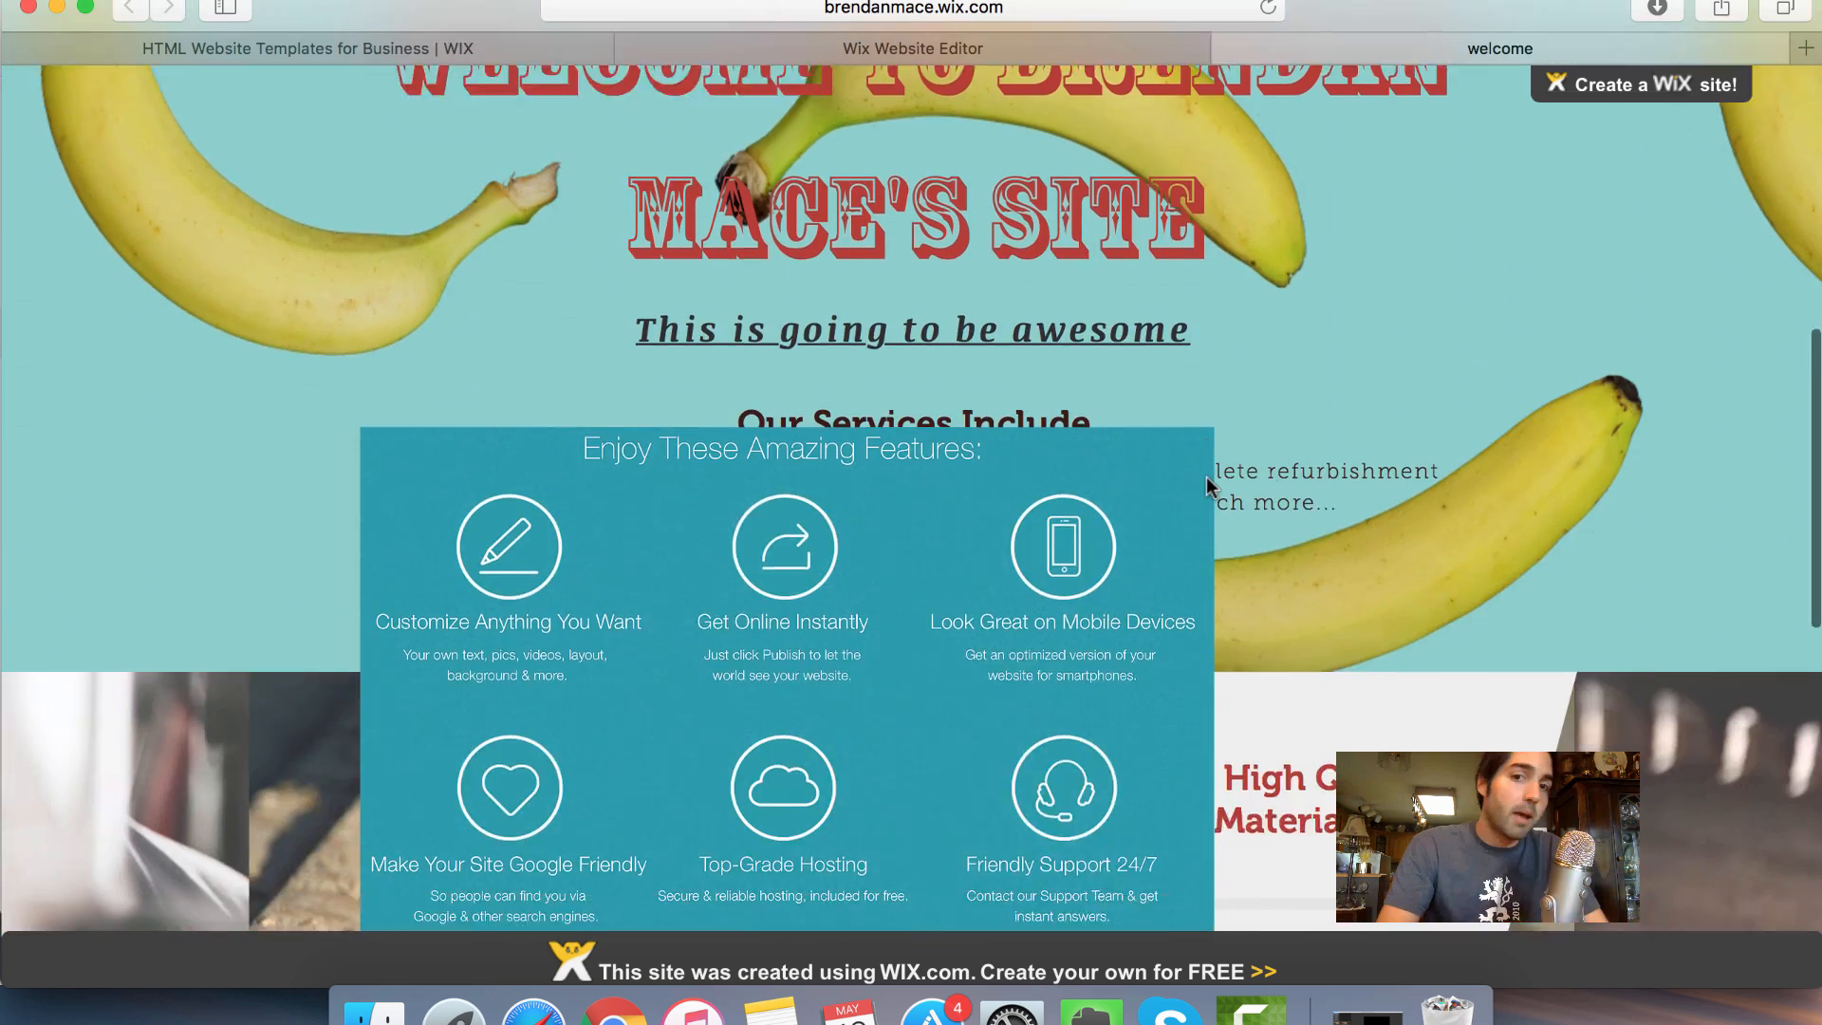
pyautogui.scroll(-3, 1205, 476)
pyautogui.scroll(-4, 1206, 476)
pyautogui.scroll(8, 1206, 484)
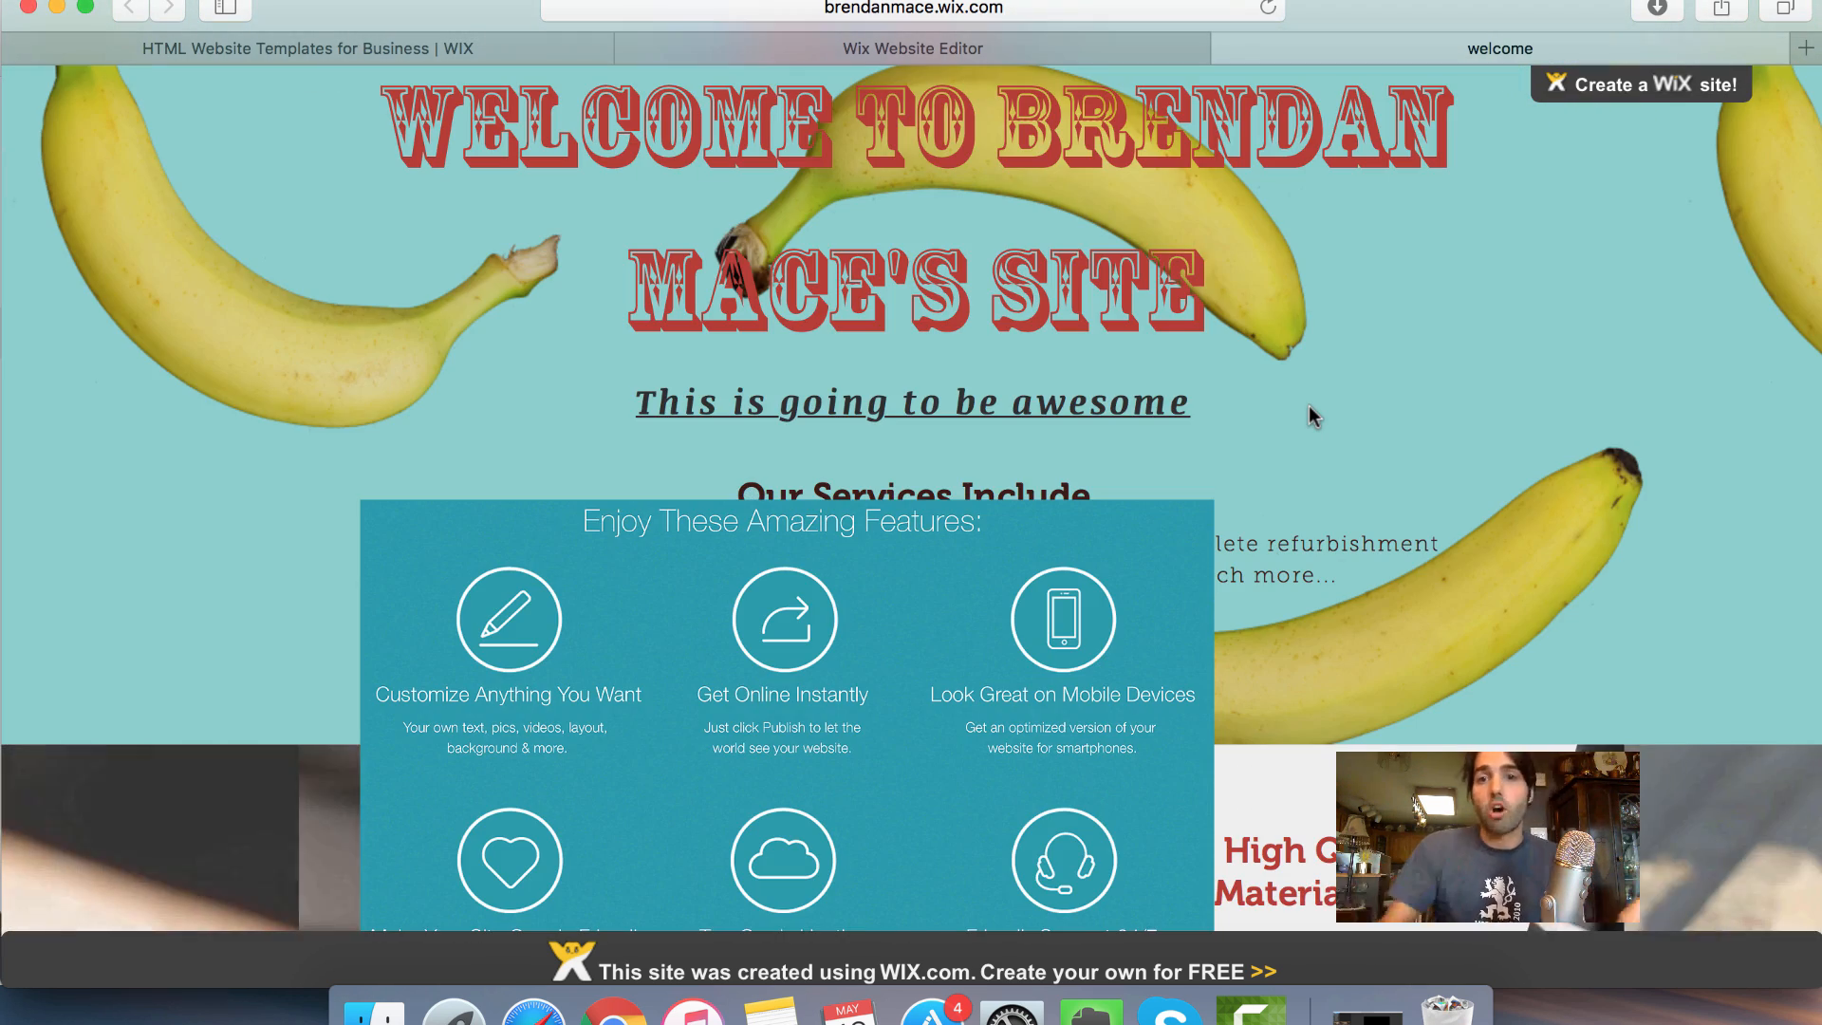
pyautogui.scroll(3, 1308, 406)
pyautogui.scroll(3, 1307, 406)
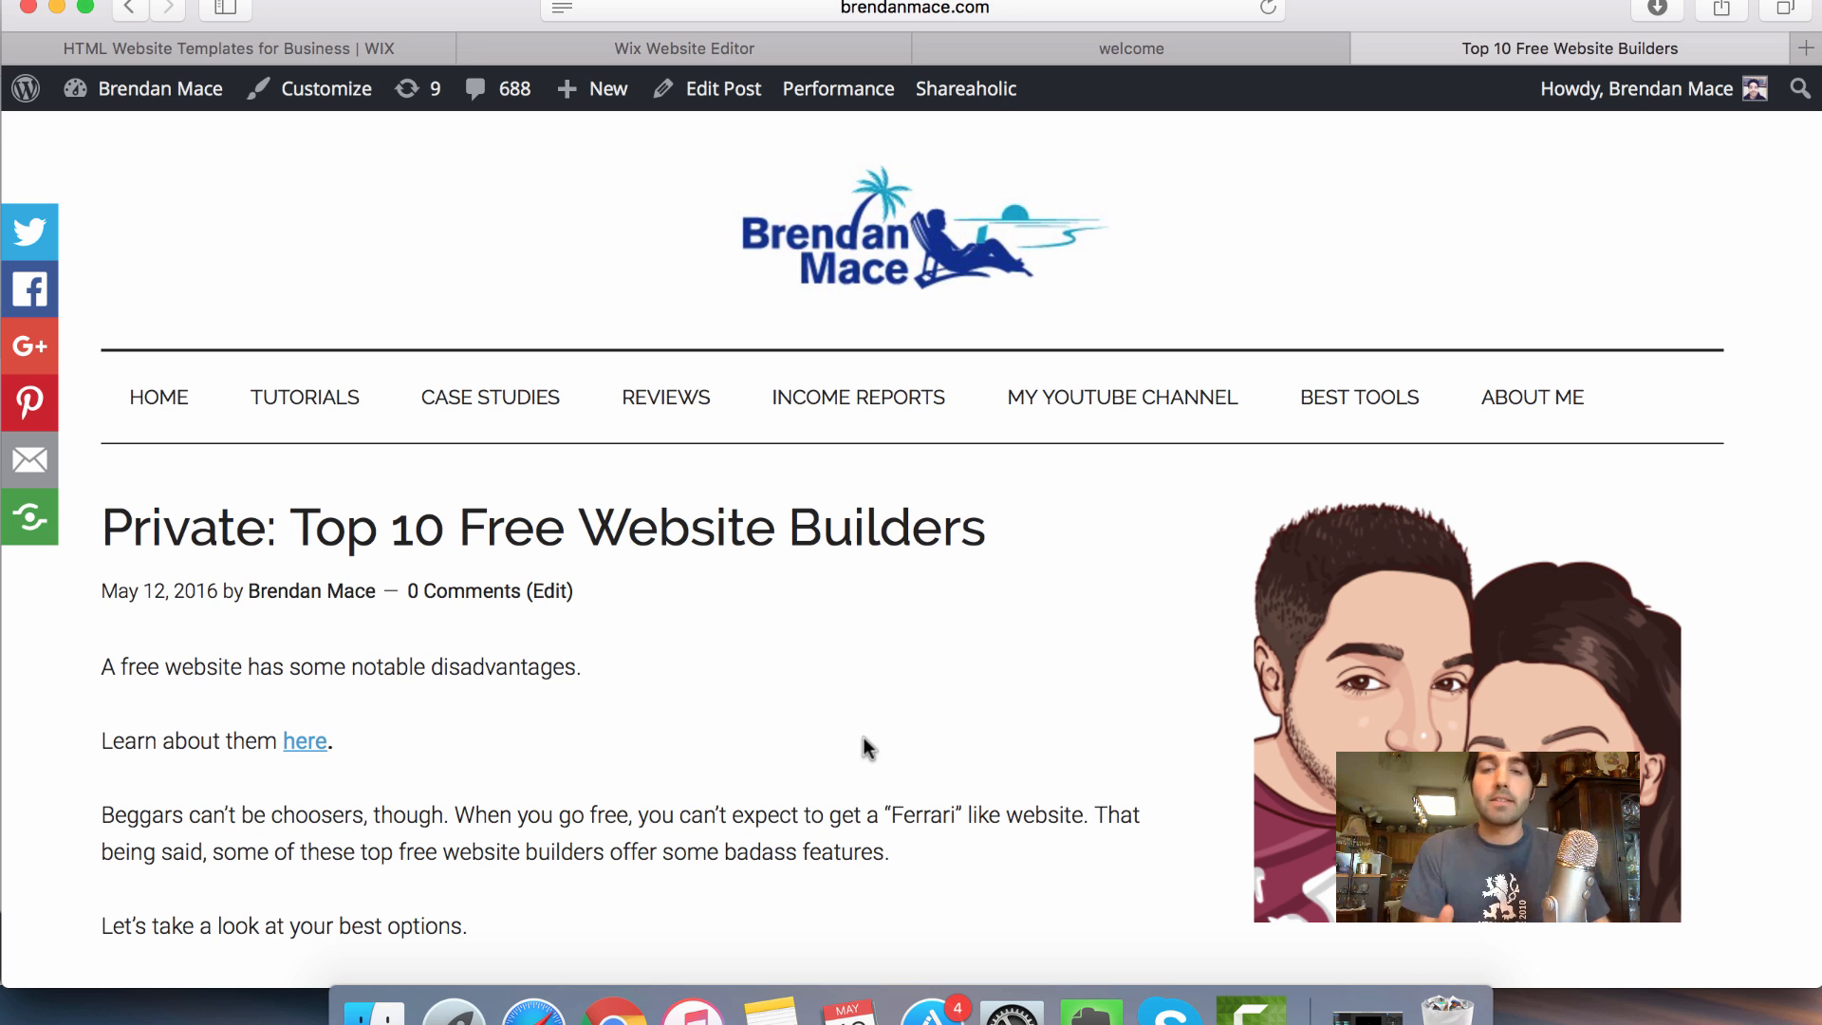
pyautogui.scroll(-5, 864, 737)
pyautogui.scroll(-3, 865, 737)
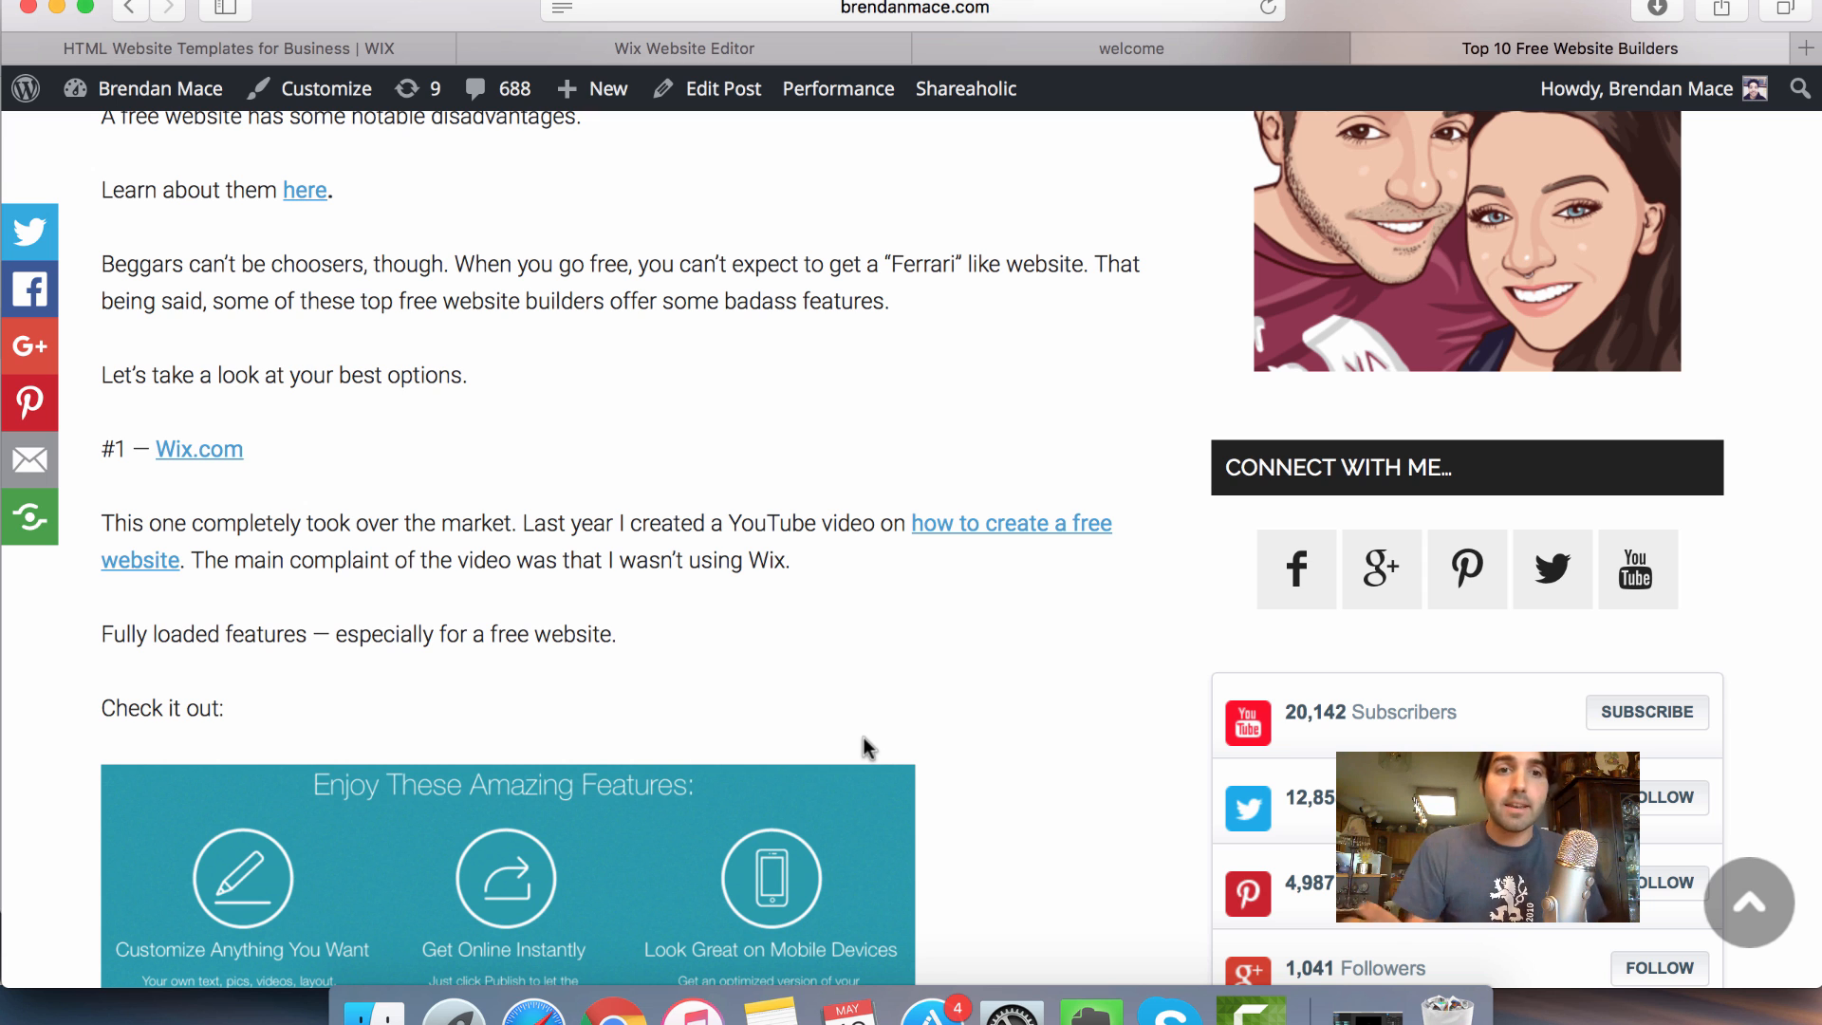
pyautogui.scroll(-5, 864, 737)
pyautogui.scroll(-5, 864, 738)
pyautogui.scroll(-2, 864, 737)
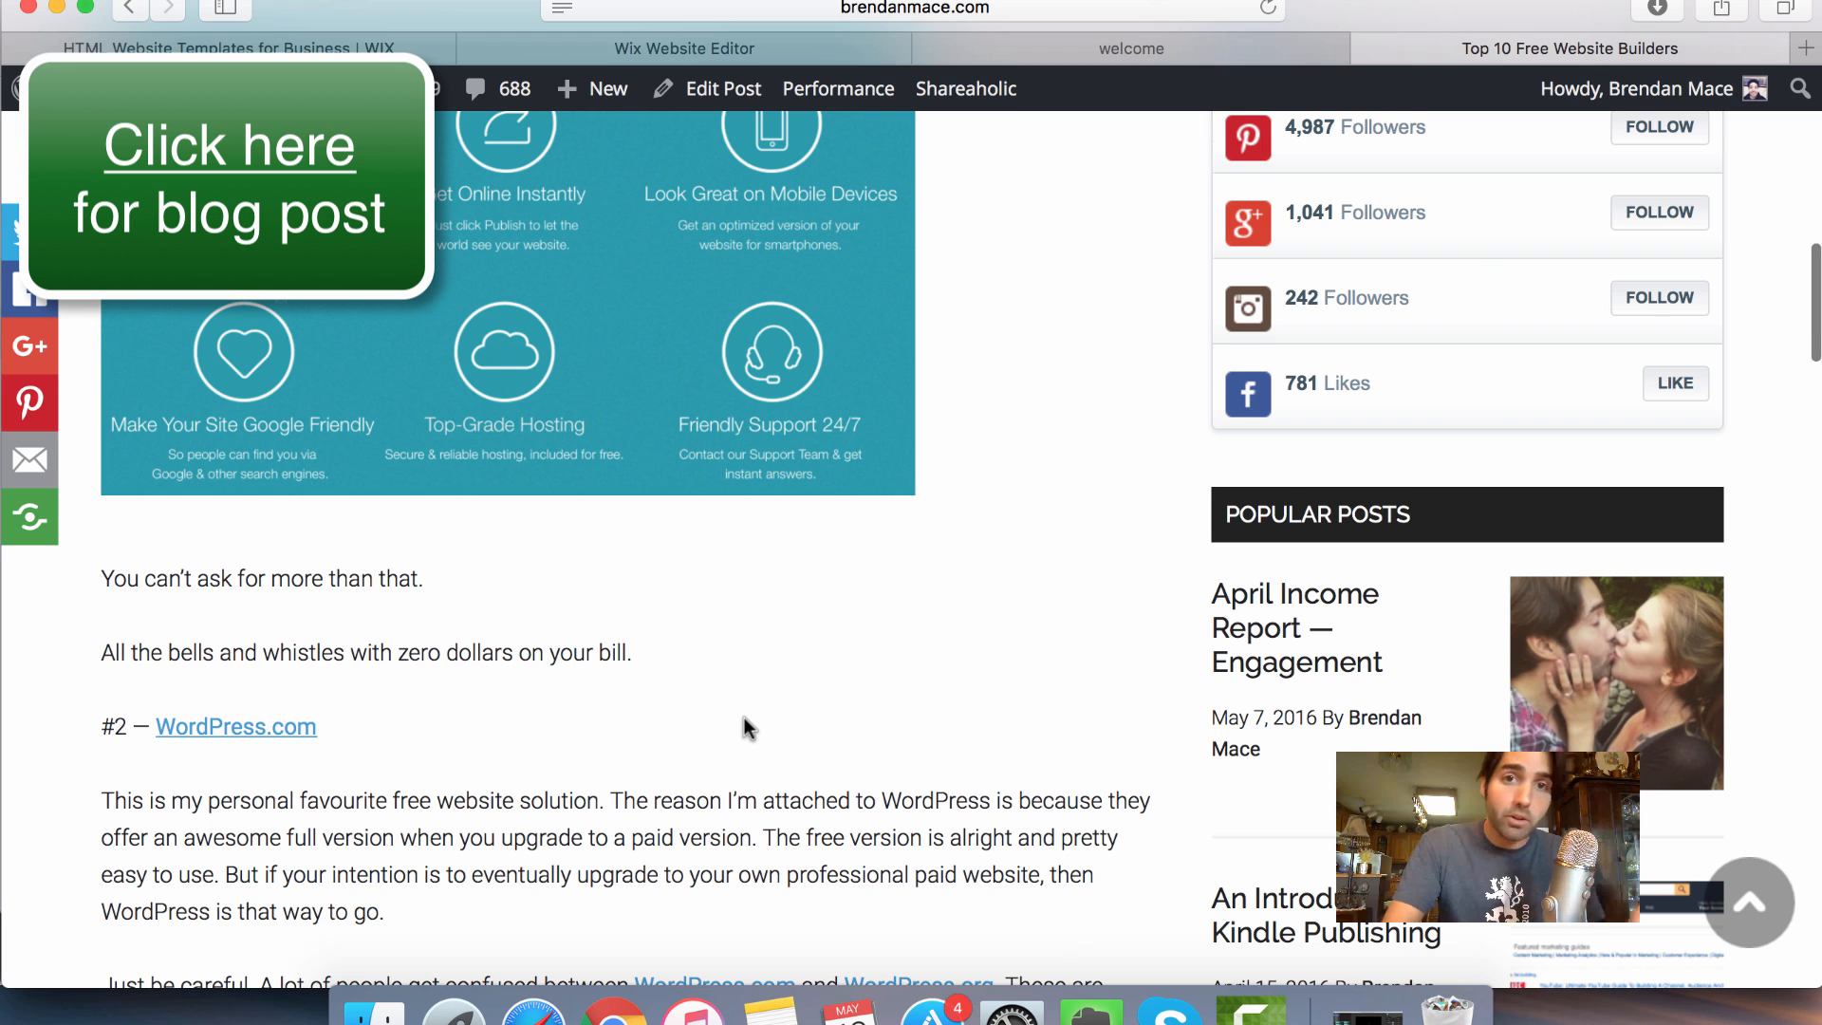
pyautogui.scroll(8, 745, 717)
pyautogui.scroll(2, 745, 717)
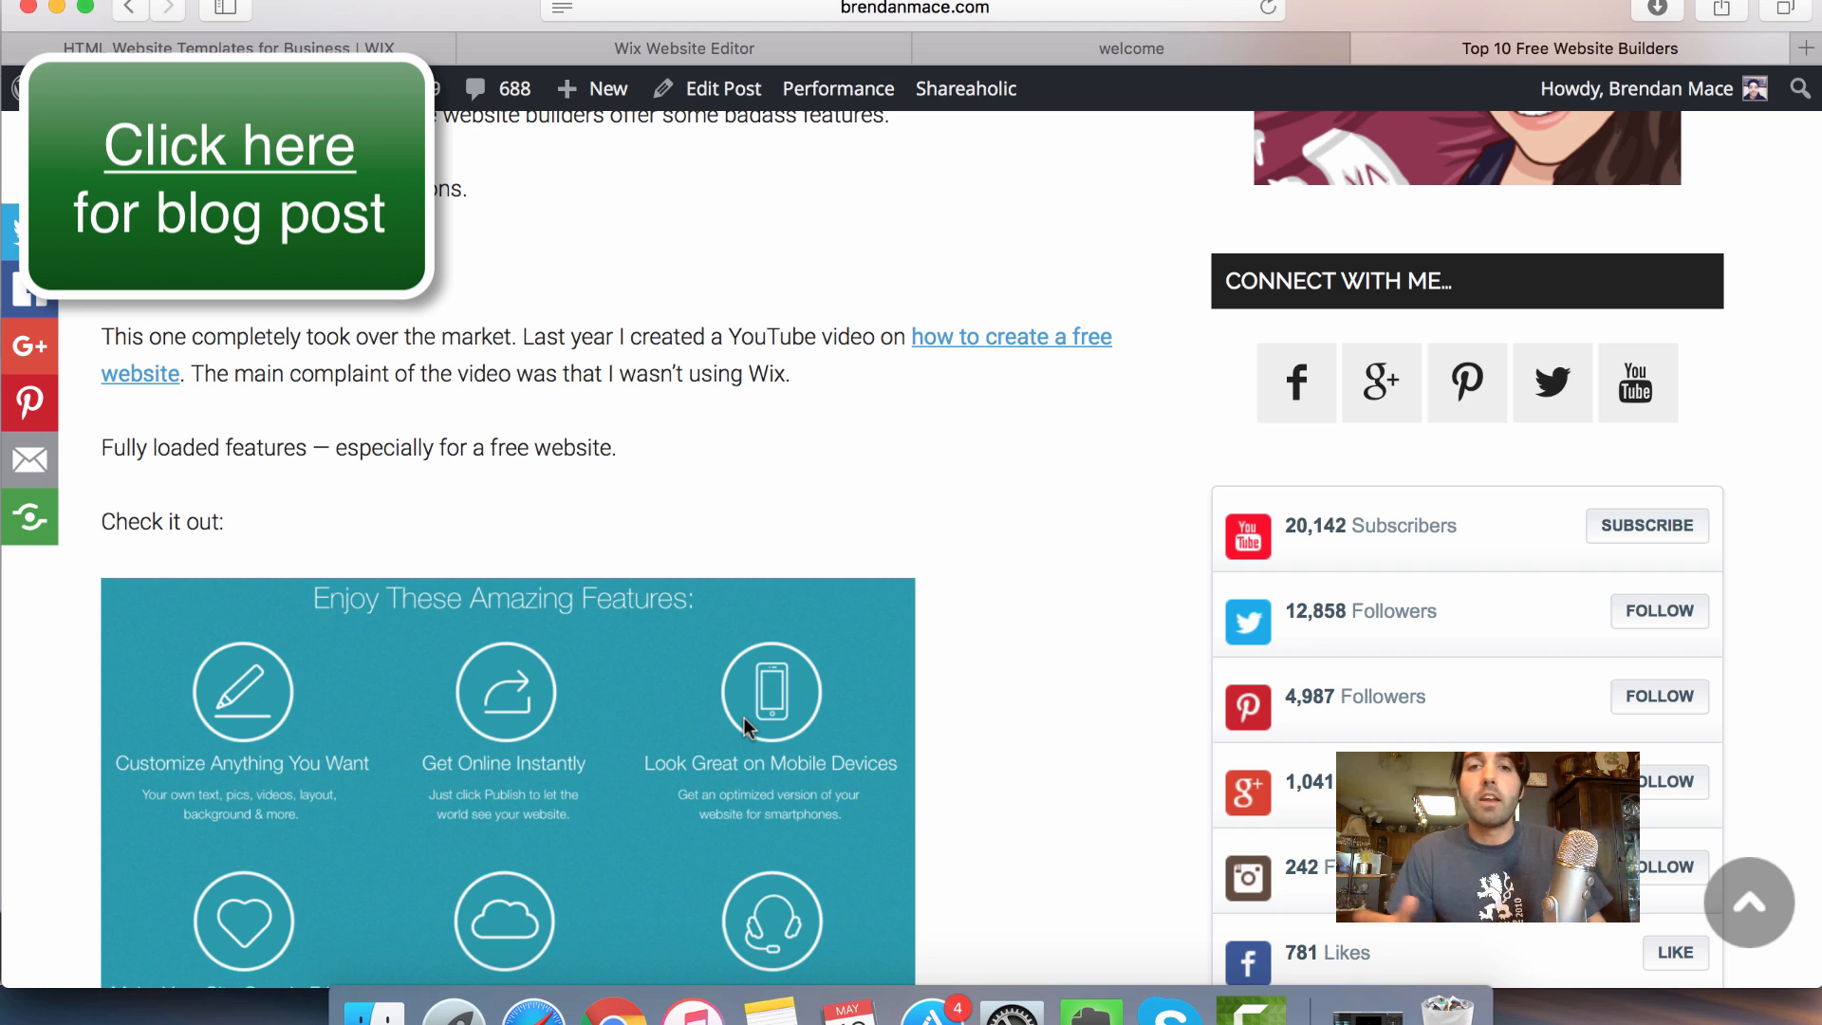
pyautogui.scroll(6, 745, 717)
pyautogui.scroll(2, 744, 718)
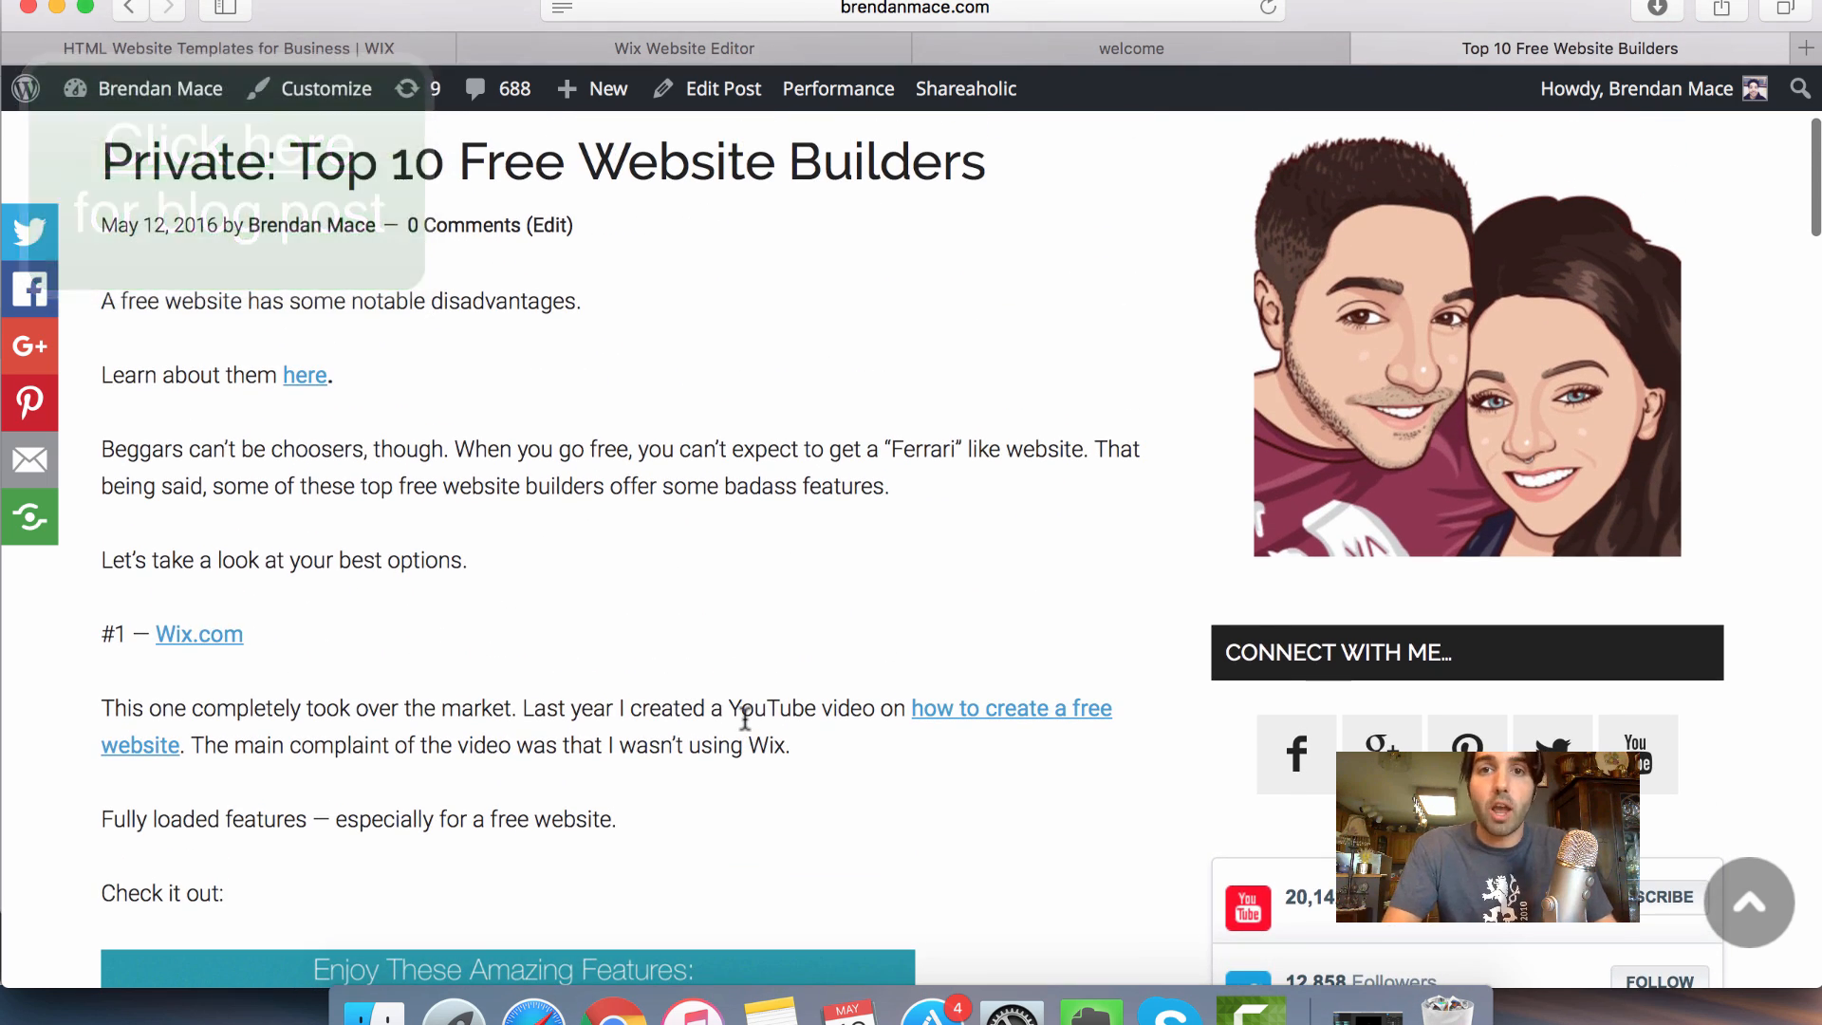